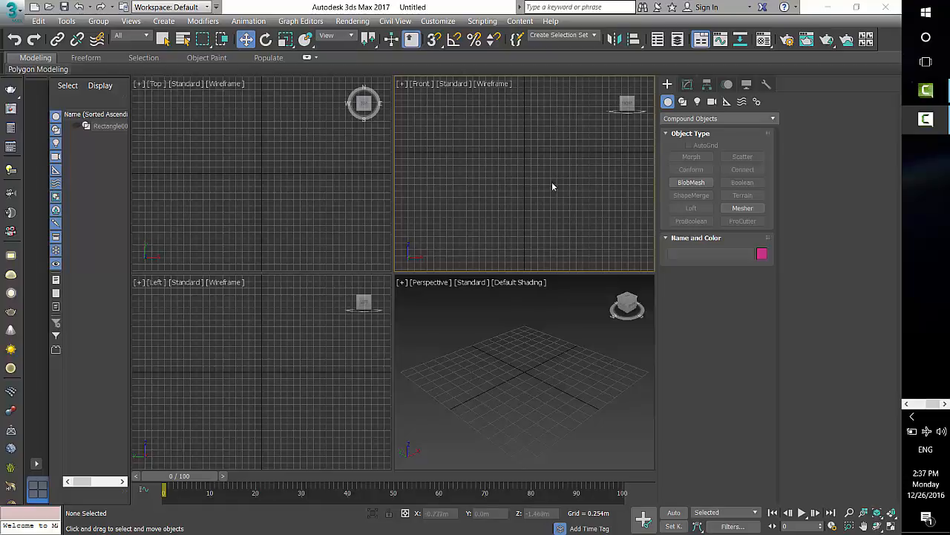
Step: Draw a rectangle spline in the maximized Front viewport, about 5.8 m long and 2.6 m wide
{"action": "left_click", "coordinate": [682, 101]}
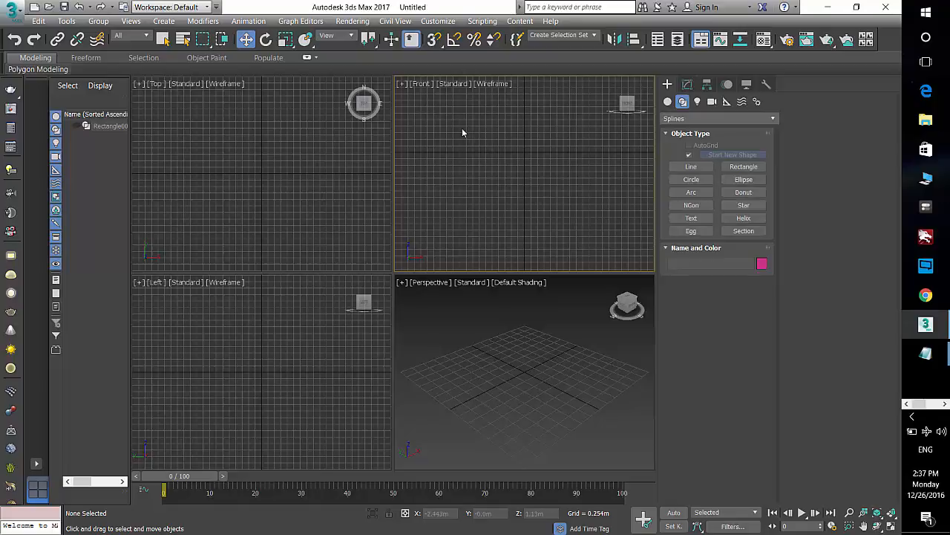
{"action": "left_click", "coordinate": [744, 166]}
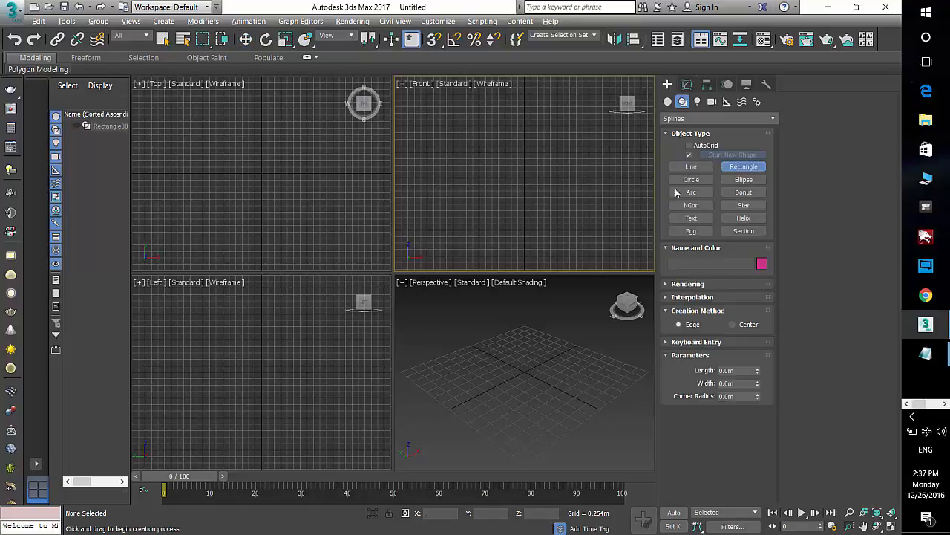
{"action": "key", "text": "alt+w"}
{"action": "left_click_drag", "start_coordinate": [338, 125], "coordinate": [473, 422]}
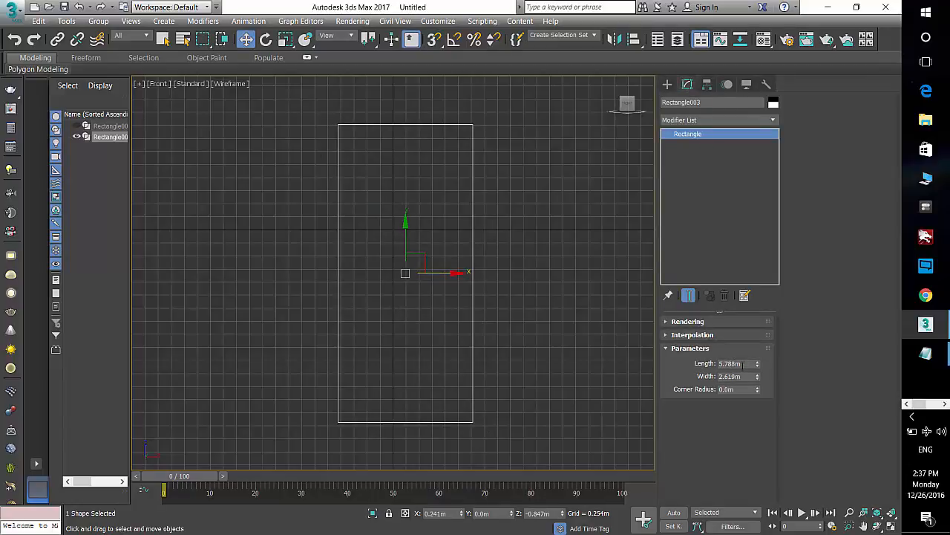
Step: Set the rectangle's length to 8 m and its width to 4 m
{"action": "left_click_drag", "start_coordinate": [745, 363], "coordinate": [674, 366]}
{"action": "type", "text": "8"}
{"action": "key", "text": "Tab"}
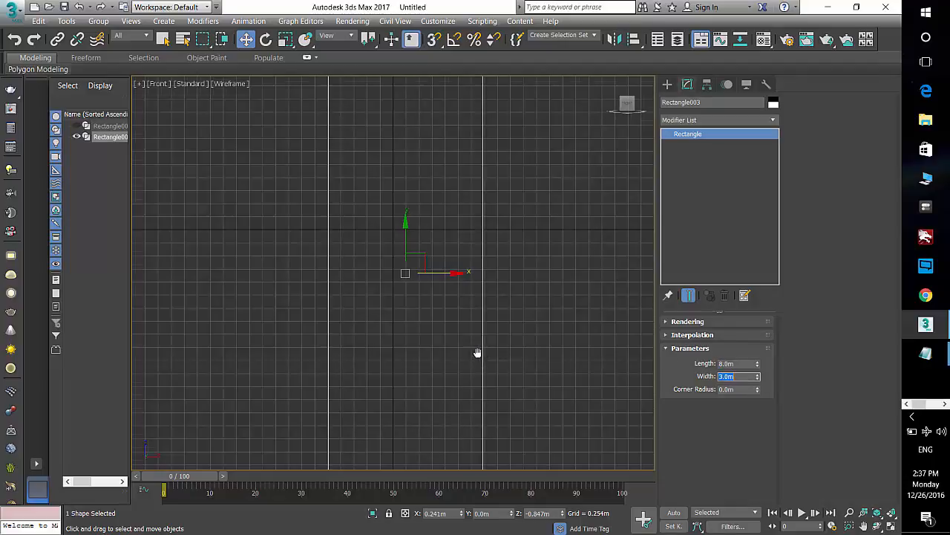
{"action": "key", "text": "Return"}
{"action": "scroll", "coordinate": [467, 342], "scroll_direction": "down", "scroll_amount": 2}
{"action": "double_click", "coordinate": [742, 375]}
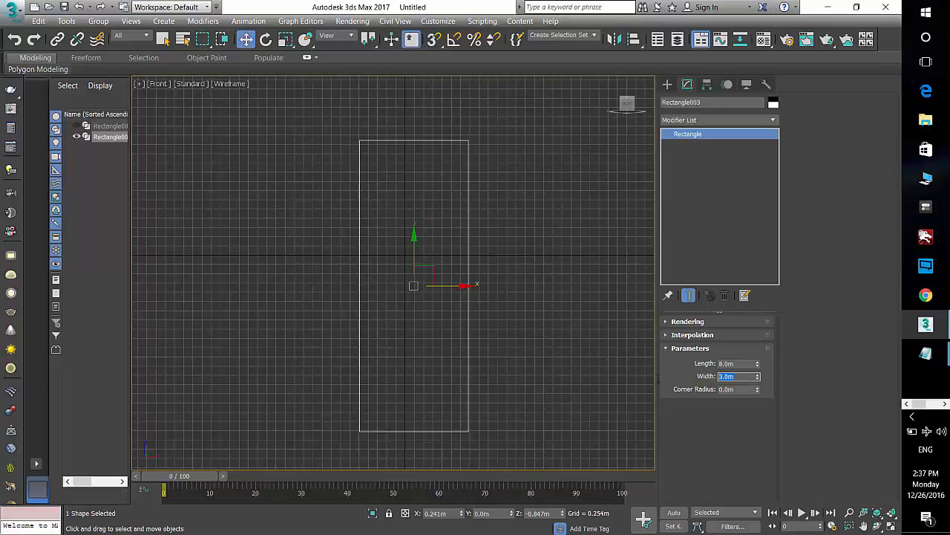
{"action": "type", "text": "4"}
{"action": "key", "text": "Return"}
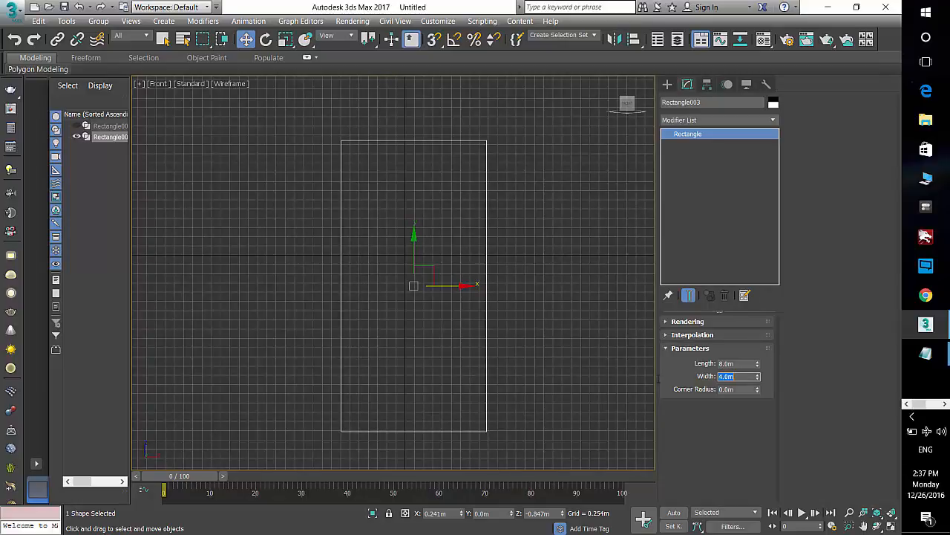
Step: Clone the rectangle as a Copy, placing it beside the original to the right
{"action": "middle_click_drag", "start_coordinate": [570, 361], "coordinate": [578, 358]}
{"action": "middle_click_drag", "start_coordinate": [477, 292], "coordinate": [444, 290]}
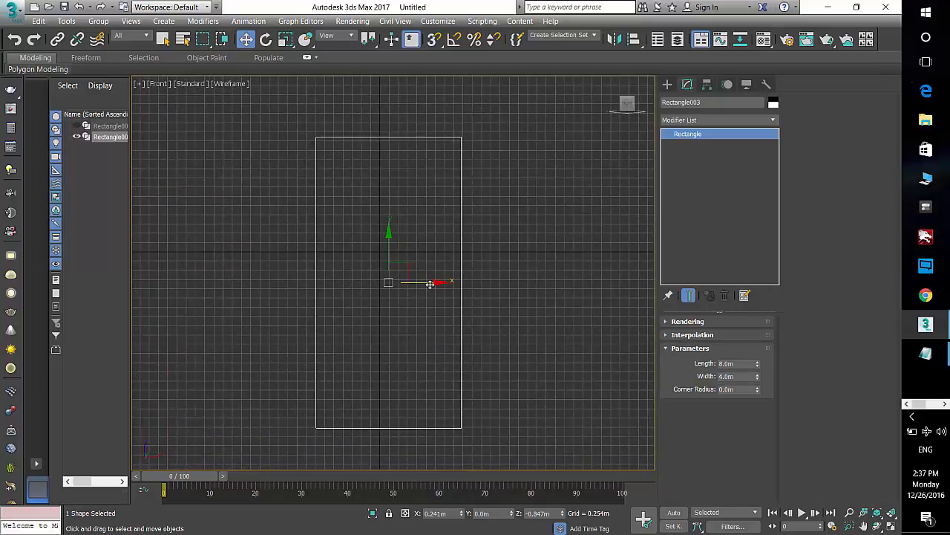
{"action": "left_click_drag", "start_coordinate": [437, 282], "coordinate": [609, 274], "text": "shift"}
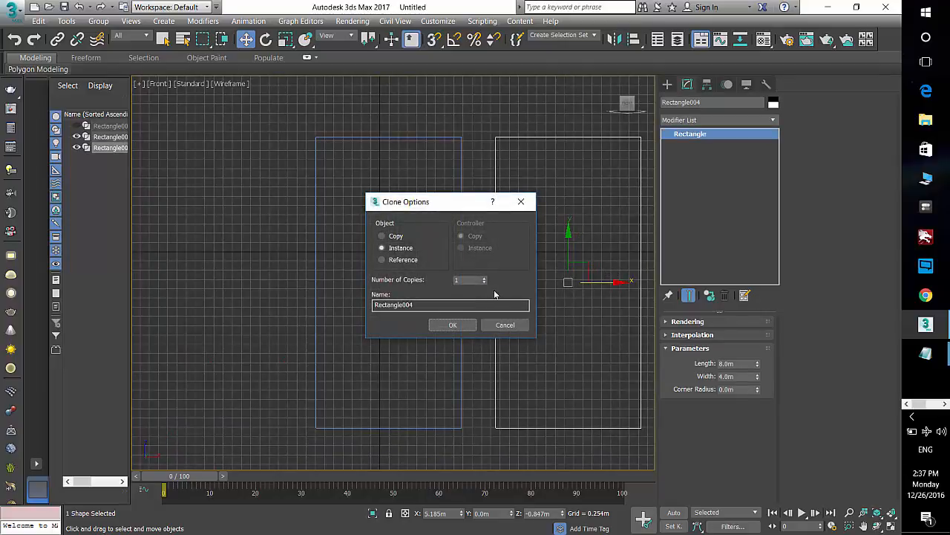
{"action": "left_click", "coordinate": [397, 236]}
{"action": "left_click", "coordinate": [462, 327]}
Step: Select both rectangles and convert them to editable splines
{"action": "middle_click_drag", "start_coordinate": [538, 333], "coordinate": [492, 336]}
{"action": "left_click", "coordinate": [494, 340]}
{"action": "left_click_drag", "start_coordinate": [494, 342], "coordinate": [362, 336]}
{"action": "right_click", "coordinate": [433, 285]}
{"action": "mouse_move", "coordinate": [516, 420]}
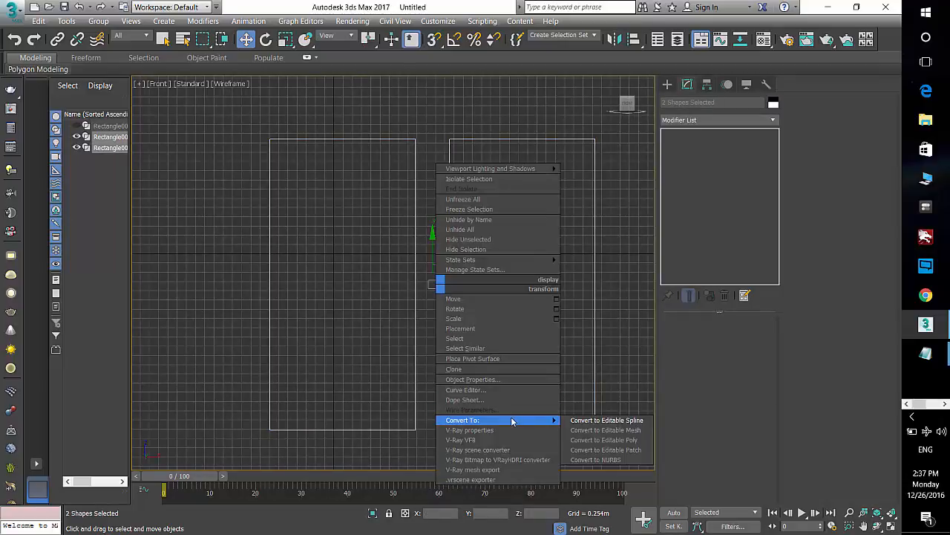
{"action": "left_click", "coordinate": [582, 421]}
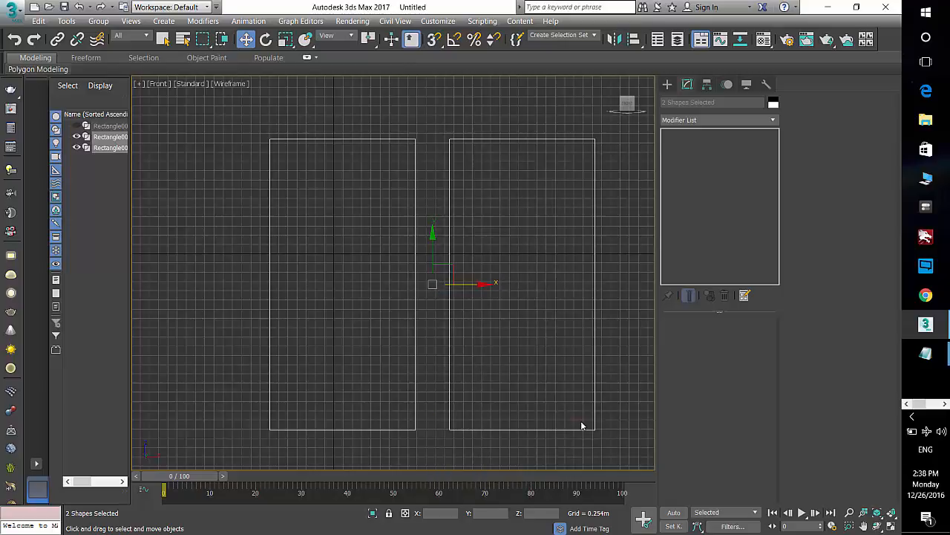
Step: Select the top two vertices of the left rectangle and weld them with a 999 m weld threshold
{"action": "left_click", "coordinate": [368, 128]}
{"action": "left_click", "coordinate": [360, 140]}
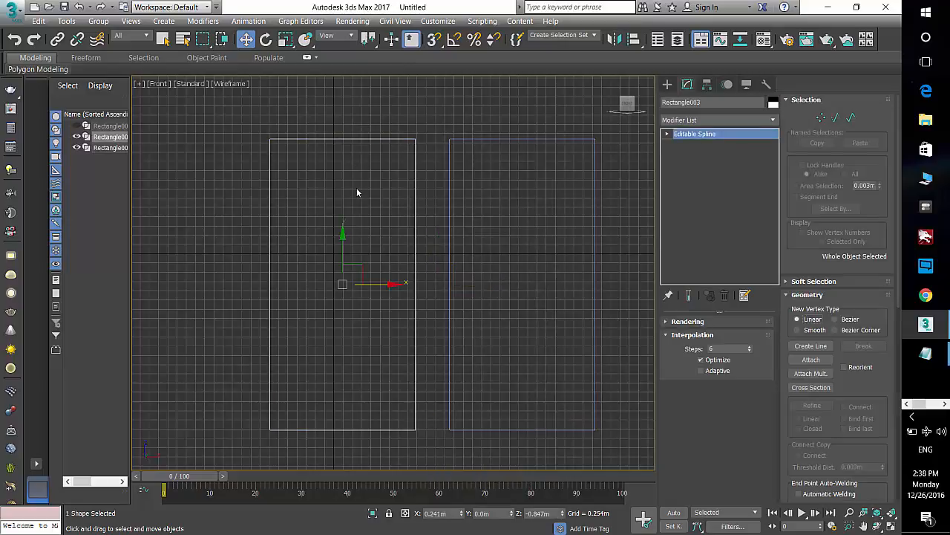
{"action": "key", "text": "1"}
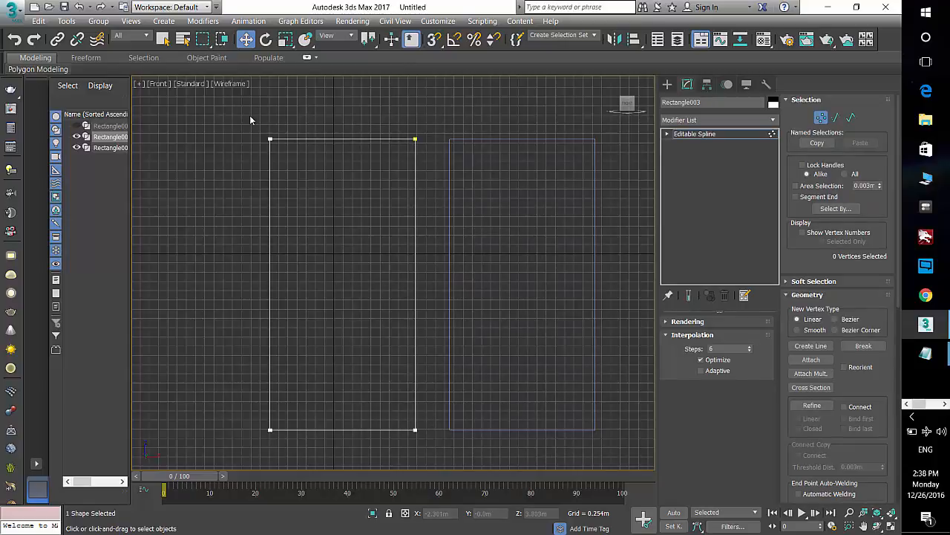
{"action": "left_click_drag", "start_coordinate": [432, 166], "coordinate": [432, 166]}
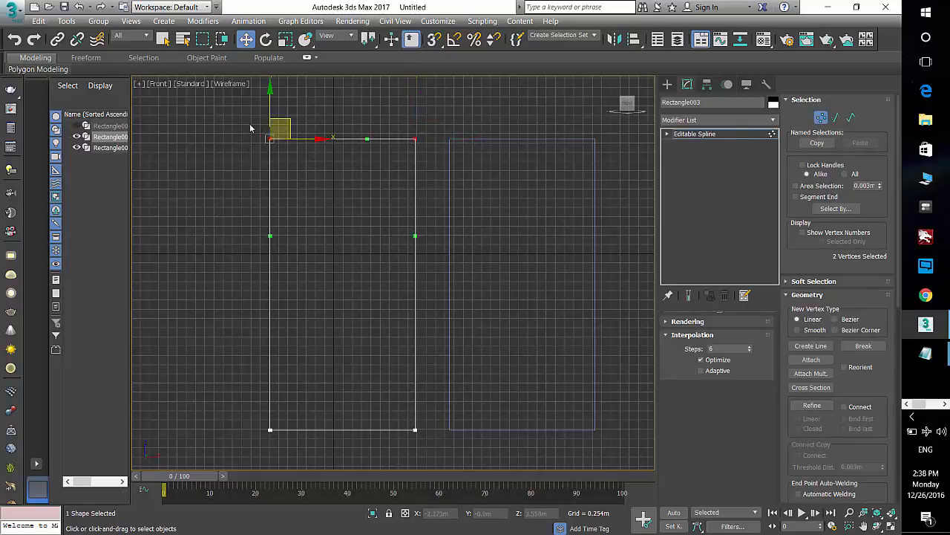
{"action": "left_click_drag", "start_coordinate": [250, 123], "coordinate": [431, 158]}
{"action": "scroll", "coordinate": [843, 383], "scroll_direction": "down", "scroll_amount": 5}
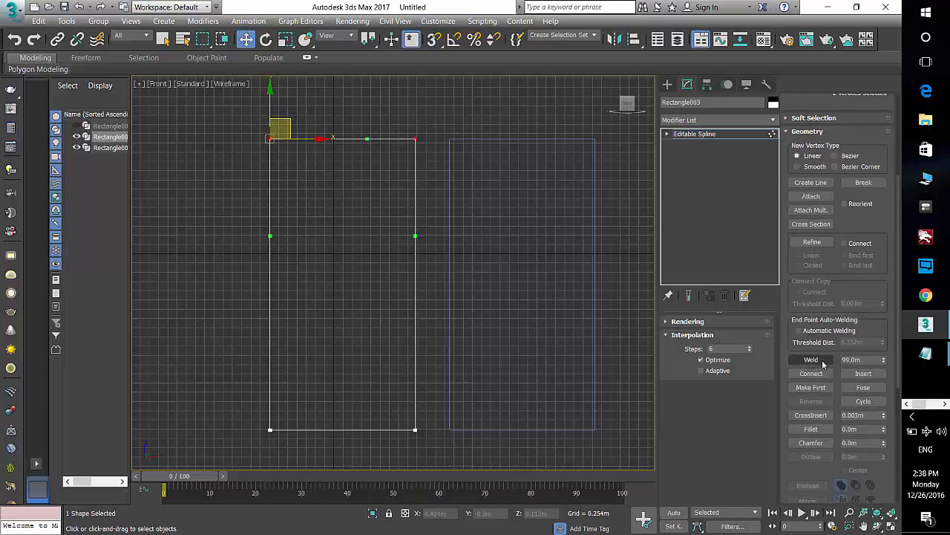
{"action": "double_click", "coordinate": [839, 360]}
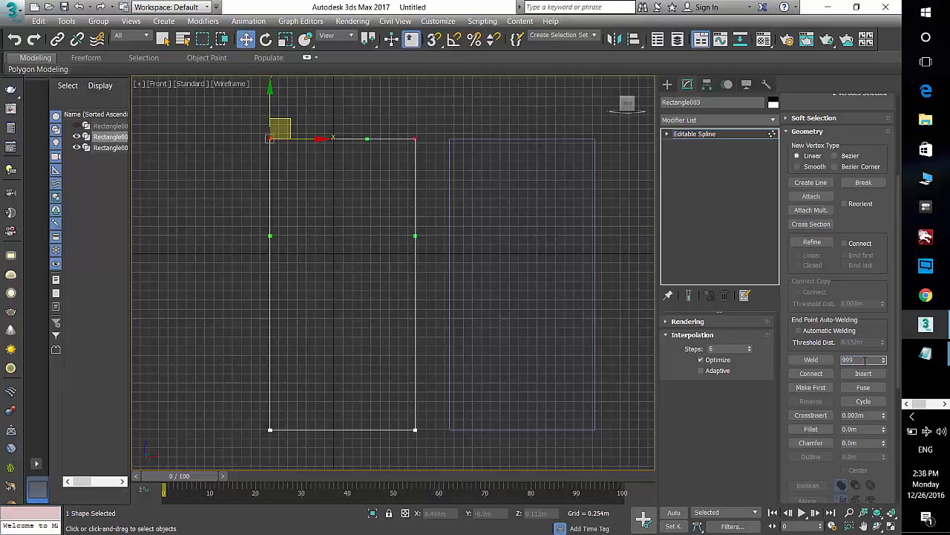
{"action": "left_click", "coordinate": [812, 360]}
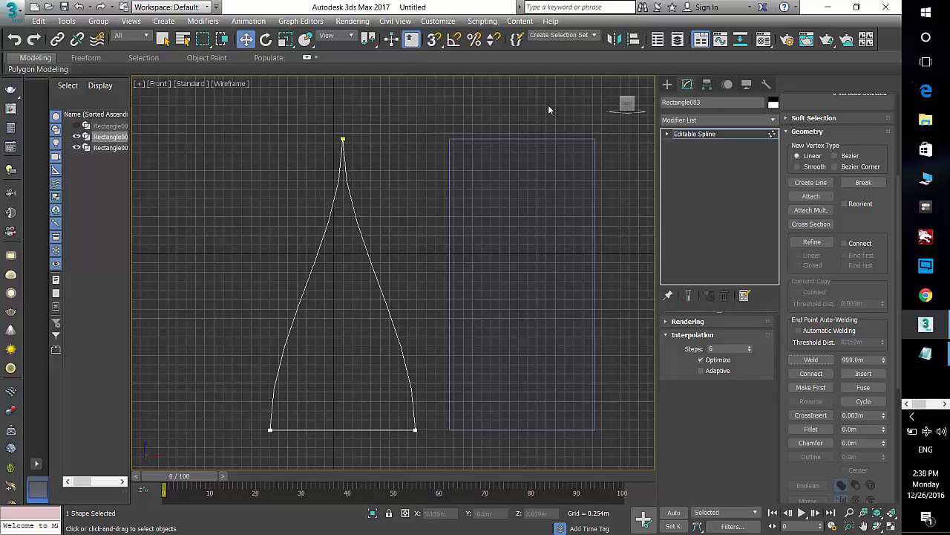
Step: Select the top two vertices of the right rectangle and weld them with the same 999 m threshold
{"action": "left_click", "coordinate": [666, 84]}
{"action": "left_click", "coordinate": [551, 139]}
{"action": "left_click", "coordinate": [687, 84]}
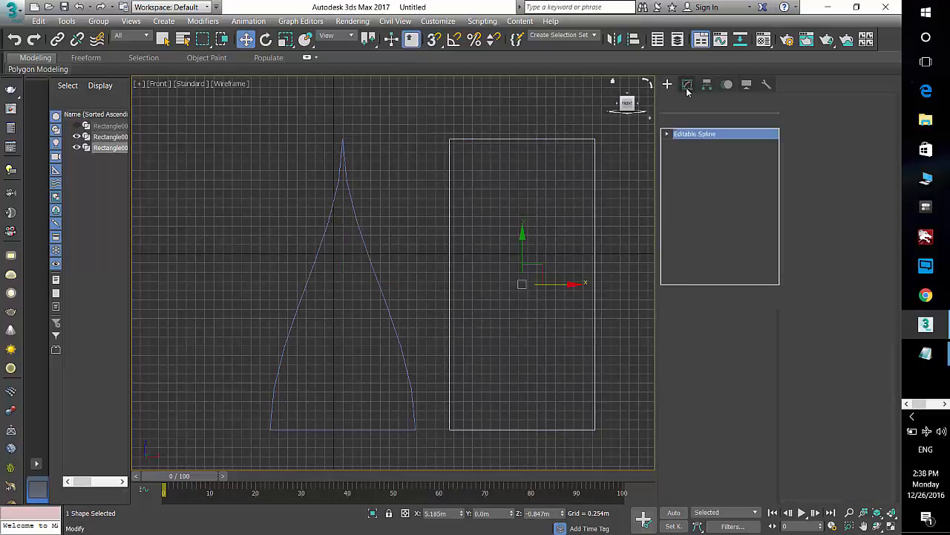
{"action": "left_click", "coordinate": [822, 118]}
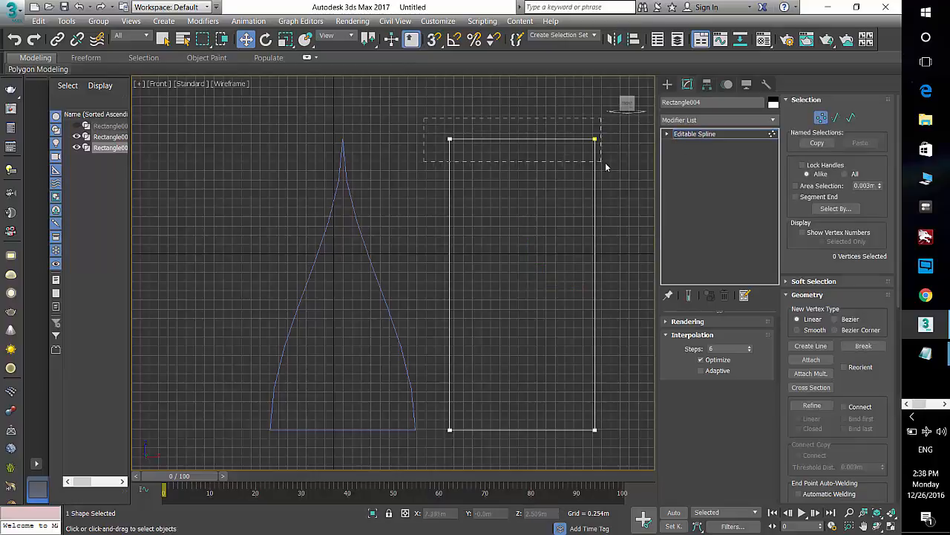
{"action": "left_click_drag", "start_coordinate": [605, 167], "coordinate": [641, 211]}
{"action": "scroll", "coordinate": [861, 401], "scroll_direction": "down", "scroll_amount": 3}
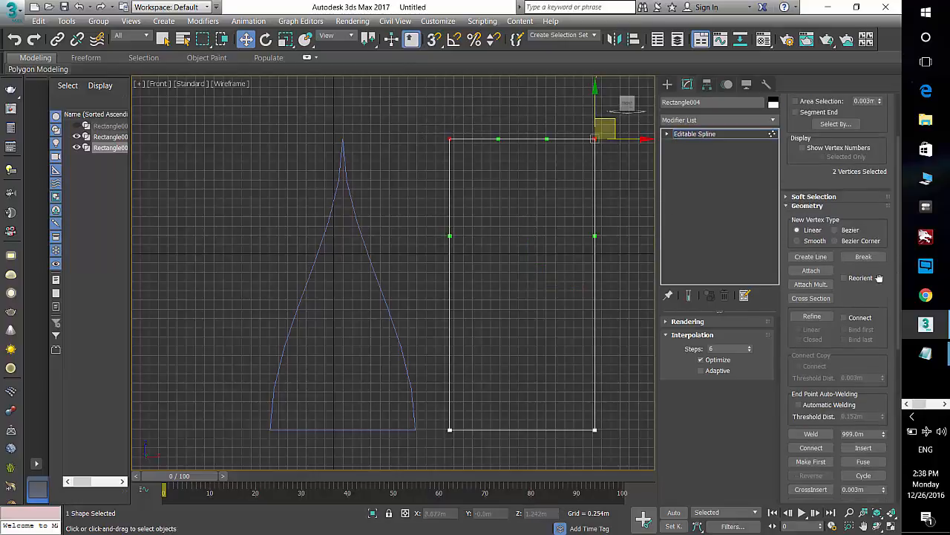
{"action": "left_click", "coordinate": [811, 417]}
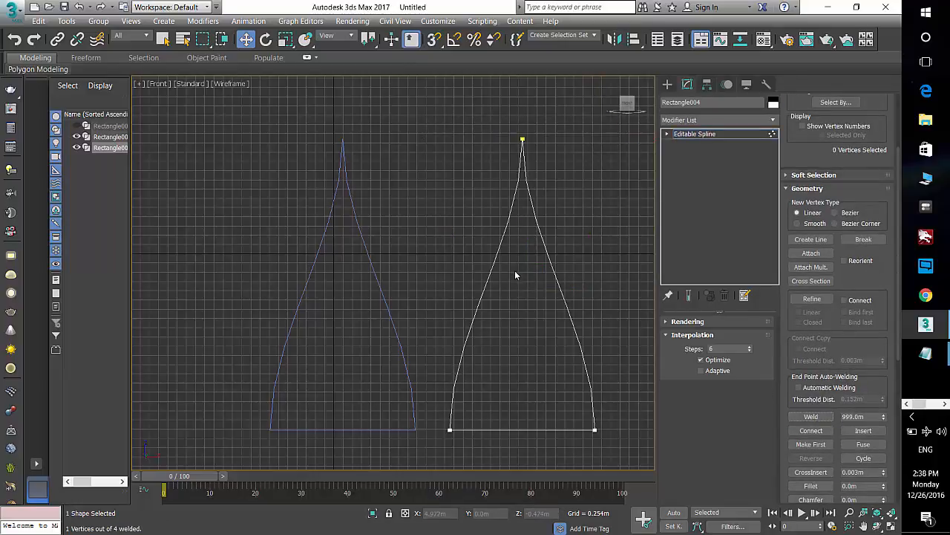
Step: Turn on Midpoint snapping and move the right shape so its bottom midpoint snaps onto the left shape's bottom midpoint
{"action": "left_click", "coordinate": [667, 84]}
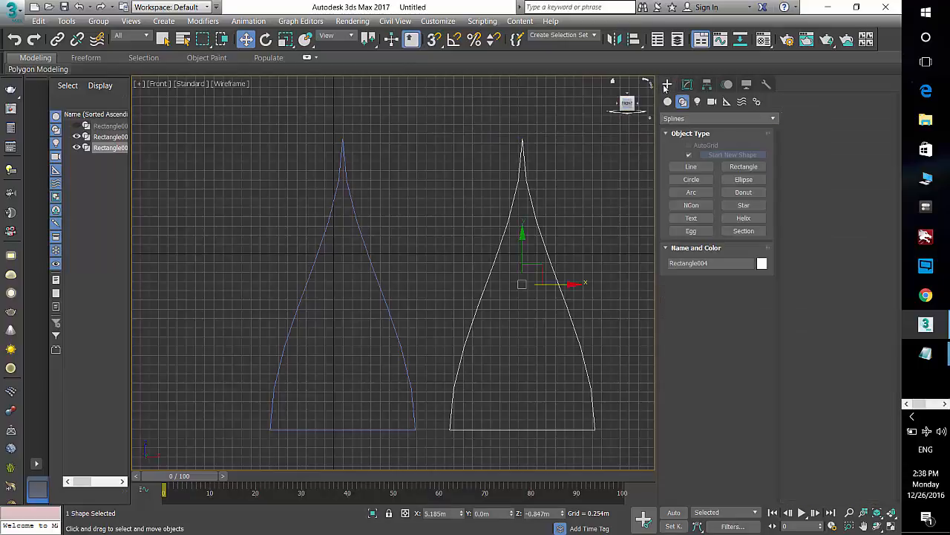
{"action": "left_click", "coordinate": [437, 45]}
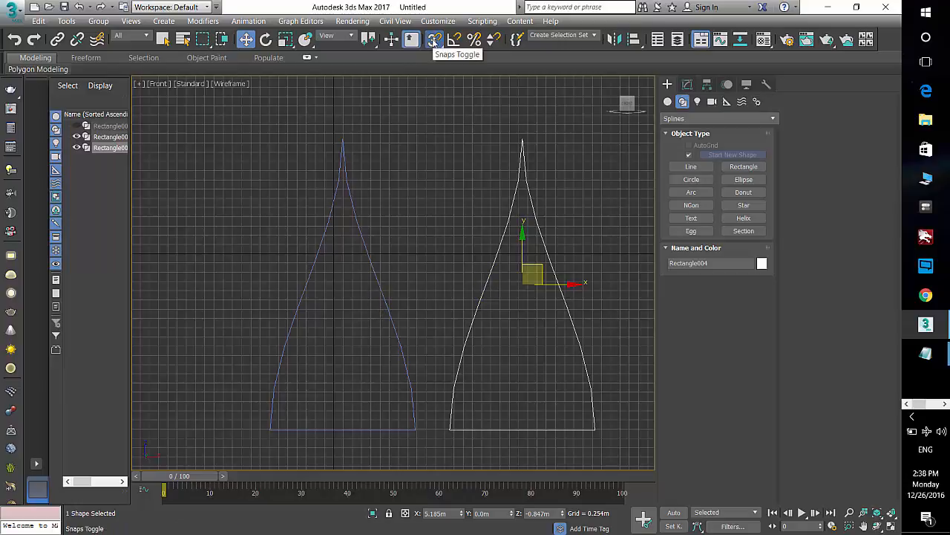
{"action": "right_click", "coordinate": [434, 41]}
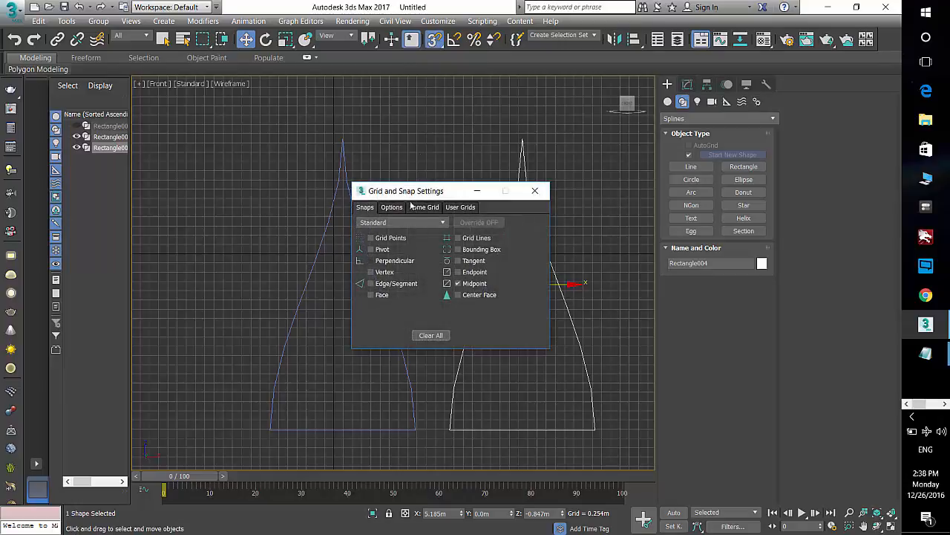
{"action": "left_click", "coordinate": [435, 41]}
{"action": "left_click", "coordinate": [535, 190]}
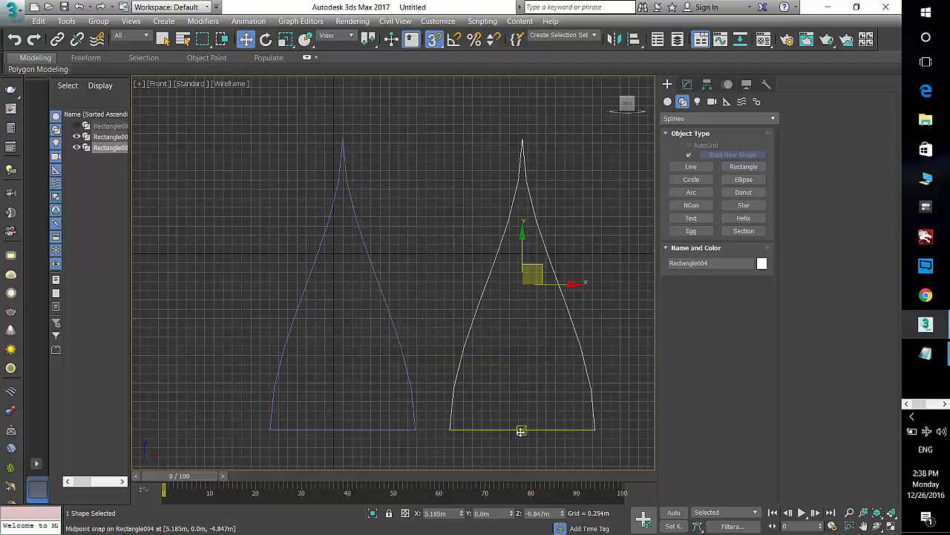
{"action": "left_click_drag", "start_coordinate": [521, 430], "coordinate": [341, 427]}
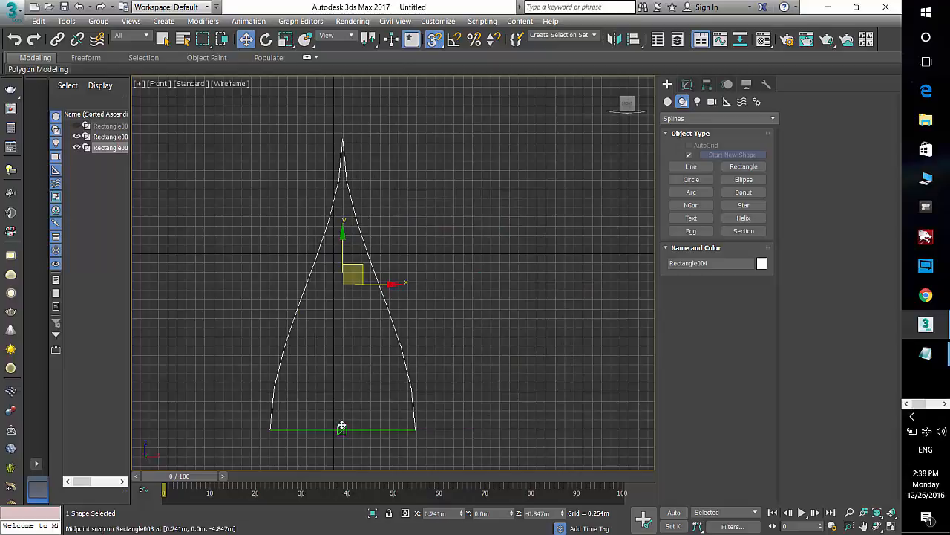
Step: Enable Adaptive interpolation for the moved shape
{"action": "scroll", "coordinate": [393, 384], "scroll_direction": "up", "scroll_amount": 4}
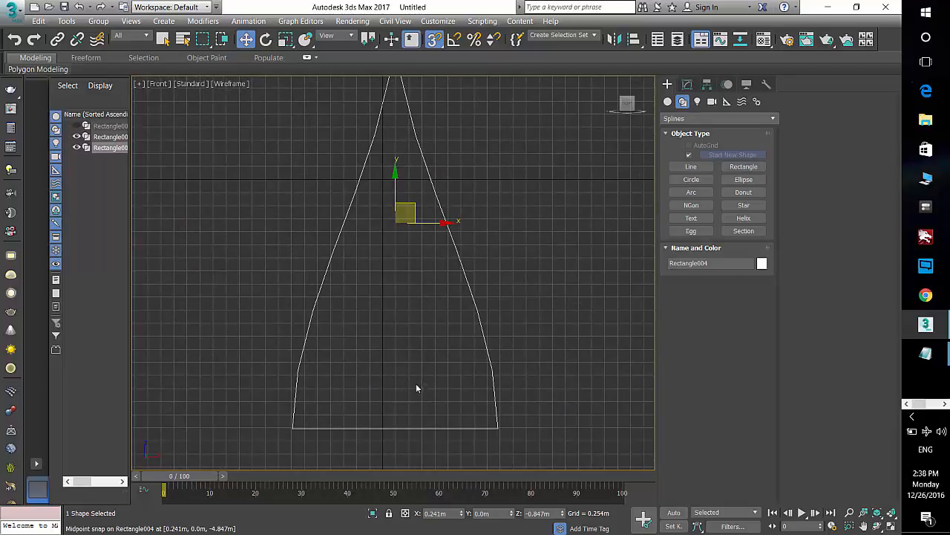
{"action": "middle_click_drag", "start_coordinate": [416, 387], "coordinate": [417, 408]}
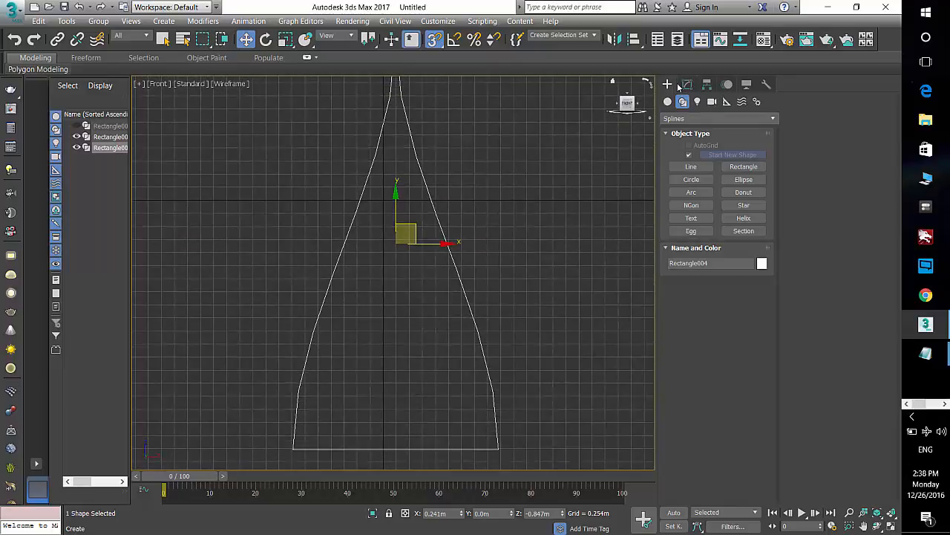
{"action": "left_click", "coordinate": [687, 85]}
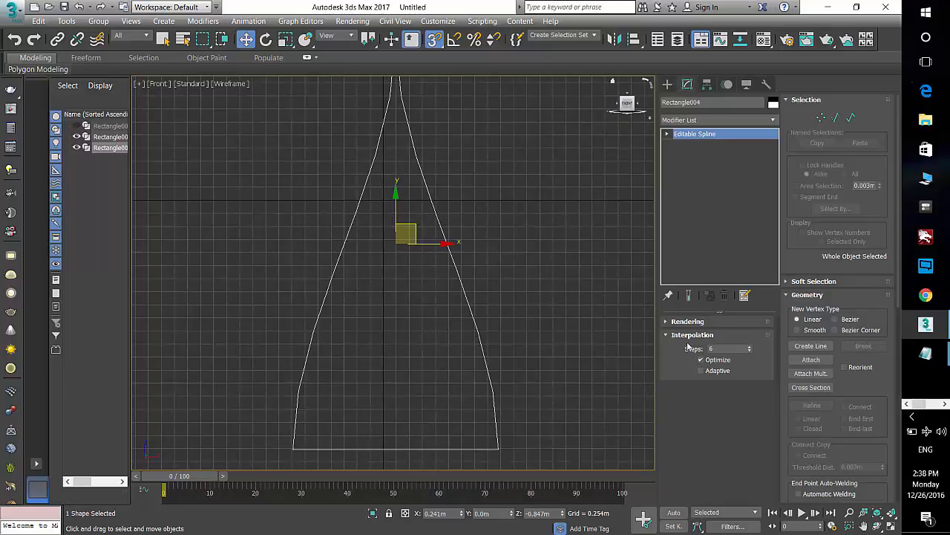
{"action": "left_click", "coordinate": [701, 370]}
{"action": "left_click", "coordinate": [701, 370]}
{"action": "scroll", "coordinate": [511, 330], "scroll_direction": "up", "scroll_amount": 5}
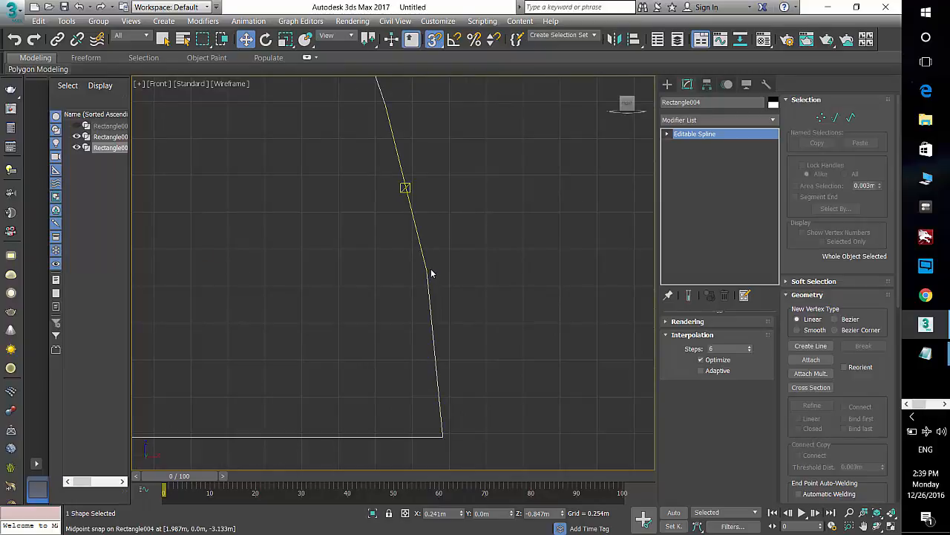
{"action": "scroll", "coordinate": [428, 270], "scroll_direction": "up", "scroll_amount": 2}
{"action": "scroll", "coordinate": [429, 271], "scroll_direction": "up", "scroll_amount": 3}
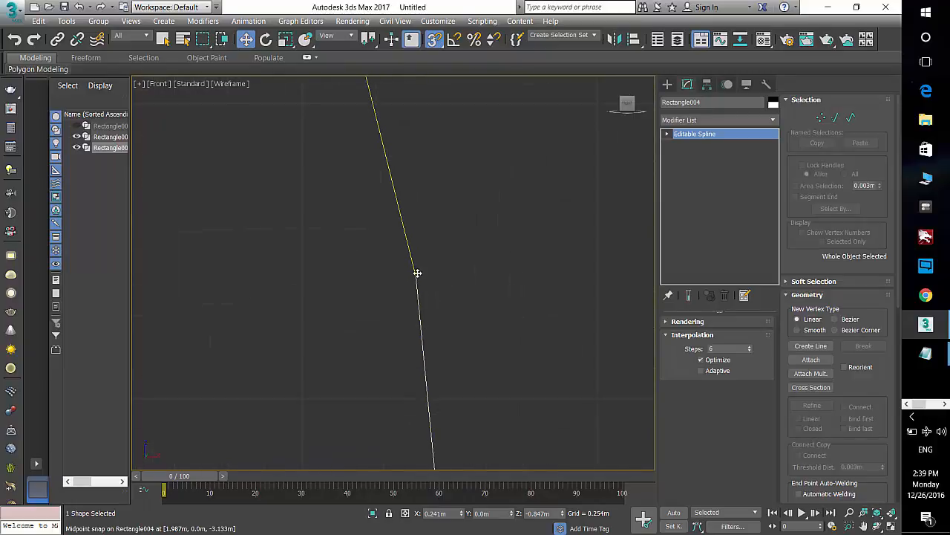
{"action": "left_click", "coordinate": [701, 371]}
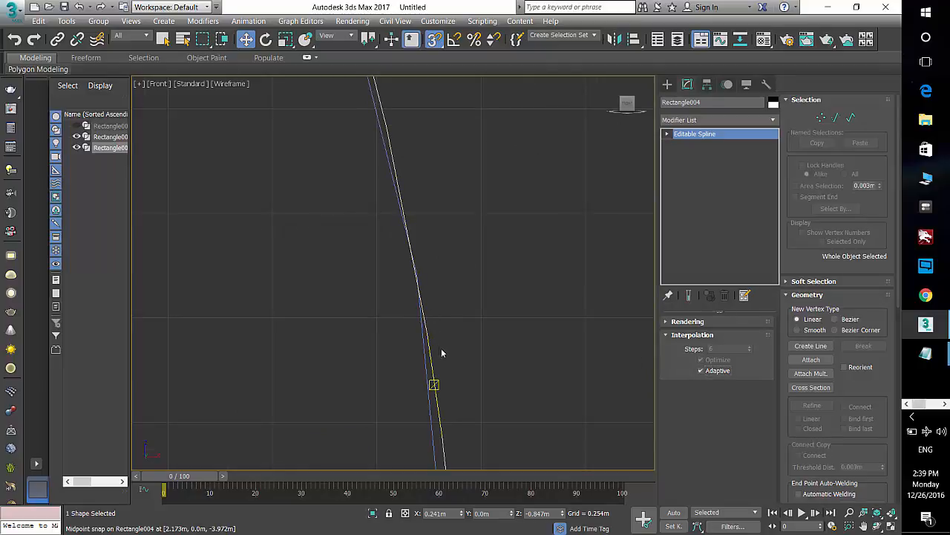
Step: Select the other overlapping shape and enable Adaptive interpolation for it as well
{"action": "middle_click_drag", "start_coordinate": [441, 348], "coordinate": [458, 250]}
{"action": "left_click", "coordinate": [462, 306]}
{"action": "left_click", "coordinate": [454, 312]}
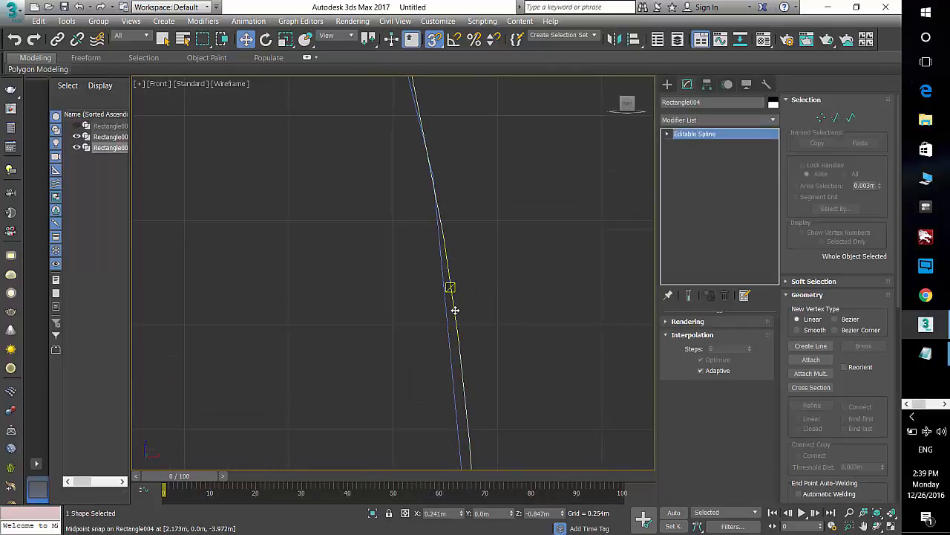
{"action": "left_click", "coordinate": [445, 320]}
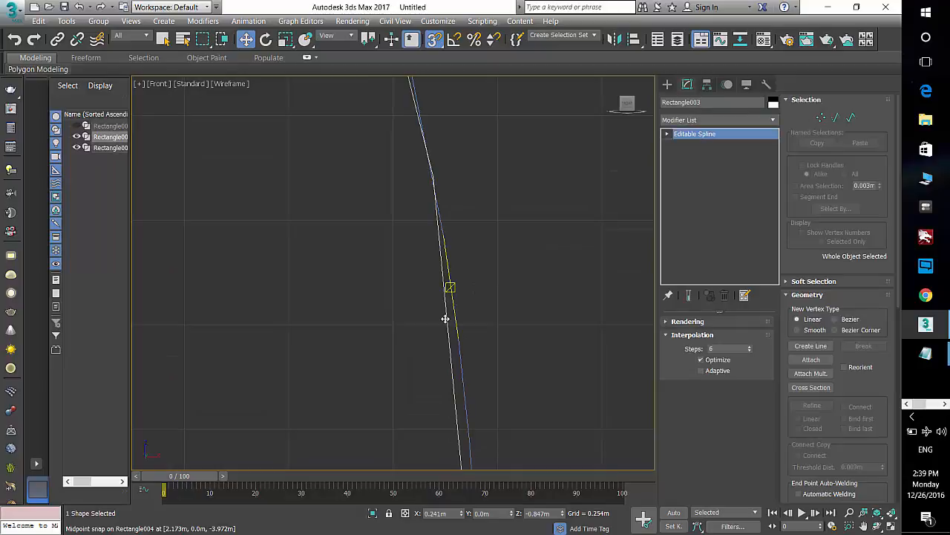
{"action": "left_click", "coordinate": [701, 371]}
{"action": "left_click", "coordinate": [530, 320]}
Step: Select the front shape to review its interpolation settings
{"action": "scroll", "coordinate": [530, 319], "scroll_direction": "down", "scroll_amount": 5}
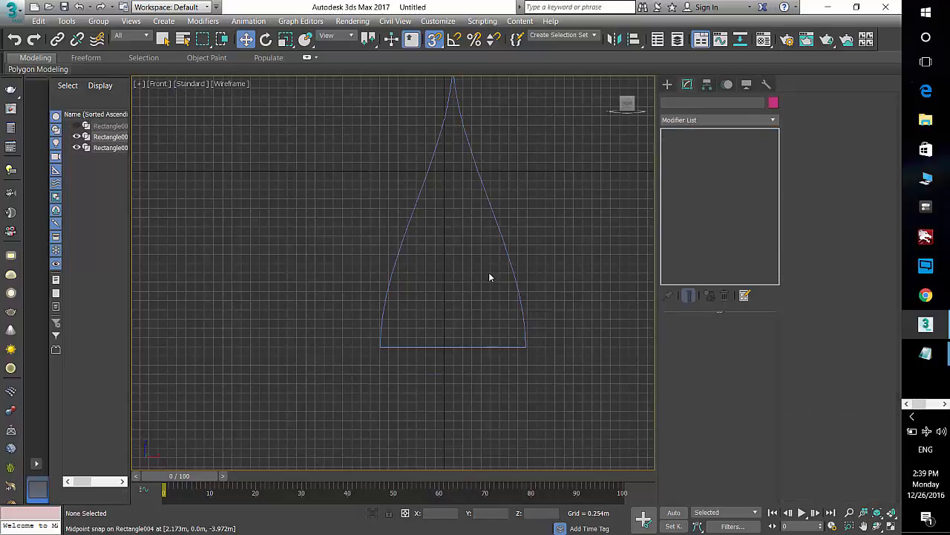
{"action": "middle_click_drag", "start_coordinate": [490, 276], "coordinate": [433, 304]}
{"action": "left_click", "coordinate": [475, 250]}
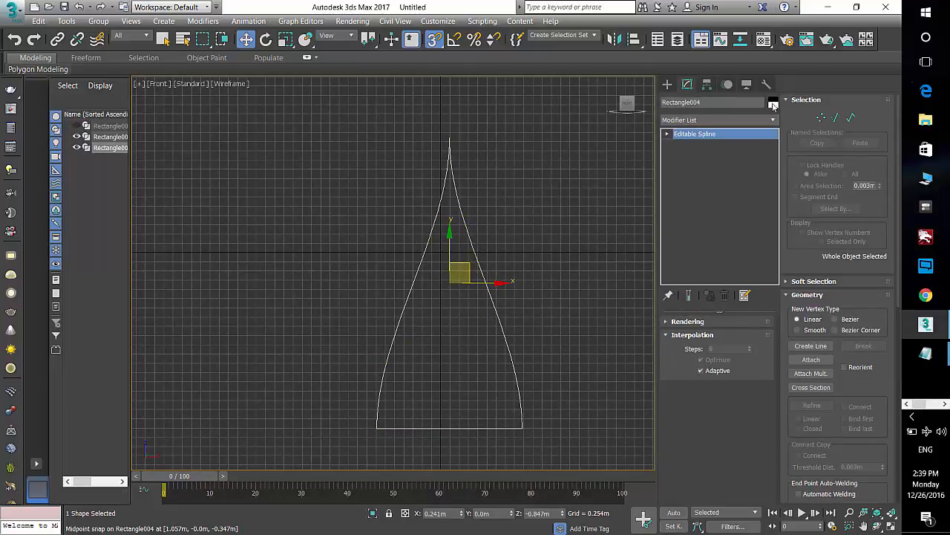
Step: Chamfer the front shape's top vertex into a short flat tip
{"action": "left_click", "coordinate": [821, 117]}
{"action": "left_click_drag", "start_coordinate": [413, 118], "coordinate": [480, 148]}
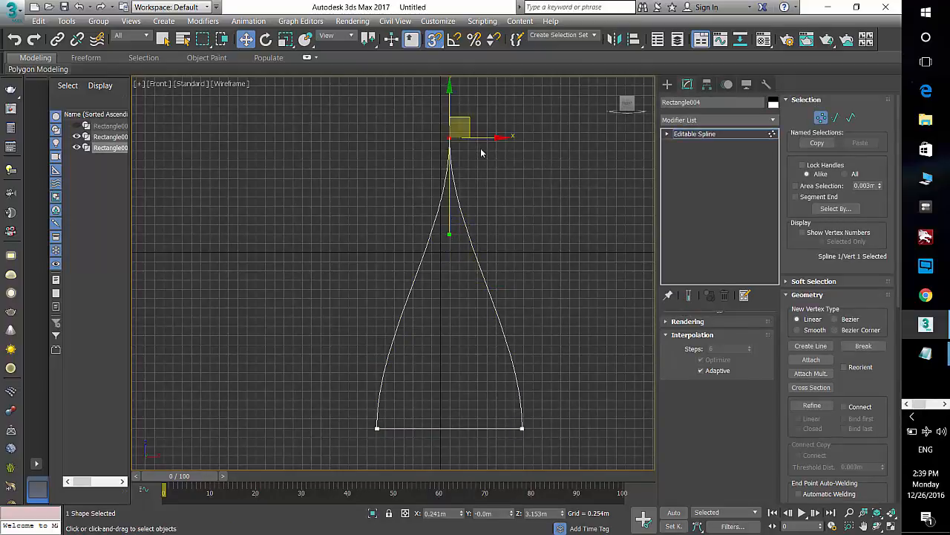
{"action": "scroll", "coordinate": [809, 372], "scroll_direction": "down", "scroll_amount": 5}
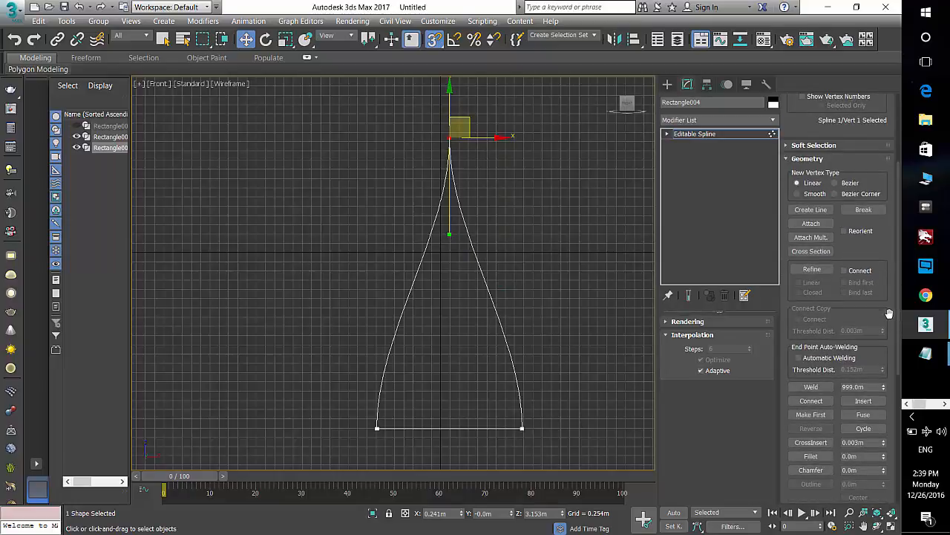
{"action": "left_click", "coordinate": [811, 470]}
{"action": "left_click_drag", "start_coordinate": [450, 138], "coordinate": [469, 61]}
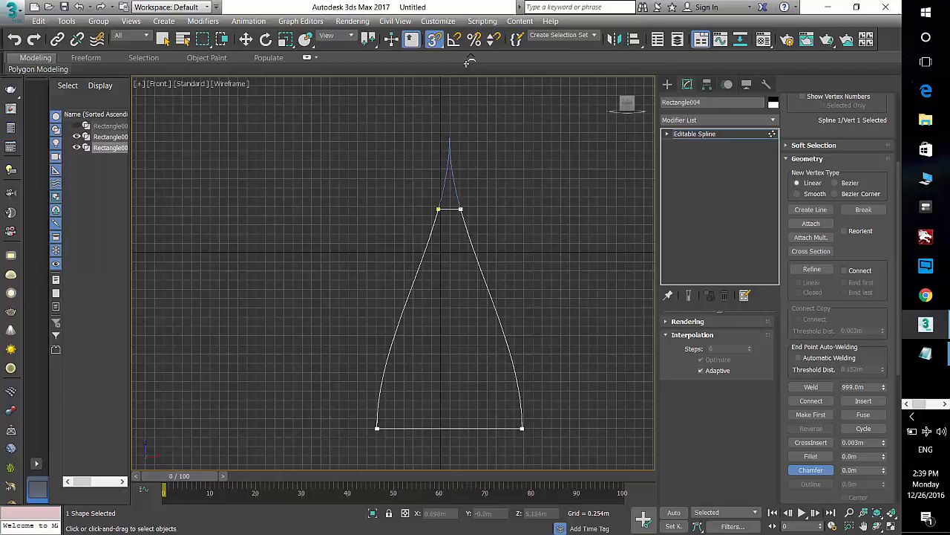
Step: Select the other overlapping shape and fillet its top vertex into a rounded tip
{"action": "left_click", "coordinate": [518, 139]}
{"action": "left_click", "coordinate": [669, 88]}
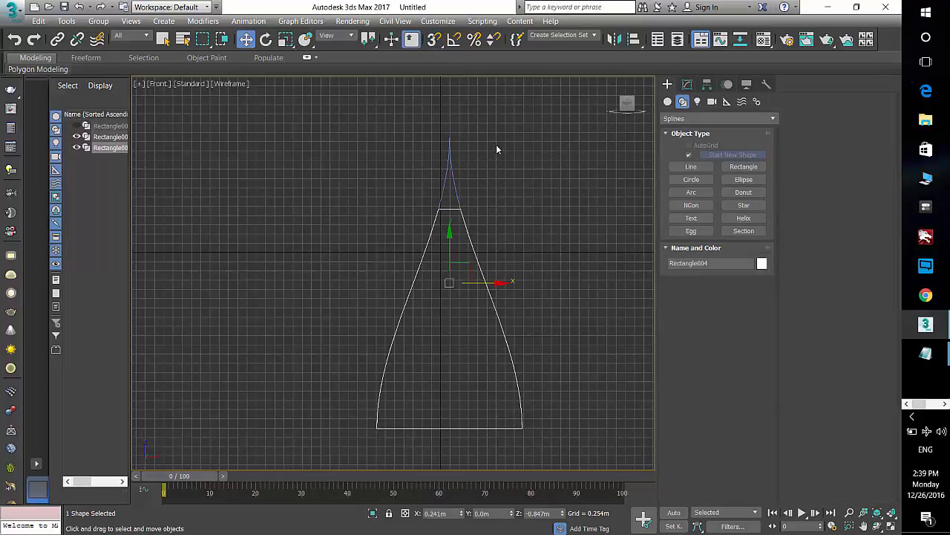
{"action": "left_click", "coordinate": [453, 168]}
{"action": "left_click", "coordinate": [687, 85]}
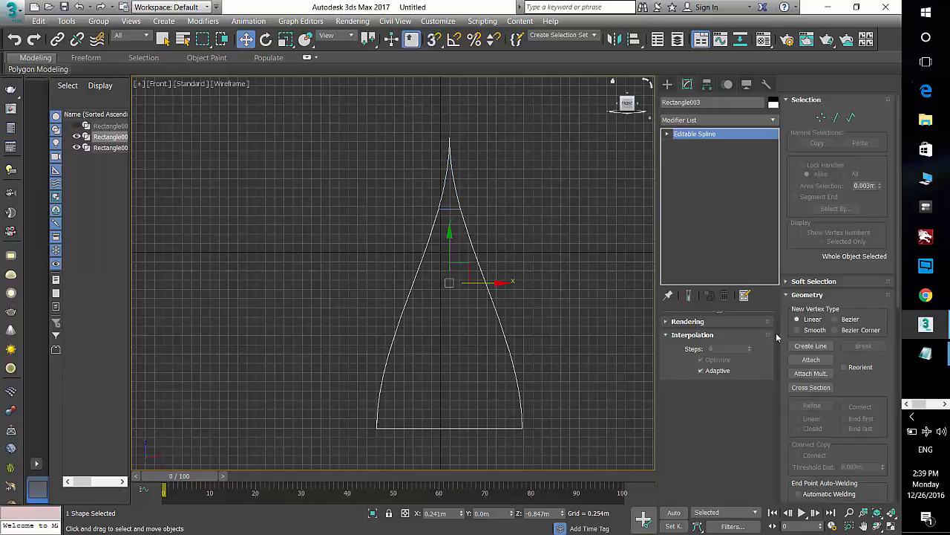
{"action": "left_click", "coordinate": [820, 117]}
{"action": "left_click_drag", "start_coordinate": [522, 116], "coordinate": [423, 163]}
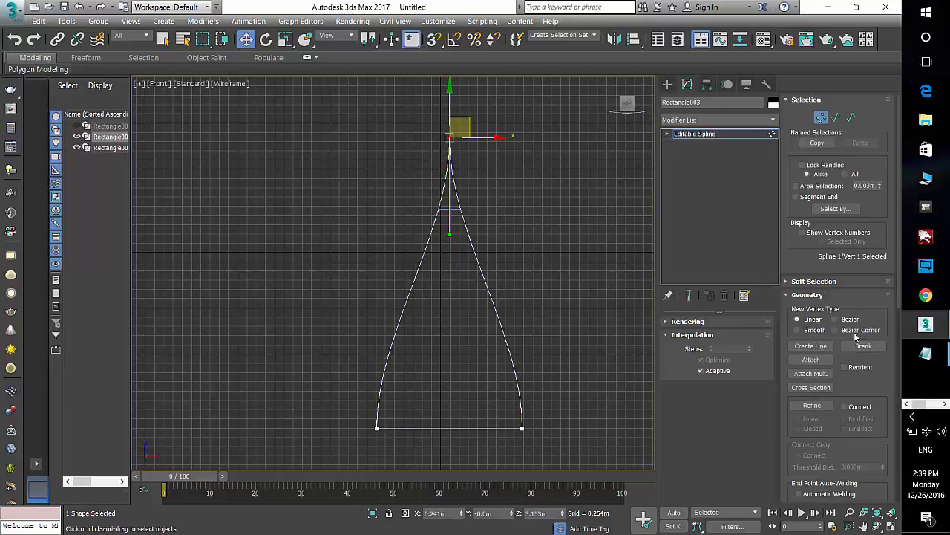
{"action": "scroll", "coordinate": [880, 446], "scroll_direction": "down", "scroll_amount": 3}
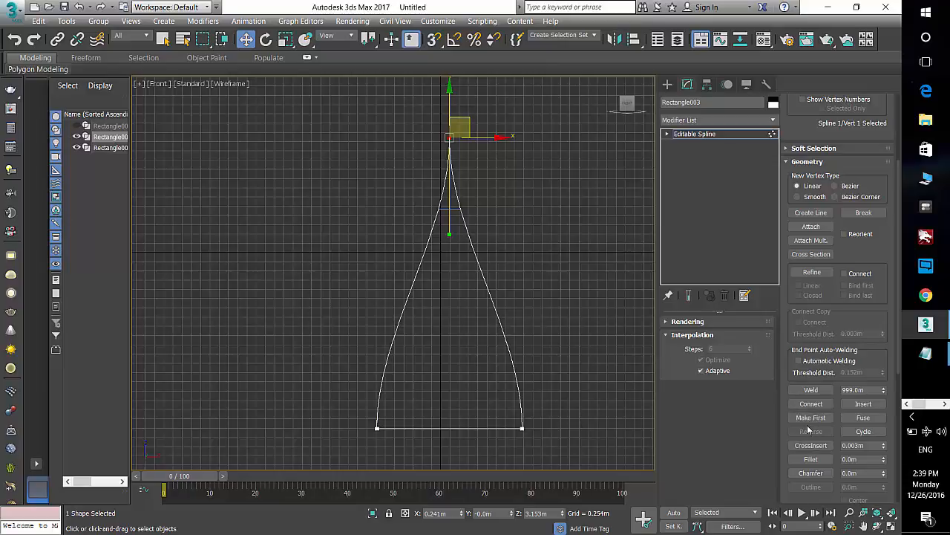
{"action": "left_click", "coordinate": [798, 463]}
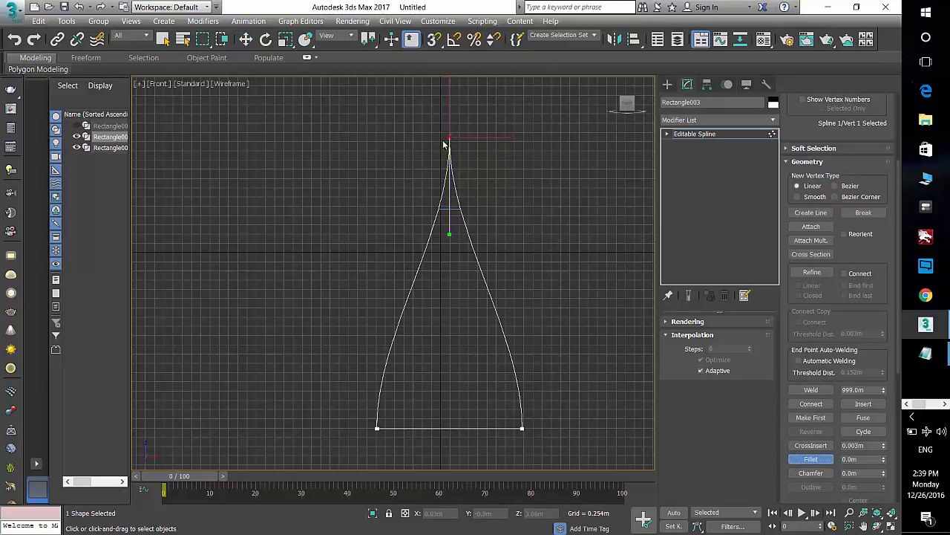
{"action": "left_click_drag", "start_coordinate": [454, 138], "coordinate": [482, 31]}
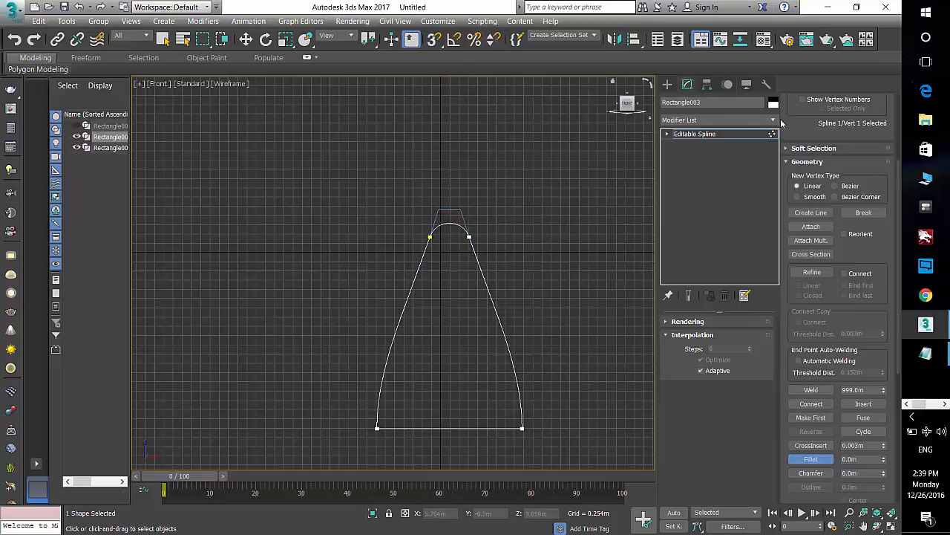
Step: Outline the filleted spline inward by about 0.259 m, then delete its original outer spline
{"action": "scroll", "coordinate": [817, 234], "scroll_direction": "up", "scroll_amount": 3}
{"action": "left_click", "coordinate": [851, 117]}
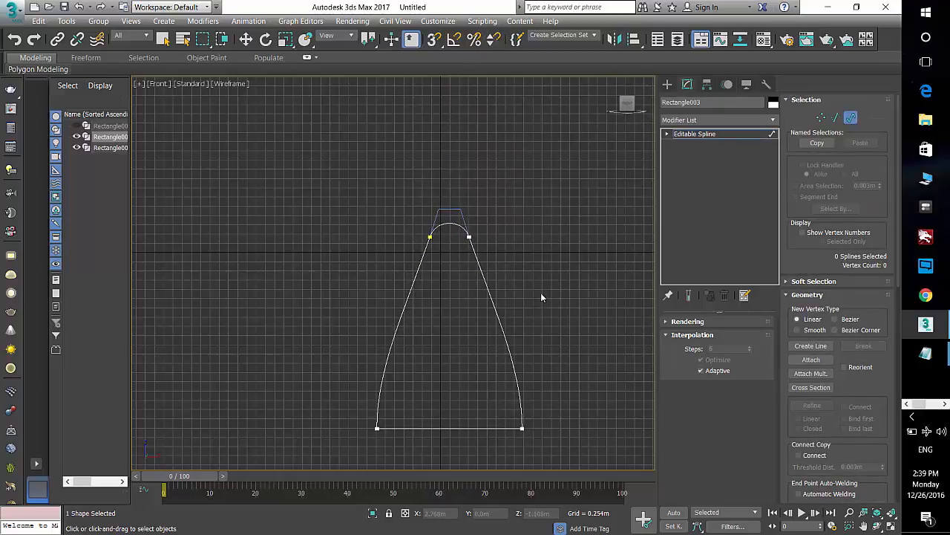
{"action": "left_click", "coordinate": [492, 297]}
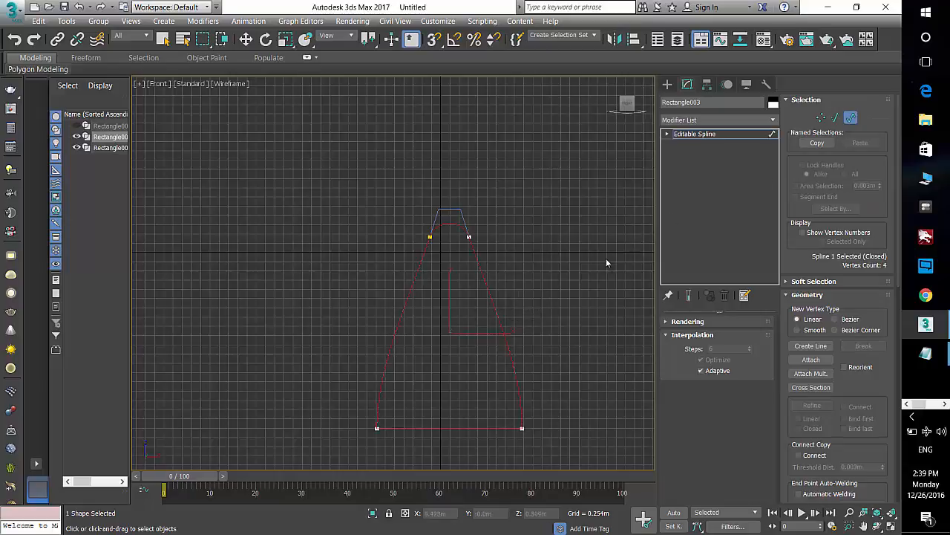
{"action": "key", "text": "r"}
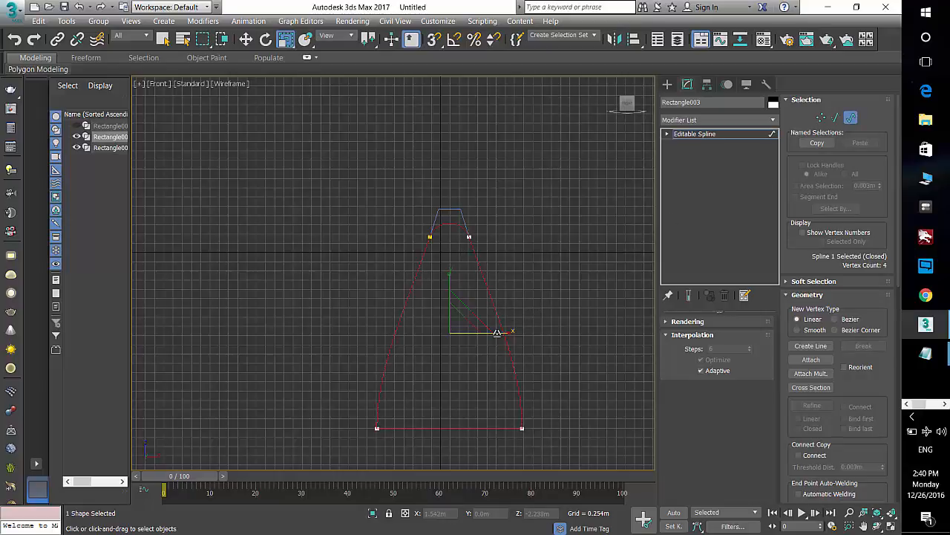
{"action": "key", "text": "o"}
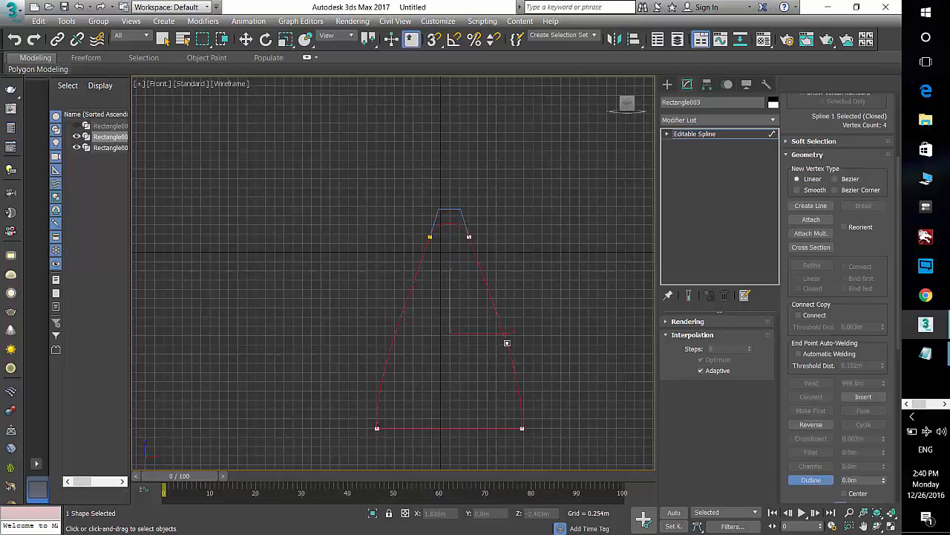
{"action": "left_click_drag", "start_coordinate": [509, 343], "coordinate": [510, 333]}
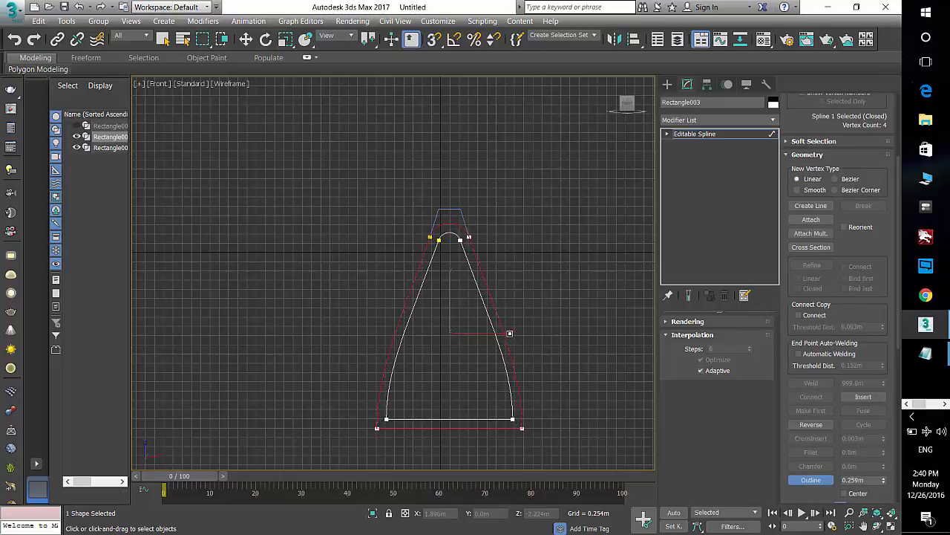
{"action": "key", "text": "w"}
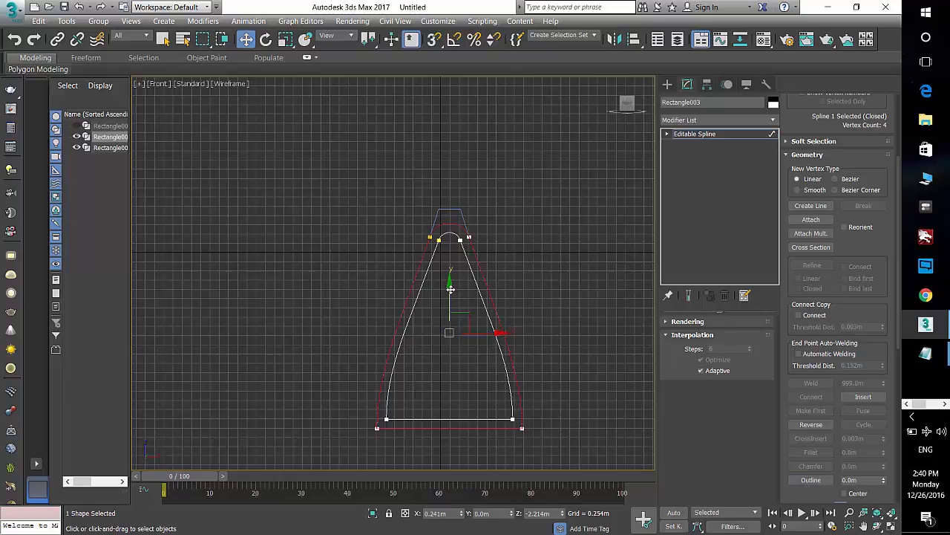
{"action": "left_click_drag", "start_coordinate": [450, 289], "coordinate": [450, 299]}
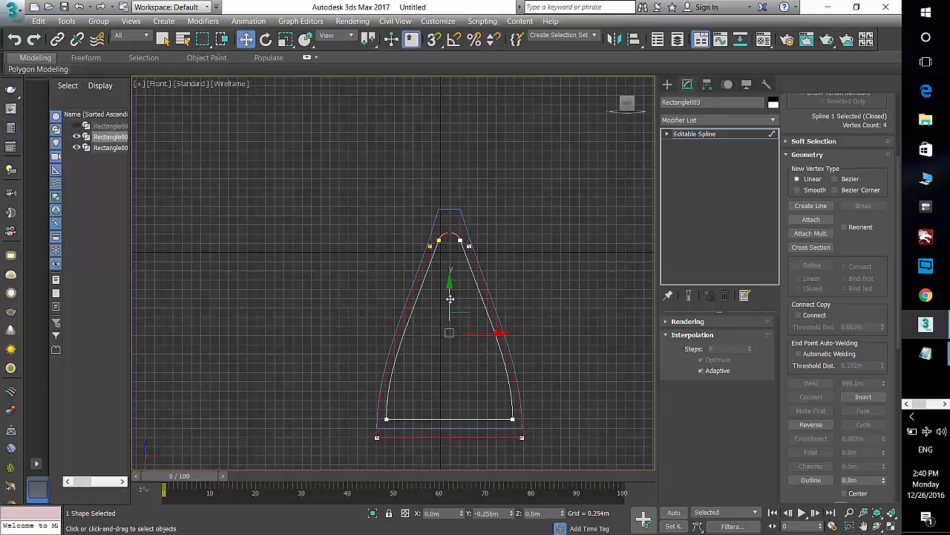
{"action": "key", "text": "Delete"}
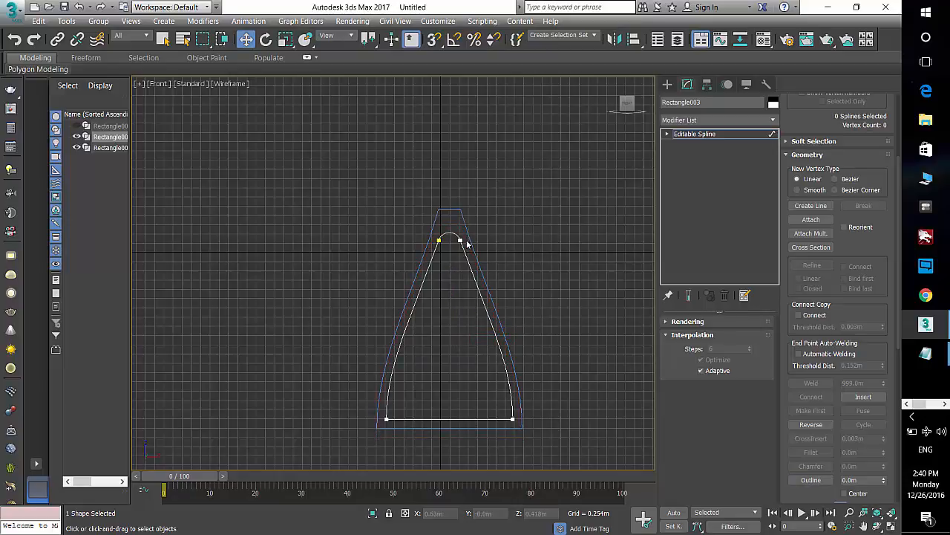
Step: Move the inset shape's bottom two vertices down to align with the outer shape's base
{"action": "left_click", "coordinate": [470, 266]}
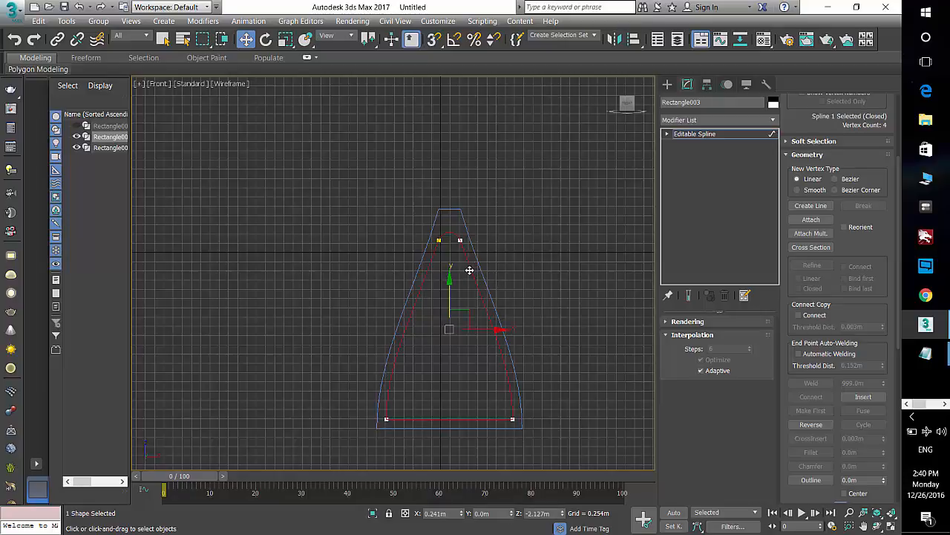
{"action": "left_click", "coordinate": [668, 85]}
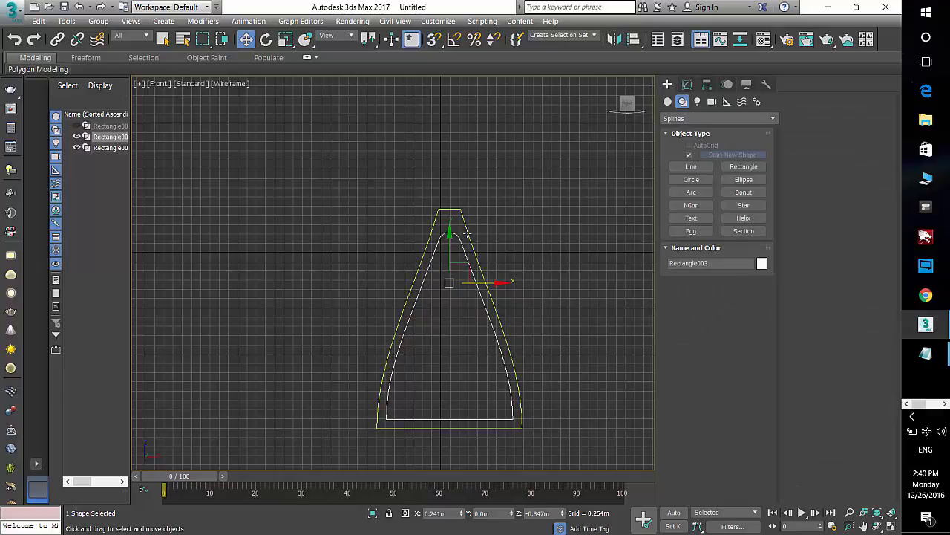
{"action": "left_click", "coordinate": [687, 85]}
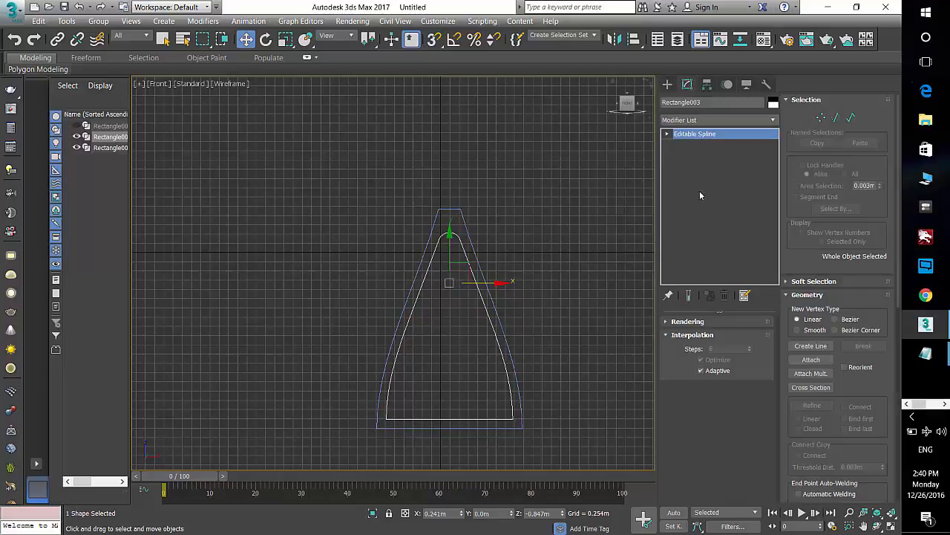
{"action": "left_click", "coordinate": [821, 118]}
{"action": "left_click_drag", "start_coordinate": [532, 406], "coordinate": [355, 451]}
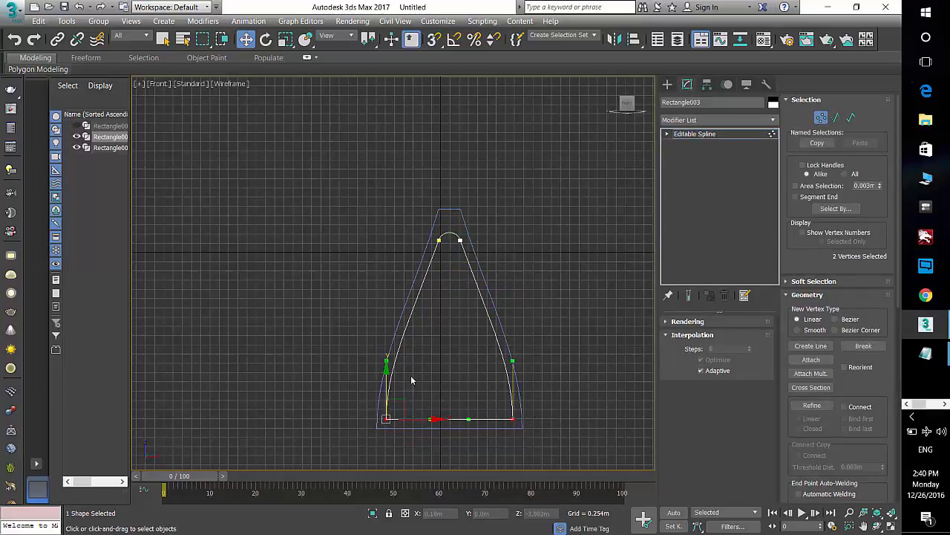
{"action": "left_click_drag", "start_coordinate": [386, 377], "coordinate": [386, 394]}
{"action": "key", "text": "r"}
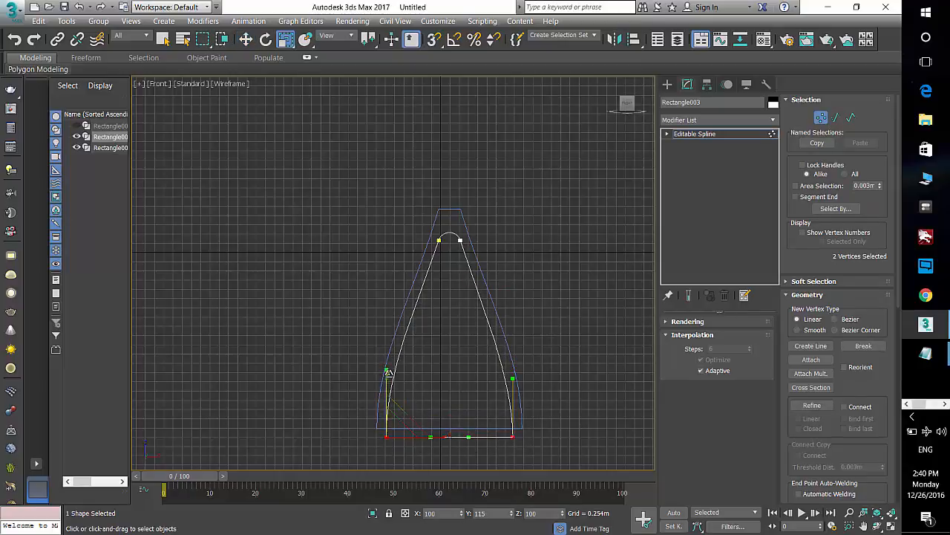
{"action": "left_click_drag", "start_coordinate": [400, 404], "coordinate": [401, 403]}
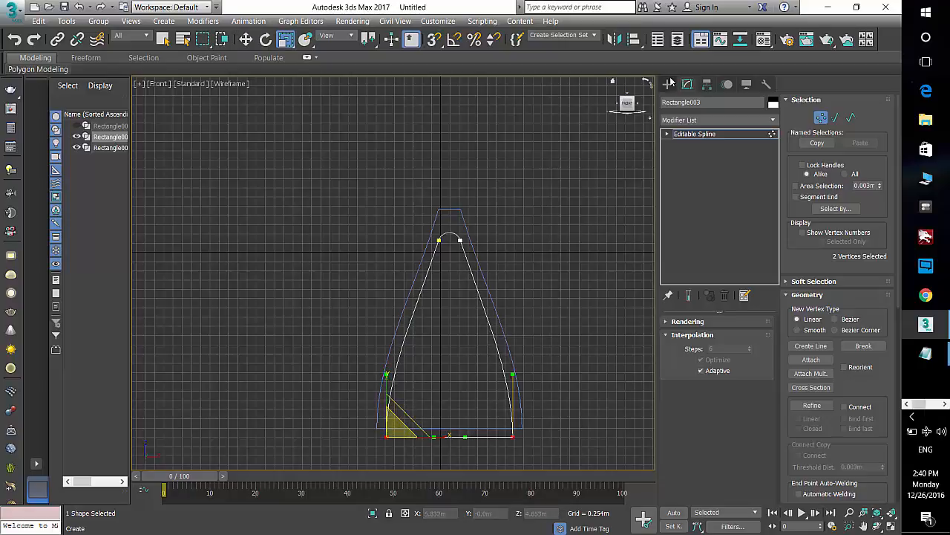
{"action": "left_click", "coordinate": [667, 84]}
Step: Select the outer shape and raise its two top vertices higher above the inner rounded tip
{"action": "left_click", "coordinate": [564, 196]}
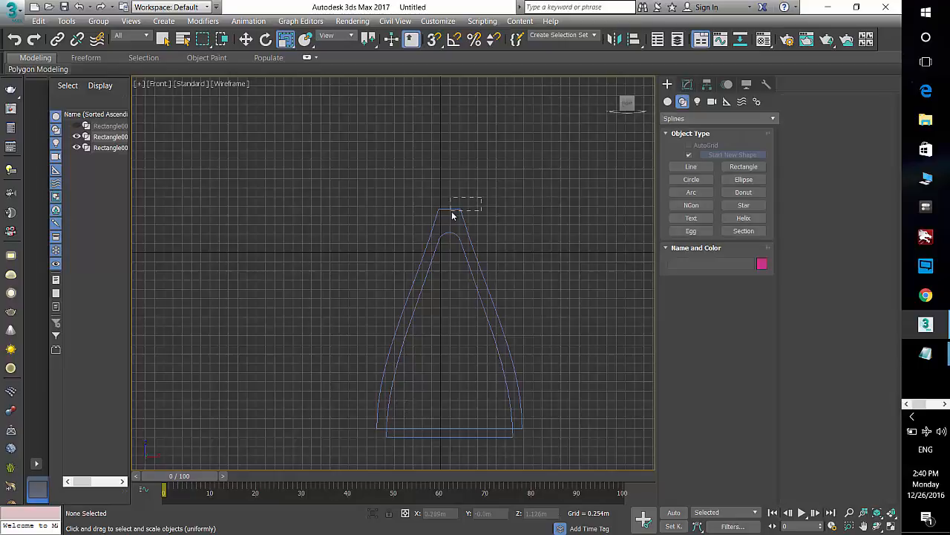
{"action": "left_click", "coordinate": [452, 211]}
{"action": "left_click", "coordinate": [689, 84]}
{"action": "left_click", "coordinate": [820, 118]}
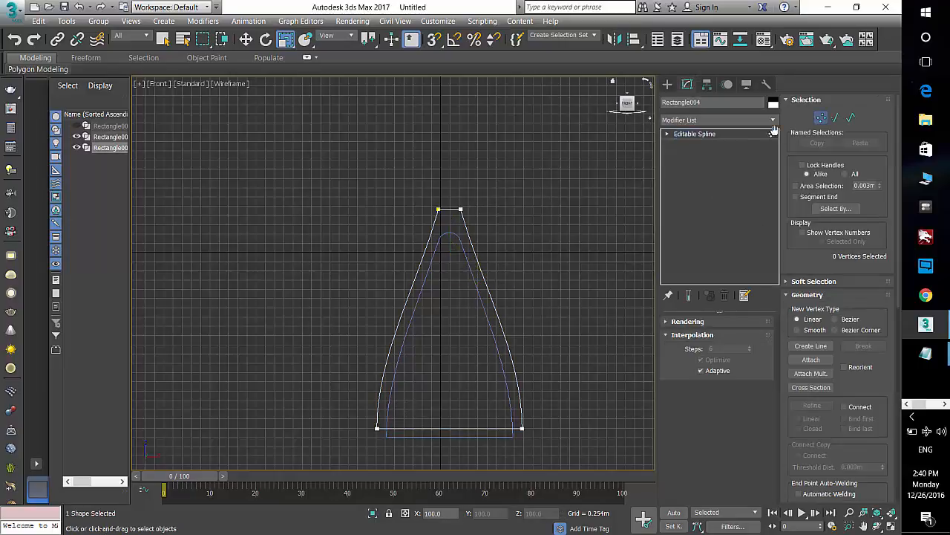
{"action": "left_click_drag", "start_coordinate": [487, 190], "coordinate": [410, 221]}
{"action": "key", "text": "w"}
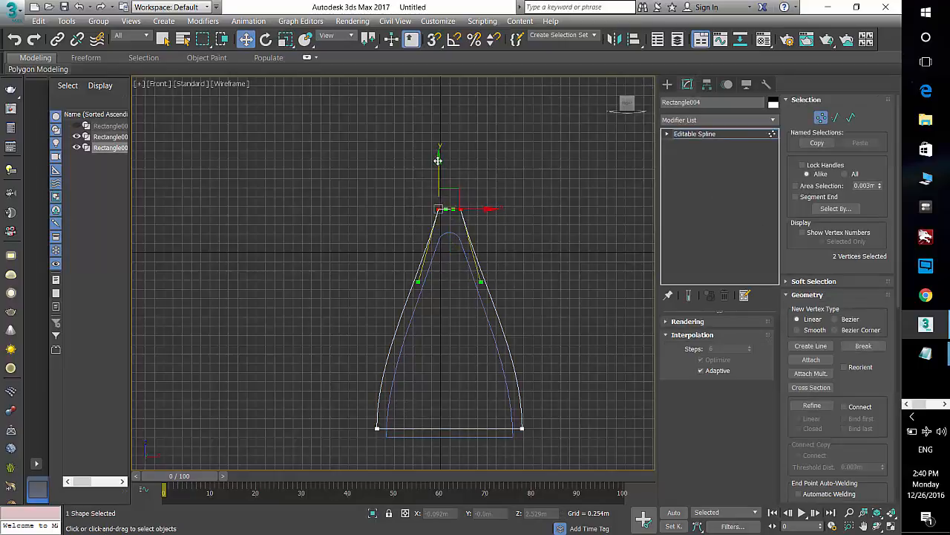
{"action": "left_click_drag", "start_coordinate": [438, 160], "coordinate": [440, 130]}
{"action": "key", "text": "r"}
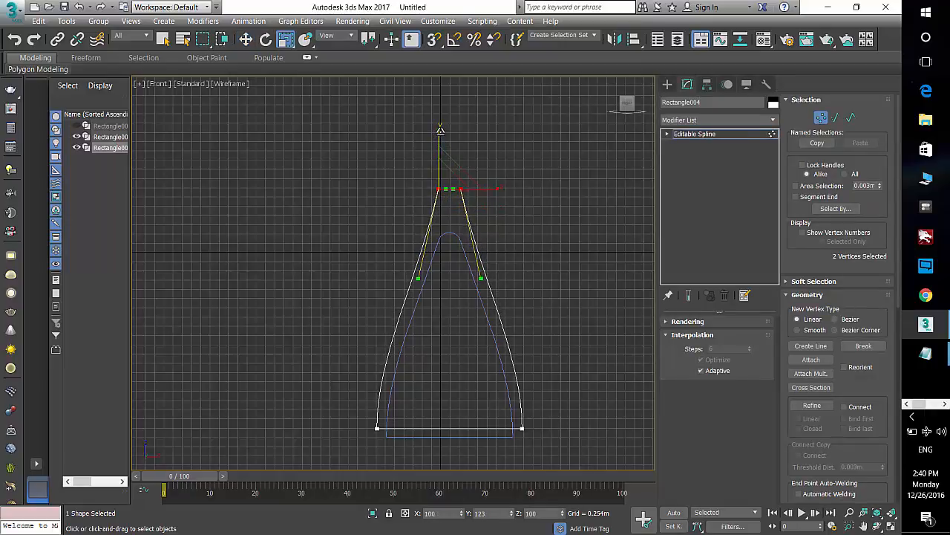
{"action": "left_click", "coordinate": [549, 228]}
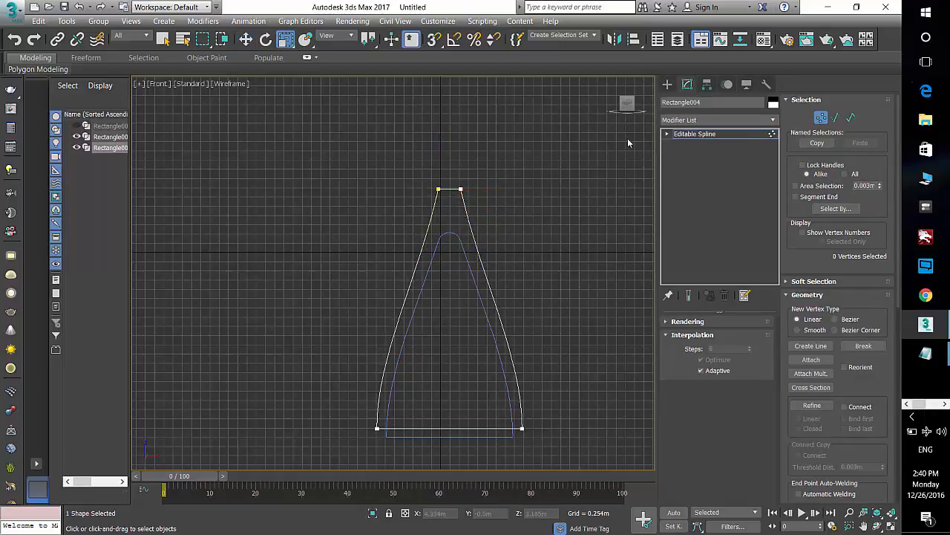
{"action": "left_click", "coordinate": [667, 84]}
Step: Apply an Extrude modifier to the outer shape in the perspective view
{"action": "key", "text": "p"}
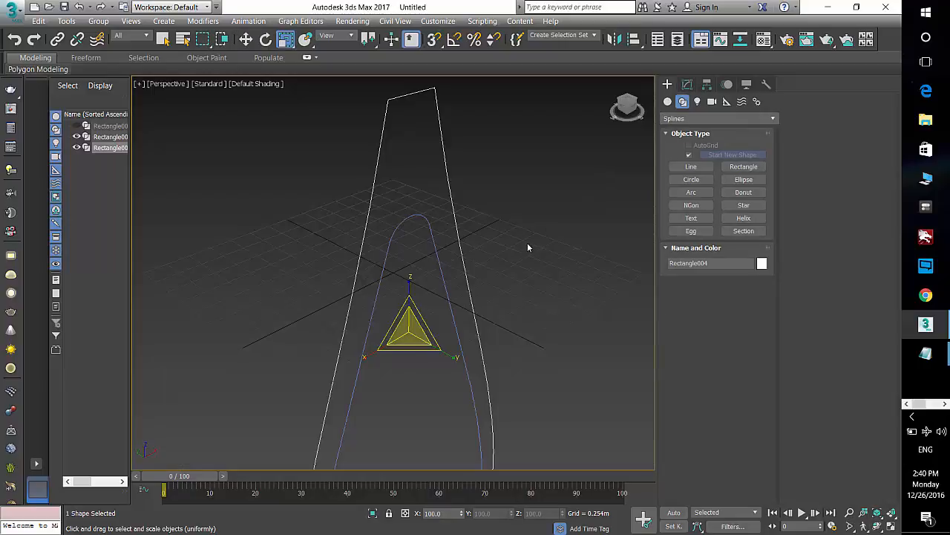
{"action": "key", "text": "alt+z"}
{"action": "middle_click_drag", "start_coordinate": [462, 228], "coordinate": [482, 284], "text": "ctrl+alt"}
{"action": "left_click", "coordinate": [688, 83]}
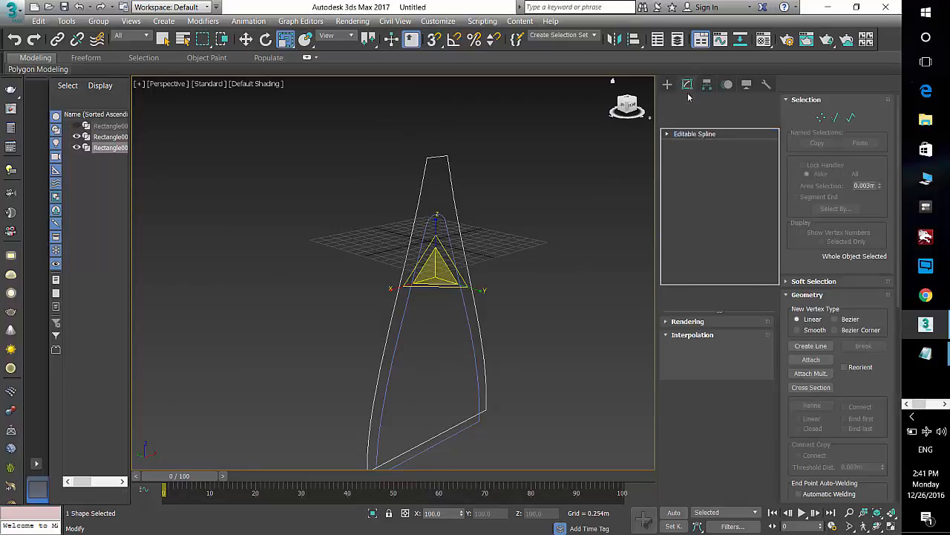
{"action": "left_click", "coordinate": [691, 121]}
{"action": "scroll", "coordinate": [687, 185], "scroll_direction": "down", "scroll_amount": 8}
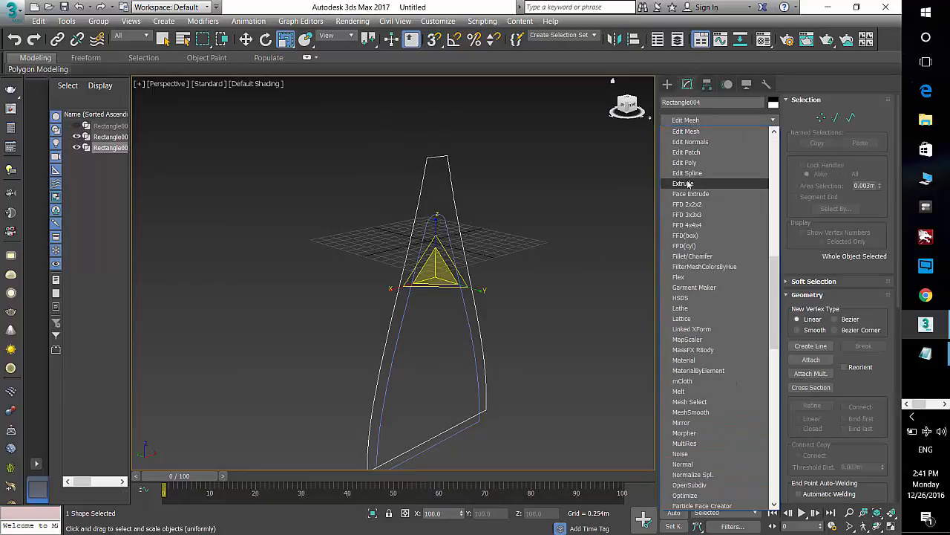
{"action": "left_click", "coordinate": [688, 184]}
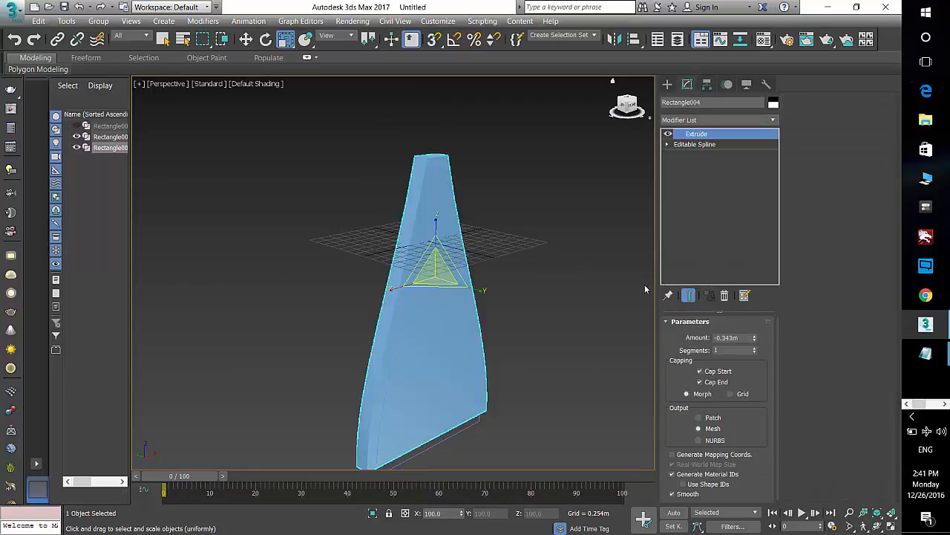
Step: Set the extrusion amount to 0.5 m
{"action": "key", "text": "F4"}
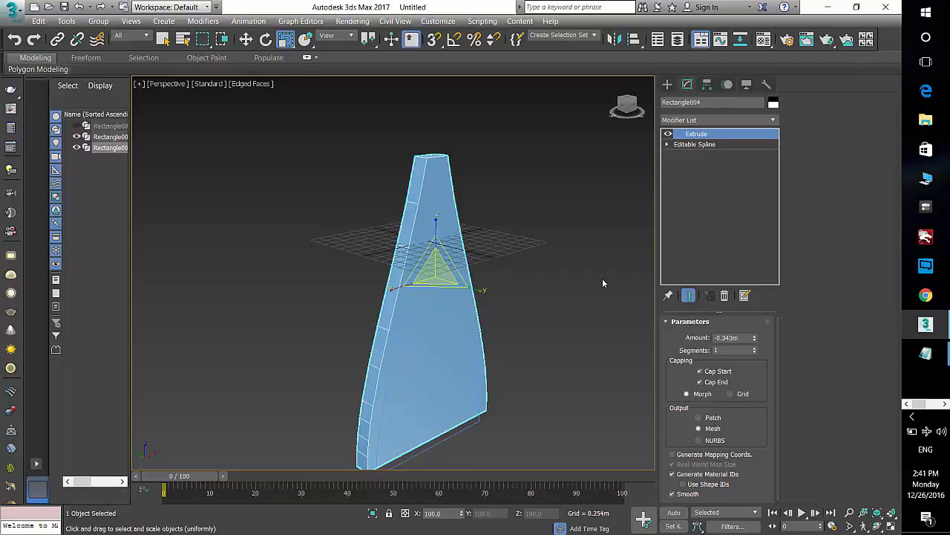
{"action": "mouse_move", "coordinate": [756, 339]}
{"action": "left_mouse_down"}
{"action": "mouse_move", "coordinate": [750, 288]}
{"action": "mouse_move", "coordinate": [743, 339]}
{"action": "left_mouse_up"}
{"action": "key", "text": "F3"}
{"action": "double_click", "coordinate": [742, 339]}
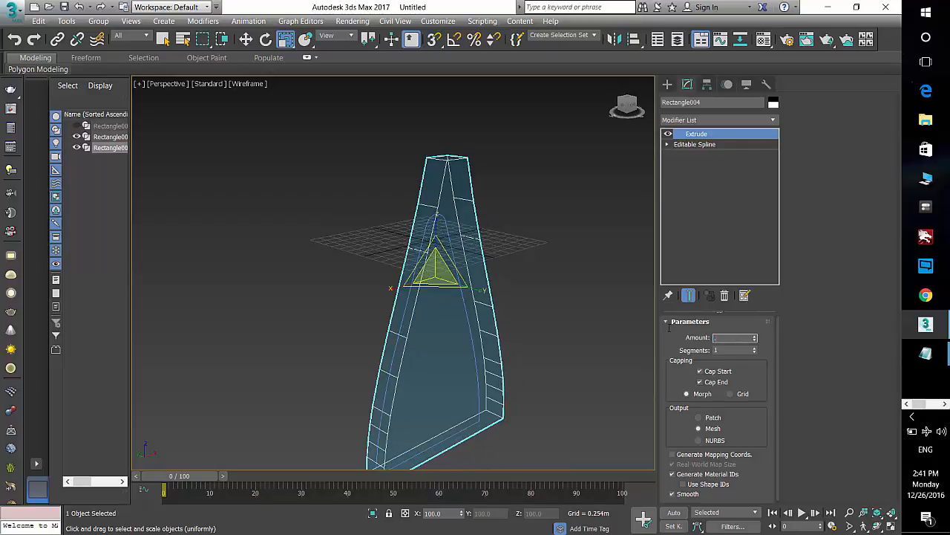
{"action": "type", "text": "0.5"}
{"action": "key", "text": "Return"}
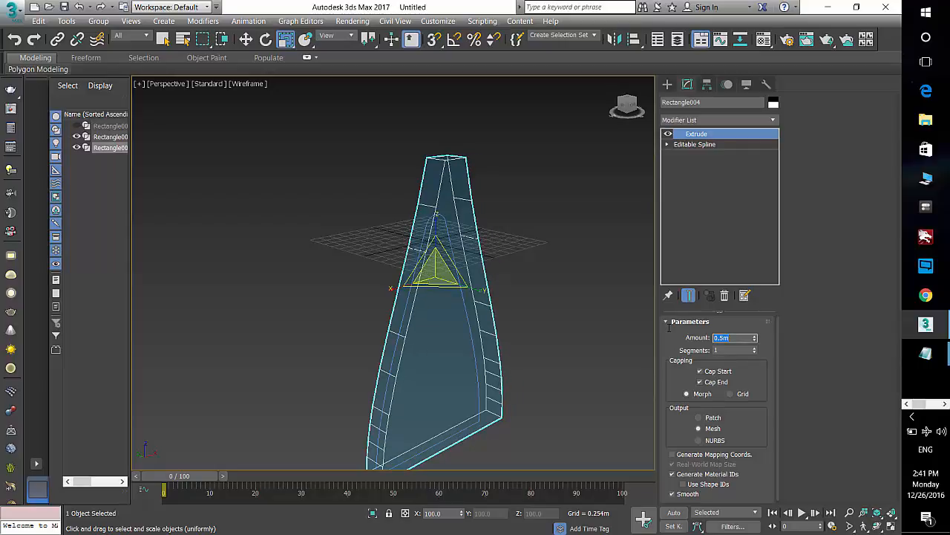
Step: Select the inner rounded shape and, with midpoint snap, draw a vertical line from its tip down to its base midpoint
{"action": "left_click", "coordinate": [579, 253]}
{"action": "left_click", "coordinate": [450, 256]}
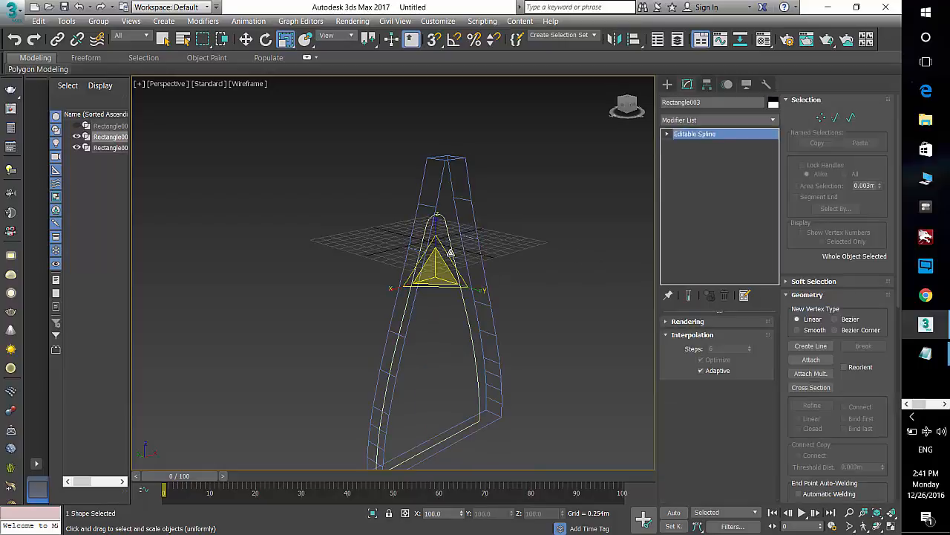
{"action": "key", "text": "f"}
{"action": "key", "text": "z"}
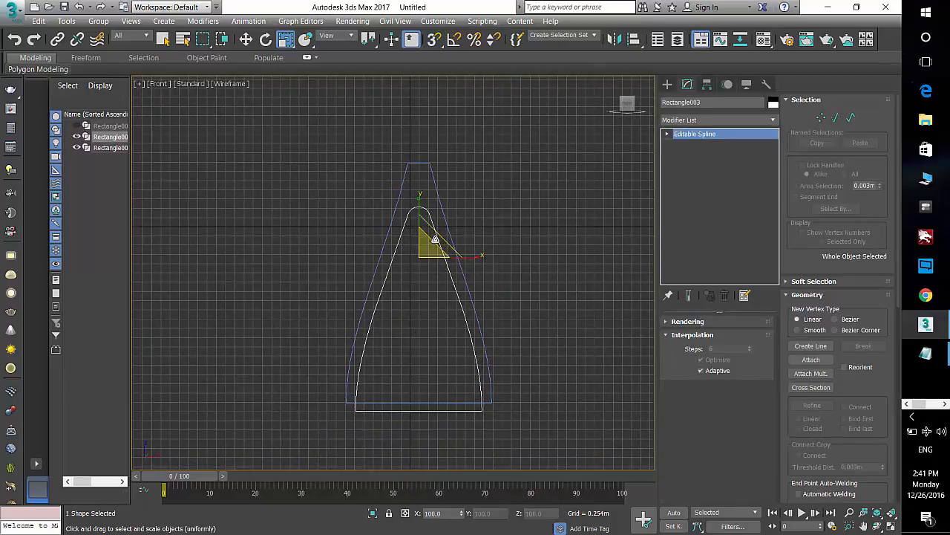
{"action": "scroll", "coordinate": [423, 216], "scroll_direction": "up", "scroll_amount": 2}
{"action": "scroll", "coordinate": [416, 218], "scroll_direction": "down", "scroll_amount": 2}
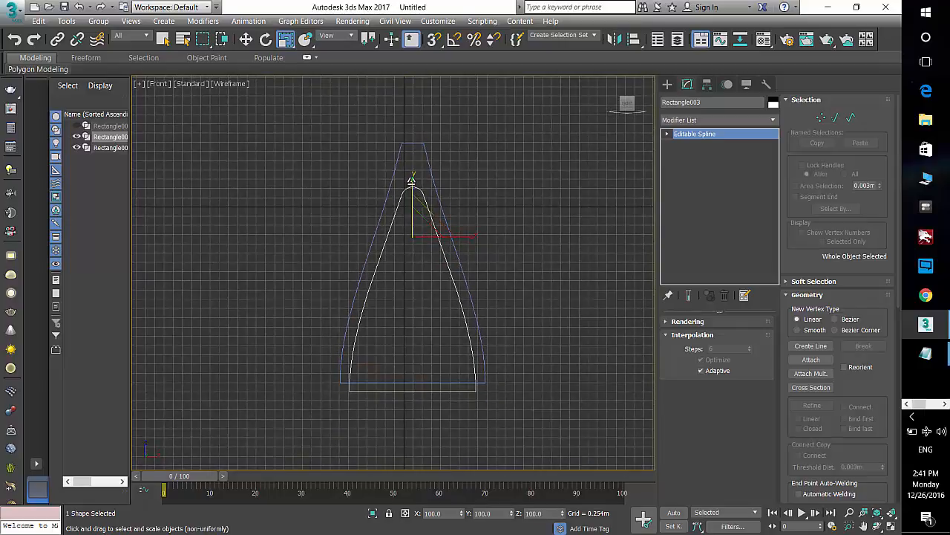
{"action": "left_click", "coordinate": [811, 347]}
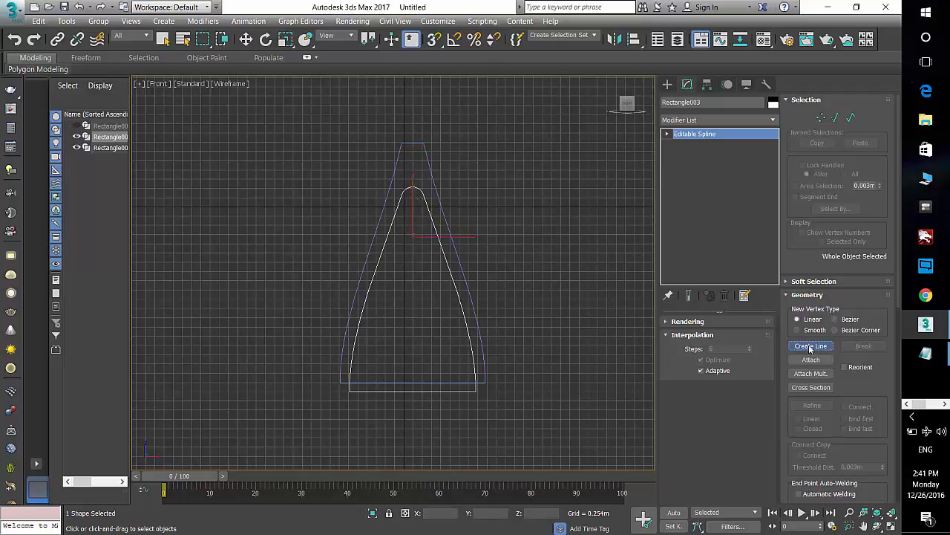
{"action": "right_click", "coordinate": [434, 39]}
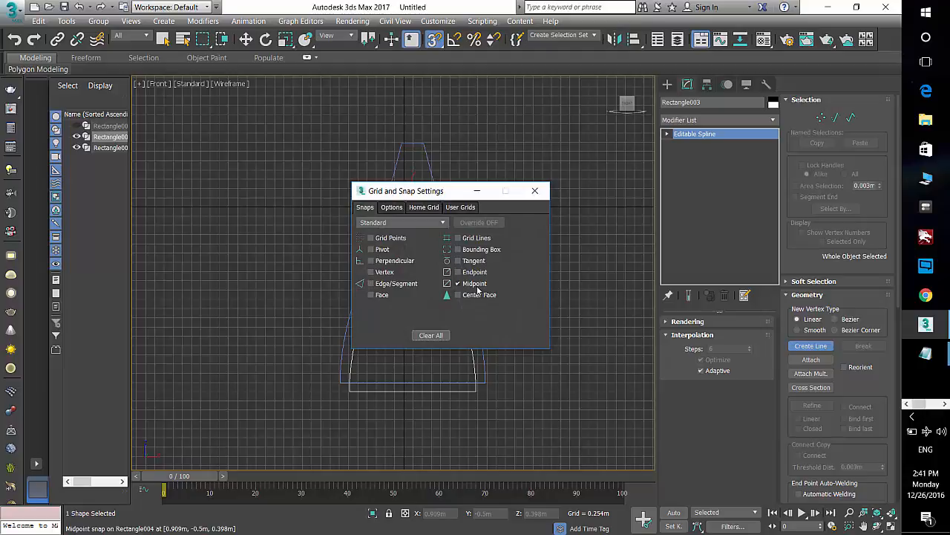
{"action": "left_click", "coordinate": [534, 191]}
{"action": "left_click", "coordinate": [413, 188]}
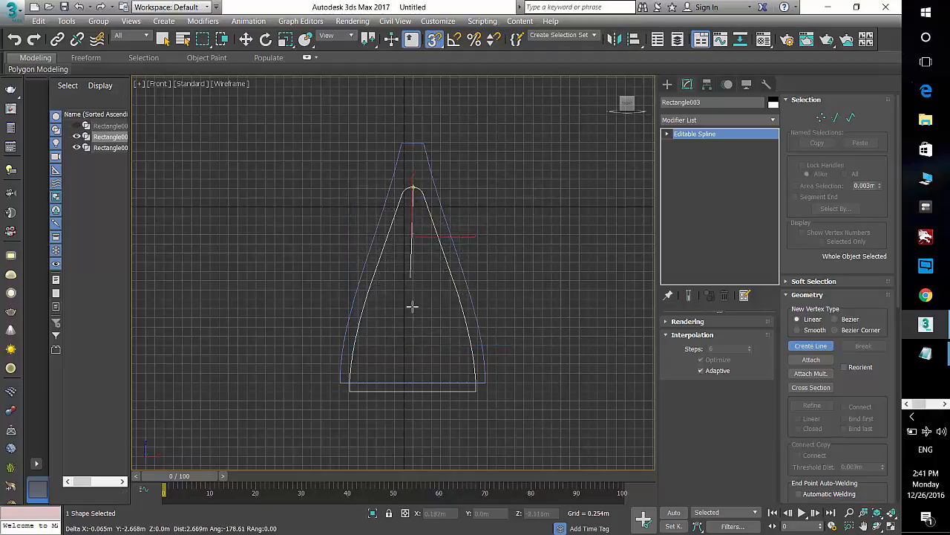
{"action": "left_click", "coordinate": [413, 388]}
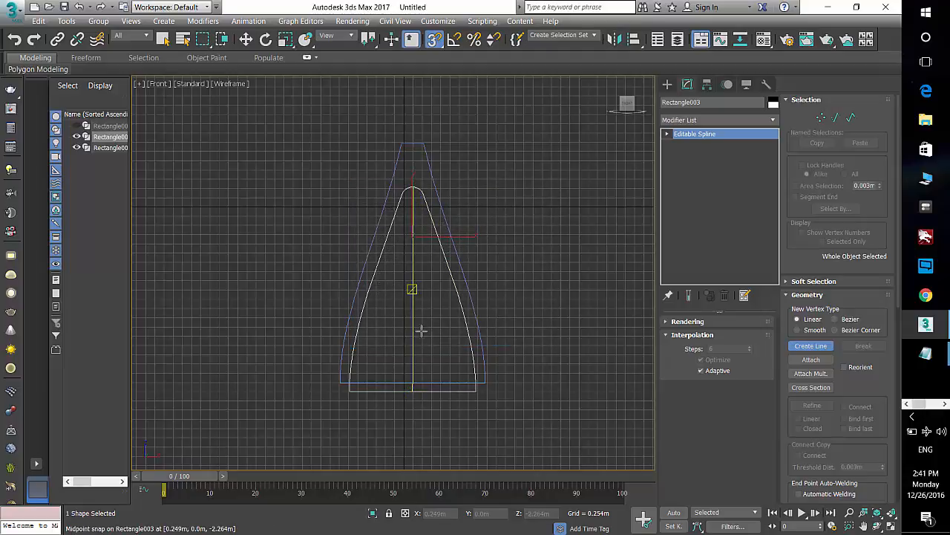
{"action": "right_click", "coordinate": [420, 275]}
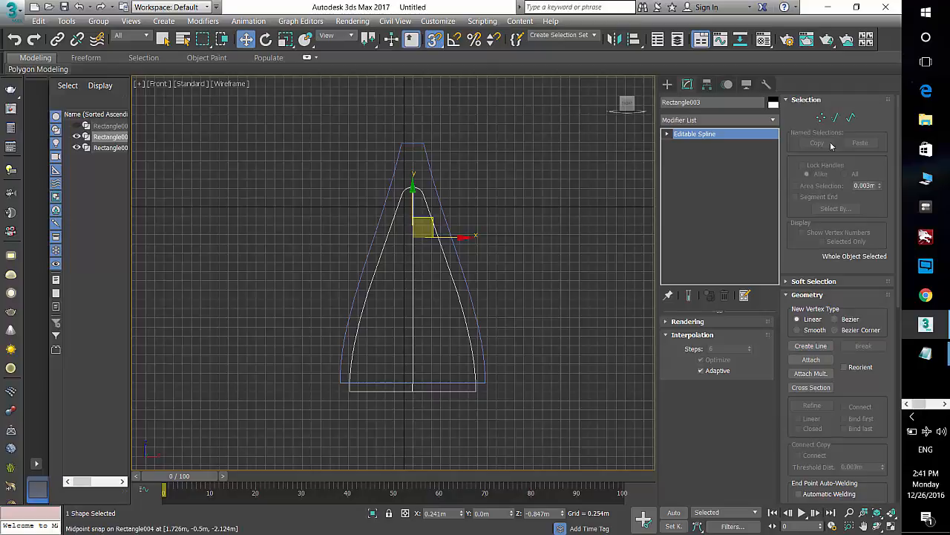
Step: Trim away the left half of the inner shape against the vertical line using Trim at spline level
{"action": "left_click", "coordinate": [851, 119]}
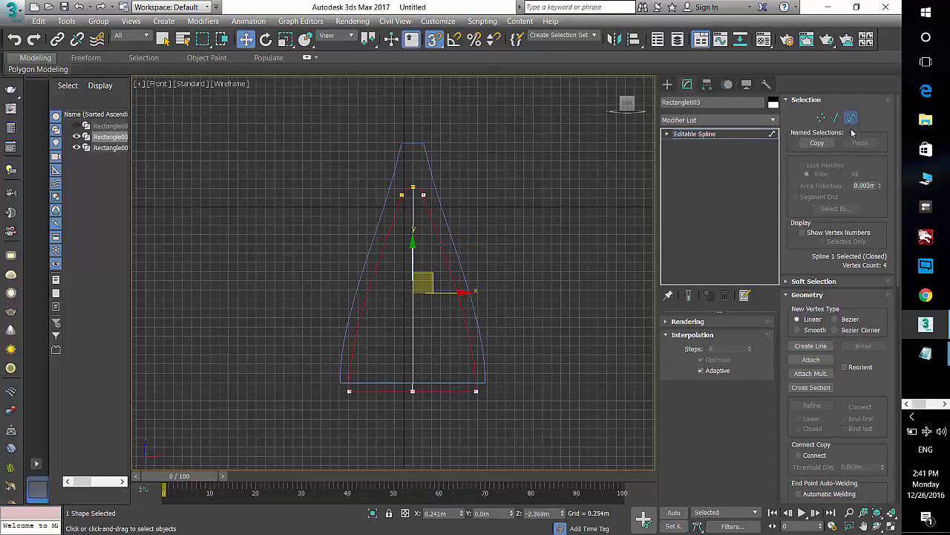
{"action": "scroll", "coordinate": [882, 401], "scroll_direction": "down", "scroll_amount": 5}
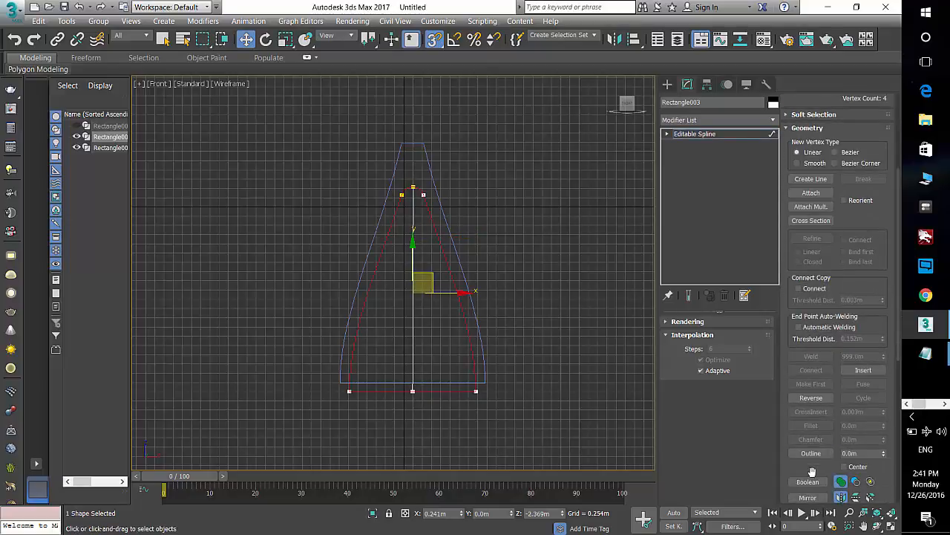
{"action": "scroll", "coordinate": [812, 472], "scroll_direction": "down", "scroll_amount": 2}
{"action": "left_click", "coordinate": [811, 480]}
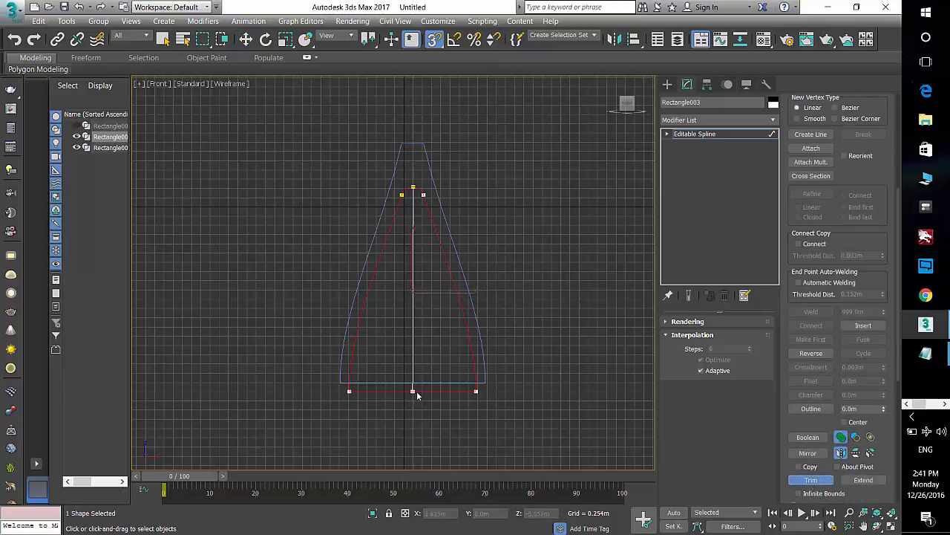
{"action": "left_click", "coordinate": [359, 392]}
{"action": "right_click", "coordinate": [376, 247]}
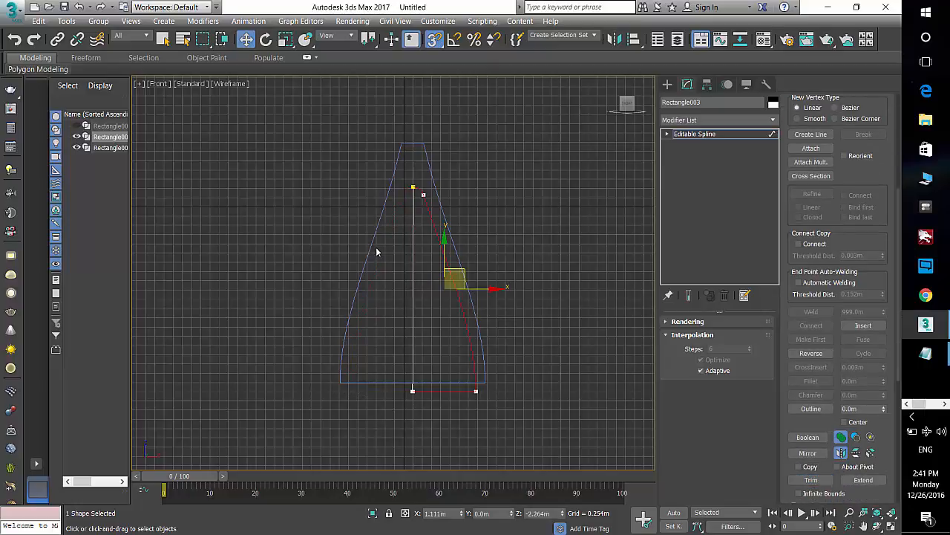
Step: Weld the two coincident vertices at the top of the half profile
{"action": "key", "text": "1"}
{"action": "left_click", "coordinate": [414, 189]}
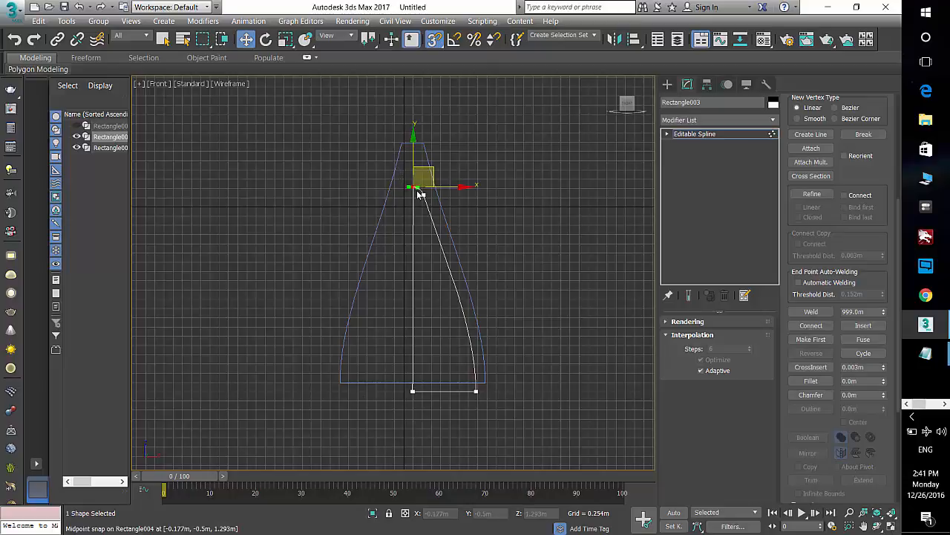
{"action": "scroll", "coordinate": [375, 204], "scroll_direction": "up", "scroll_amount": 5}
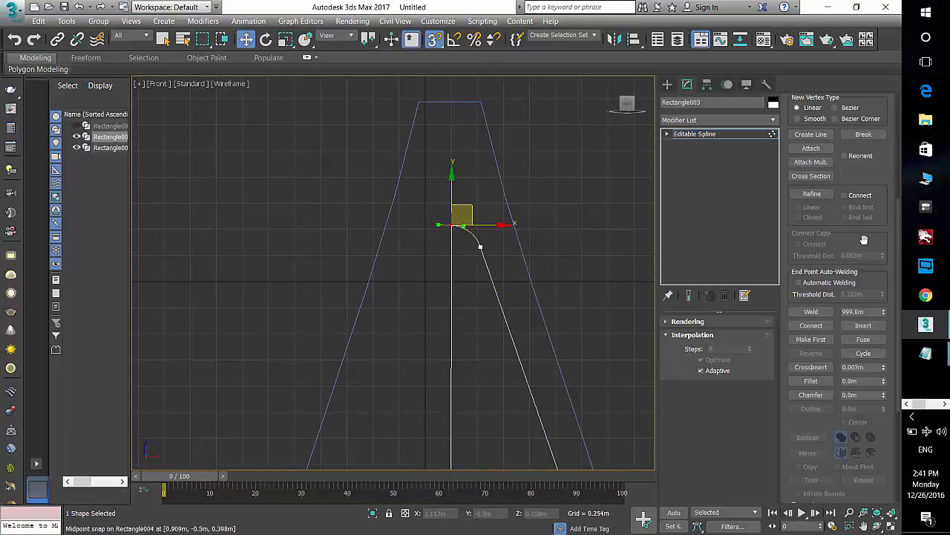
{"action": "scroll", "coordinate": [883, 264], "scroll_direction": "up", "scroll_amount": 5}
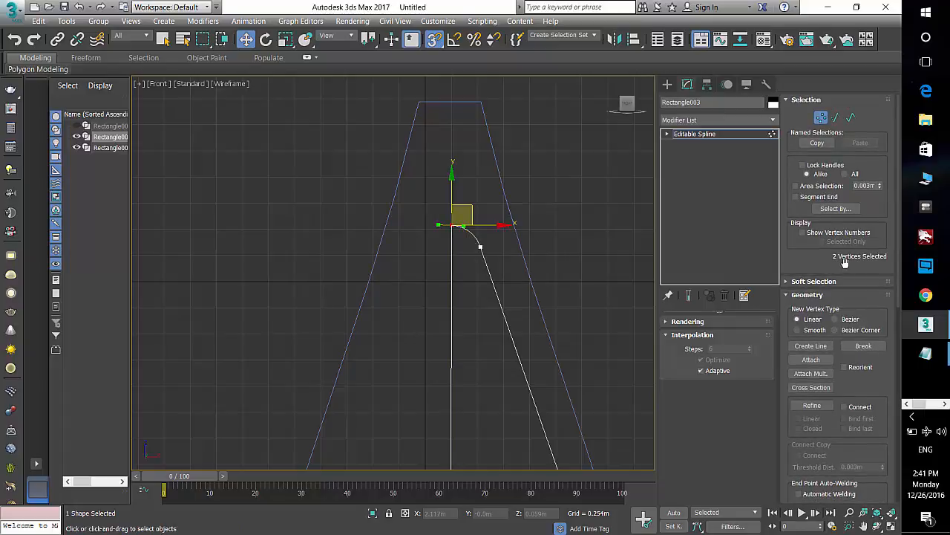
{"action": "key", "text": "s"}
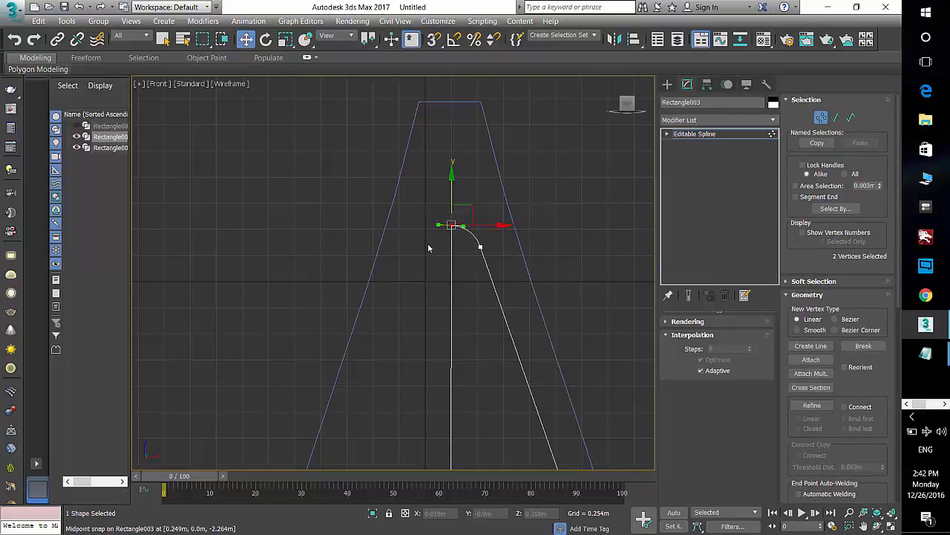
{"action": "left_click", "coordinate": [429, 243]}
{"action": "left_click", "coordinate": [451, 225]}
{"action": "left_click_drag", "start_coordinate": [467, 205], "coordinate": [438, 206]}
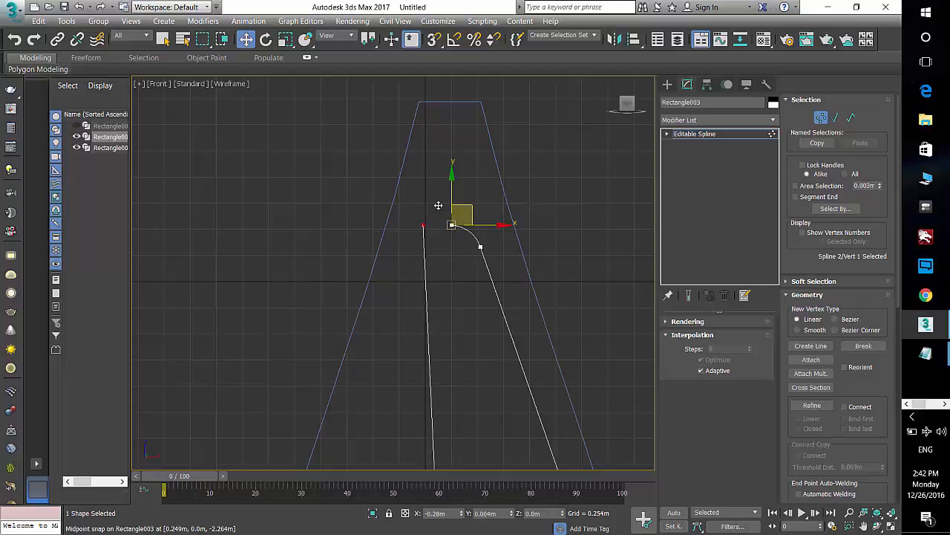
{"action": "key", "text": "ctrl+z"}
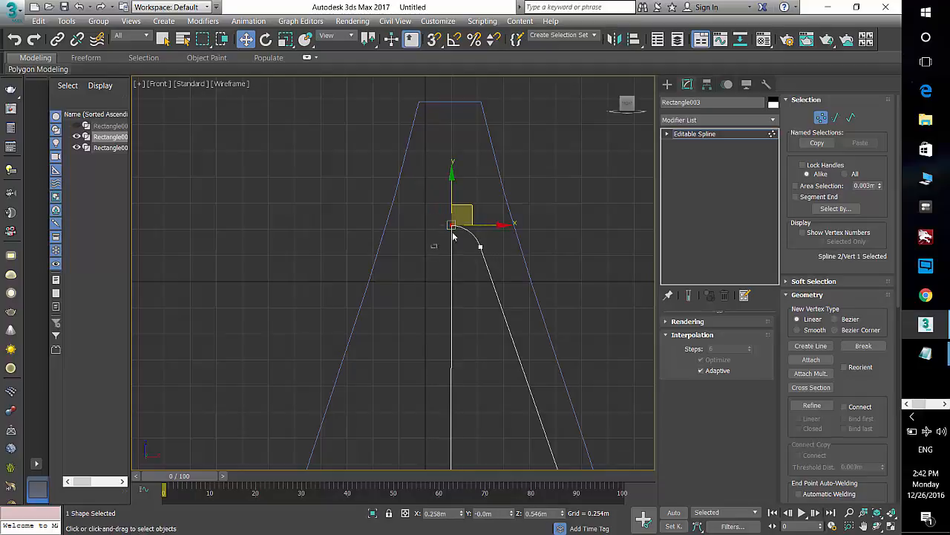
{"action": "left_click_drag", "start_coordinate": [453, 235], "coordinate": [466, 217]}
{"action": "left_click_drag", "start_coordinate": [872, 393], "coordinate": [877, 349]}
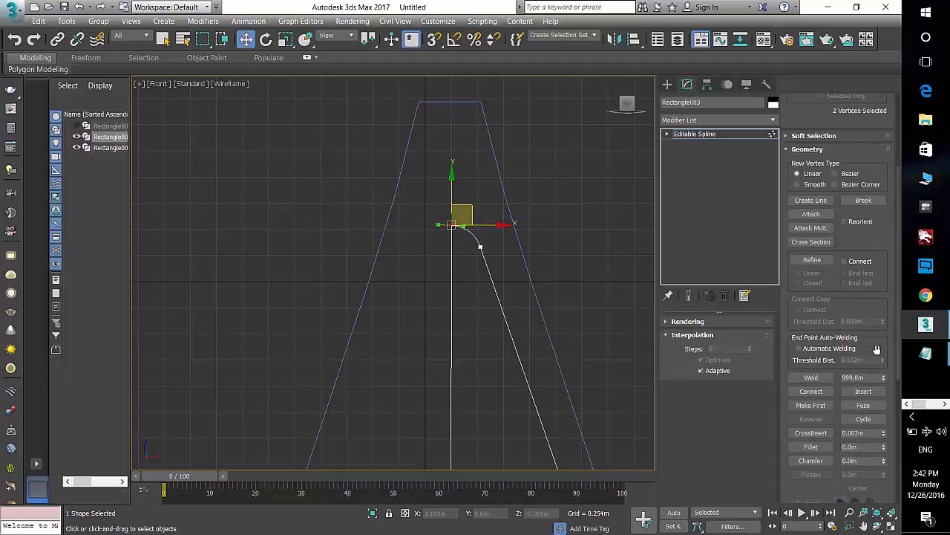
{"action": "left_click", "coordinate": [811, 377]}
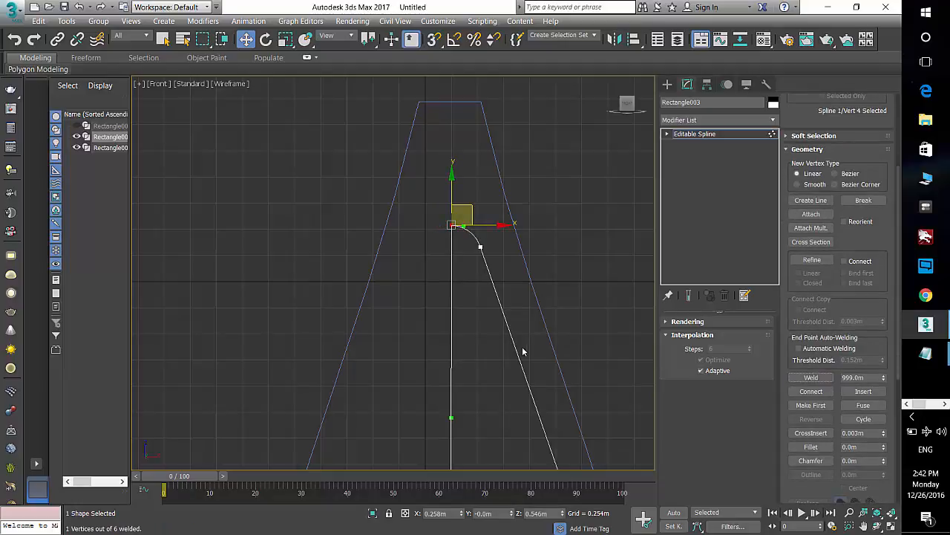
Step: Weld the two coincident vertices at the bottom of the half profile
{"action": "middle_click_drag", "start_coordinate": [493, 374], "coordinate": [473, 265]}
{"action": "scroll", "coordinate": [475, 265], "scroll_direction": "down", "scroll_amount": 3}
{"action": "middle_click_drag", "start_coordinate": [488, 371], "coordinate": [476, 272]}
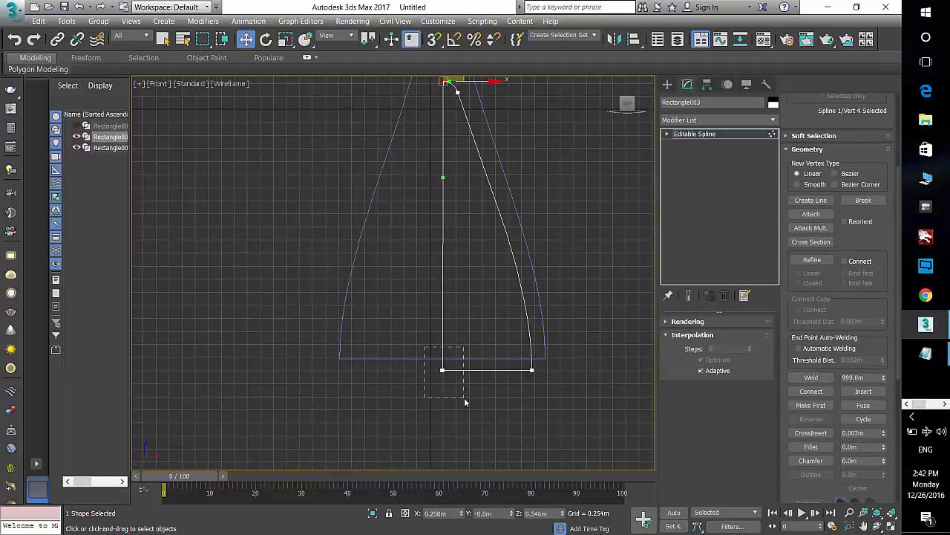
{"action": "left_click_drag", "start_coordinate": [465, 402], "coordinate": [464, 401]}
{"action": "left_click", "coordinate": [811, 377]}
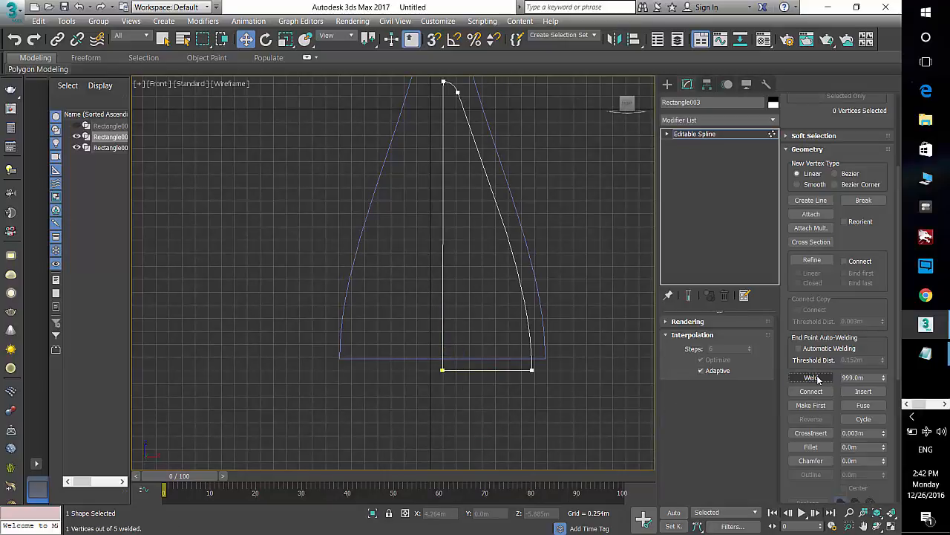
Step: Apply a Lathe modifier to the half profile and view the result shaded in perspective
{"action": "middle_click_drag", "start_coordinate": [477, 273], "coordinate": [476, 313]}
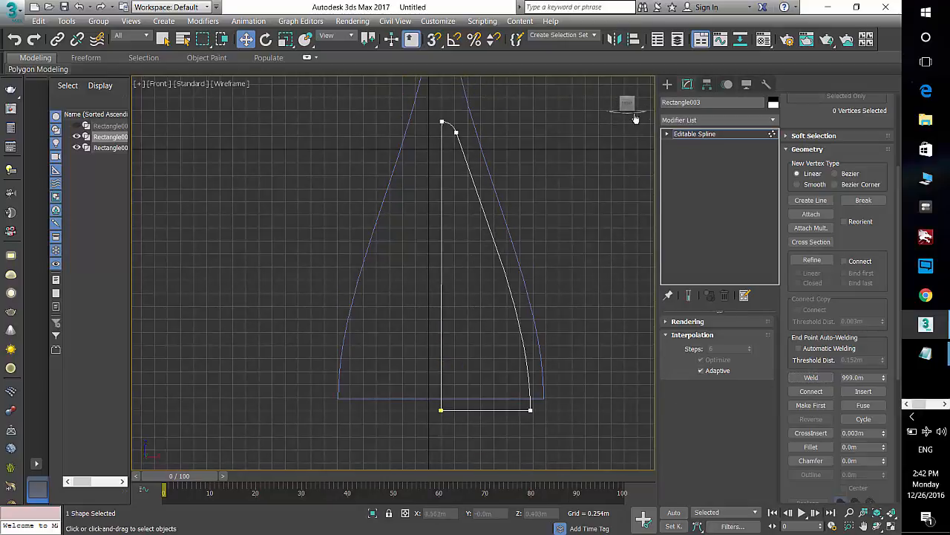
{"action": "left_click", "coordinate": [687, 120]}
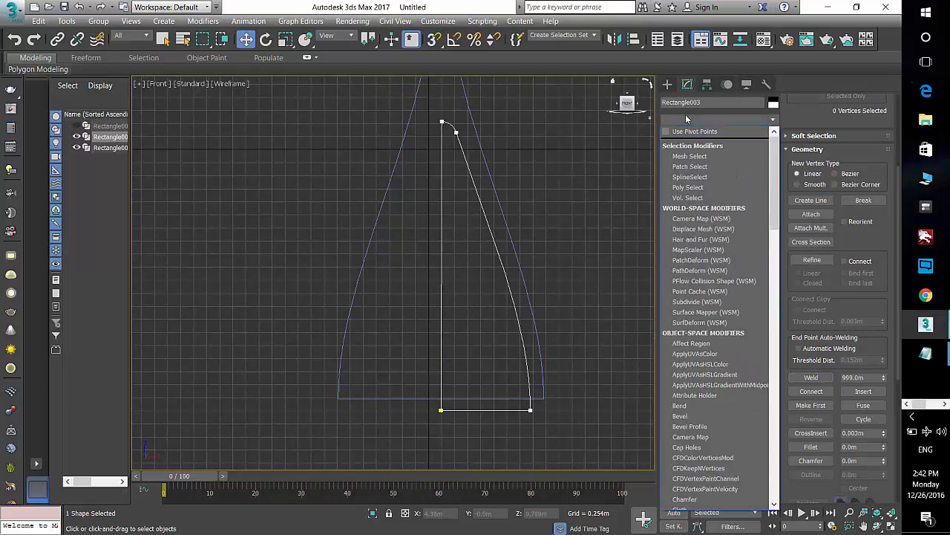
{"action": "key", "text": "l"}
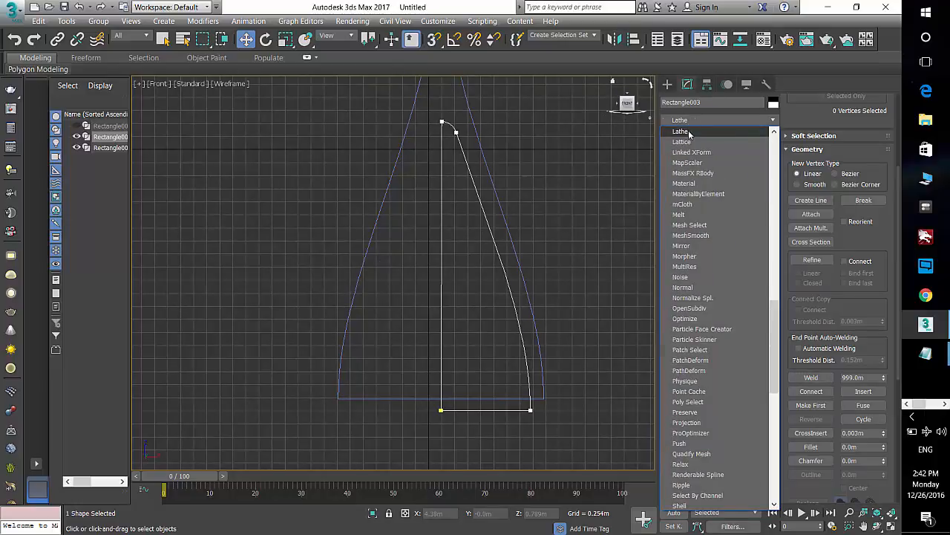
{"action": "left_click", "coordinate": [681, 131]}
{"action": "key", "text": "p"}
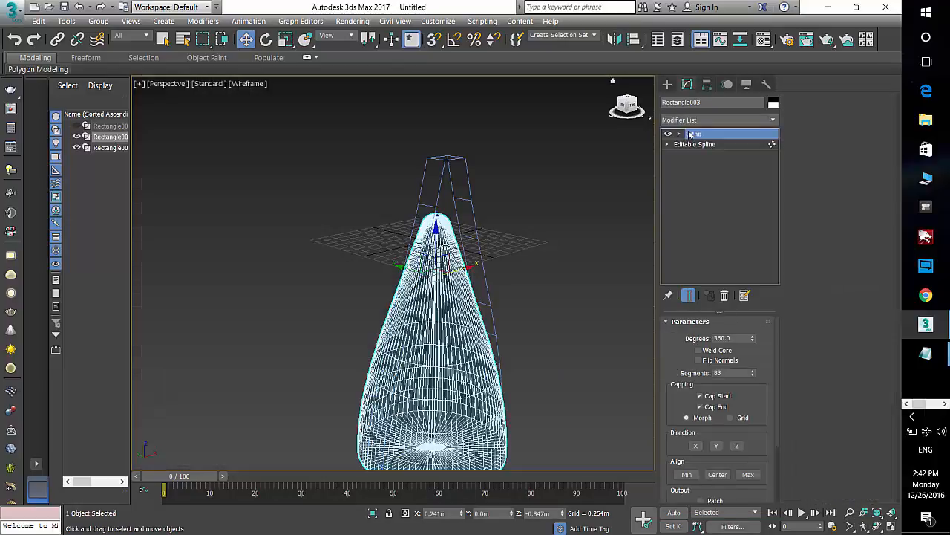
{"action": "scroll", "coordinate": [594, 286], "scroll_direction": "down", "scroll_amount": 4}
{"action": "mouse_move", "coordinate": [571, 357]}
{"action": "middle_mouse_down", "text": "alt"}
{"action": "mouse_move", "coordinate": [642, 350]}
{"action": "mouse_move", "coordinate": [567, 354]}
{"action": "mouse_move", "coordinate": [622, 332]}
{"action": "middle_mouse_up", "text": "alt"}
{"action": "key", "text": "F3"}
{"action": "scroll", "coordinate": [476, 283], "scroll_direction": "up", "scroll_amount": 5}
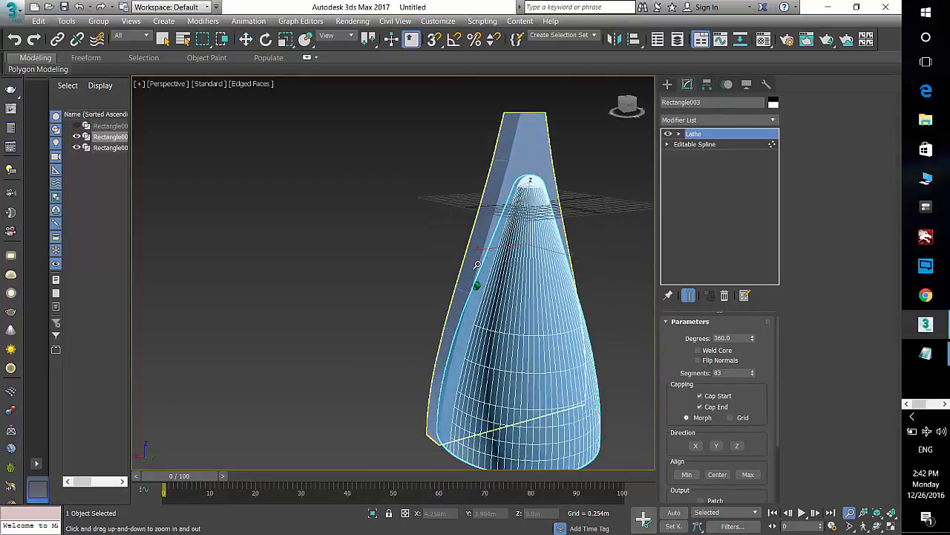
Step: Select the extruded outer shape and start a Boolean compound object from it, ready to add operands
{"action": "left_click", "coordinate": [526, 180]}
{"action": "left_click", "coordinate": [518, 177]}
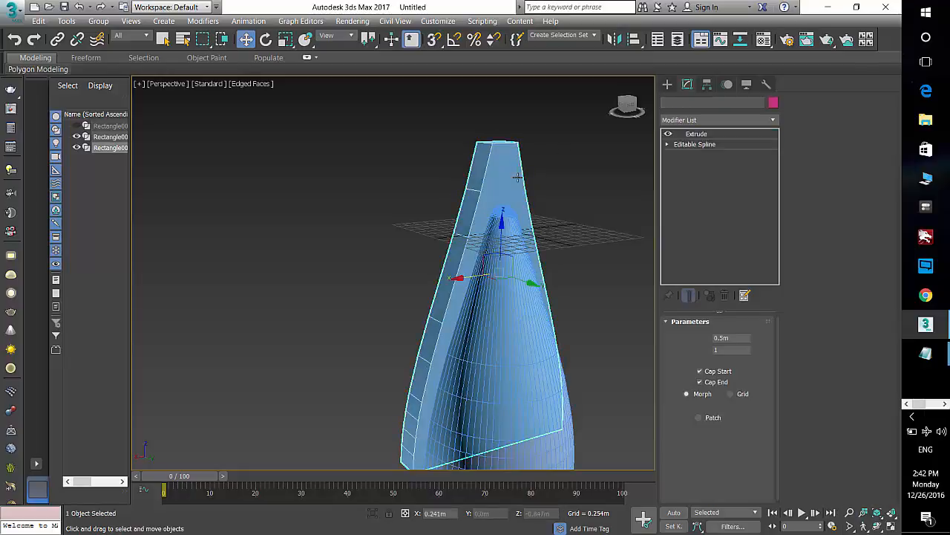
{"action": "left_click", "coordinate": [554, 181]}
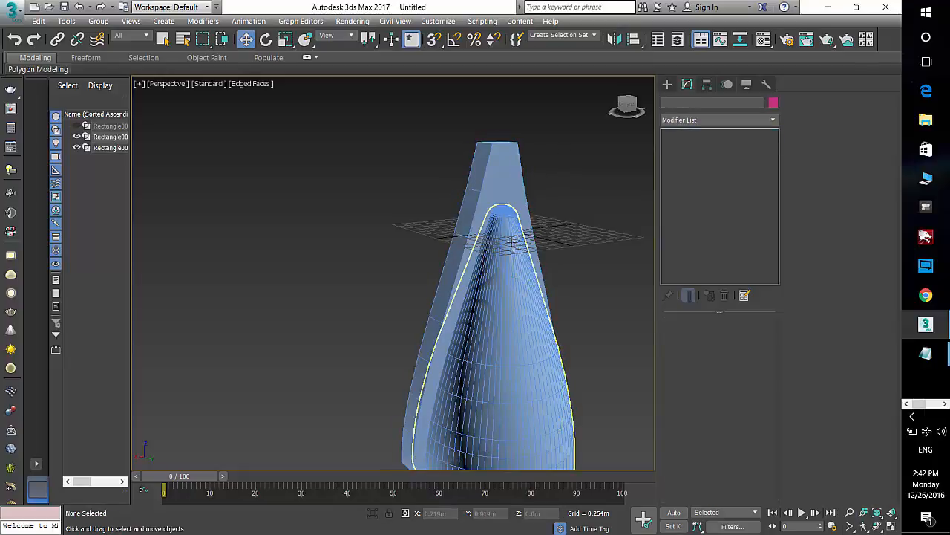
{"action": "left_click", "coordinate": [510, 242]}
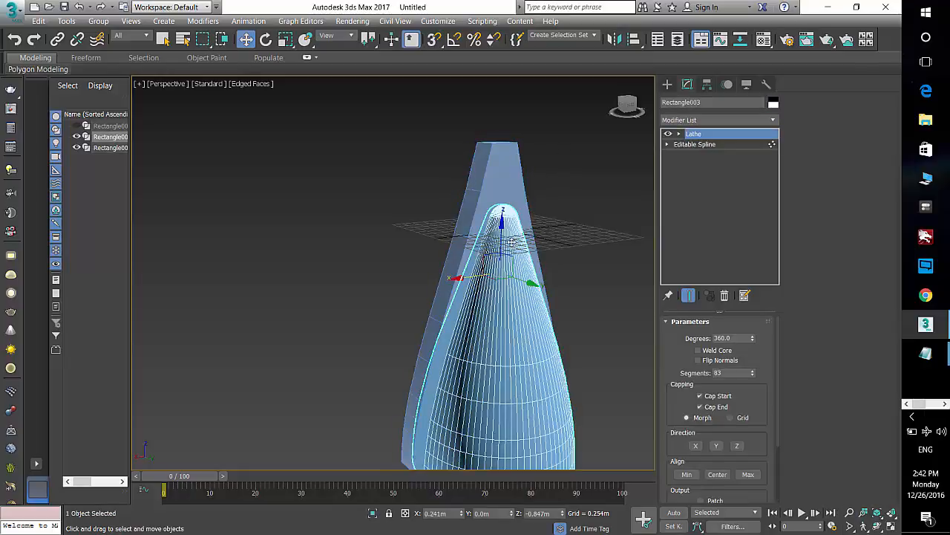
{"action": "left_click", "coordinate": [552, 196]}
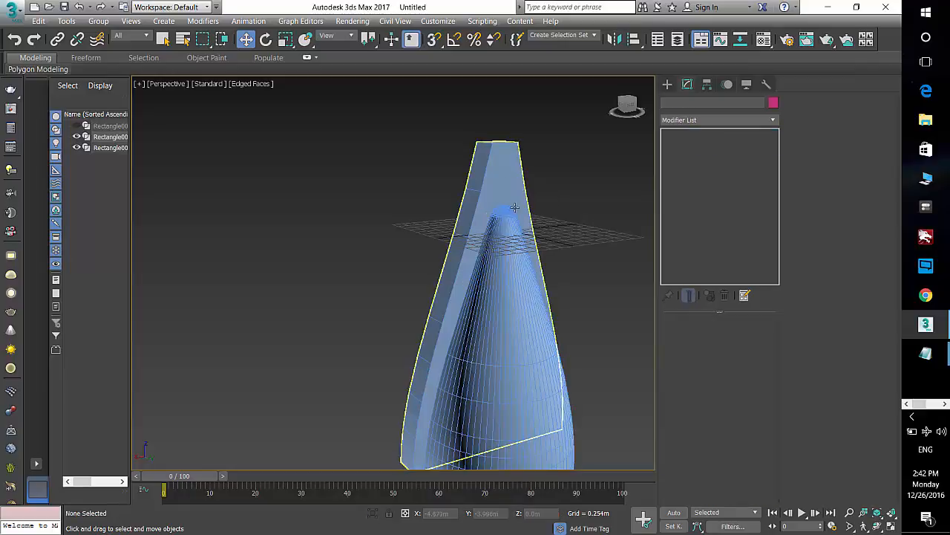
{"action": "left_click", "coordinate": [519, 184]}
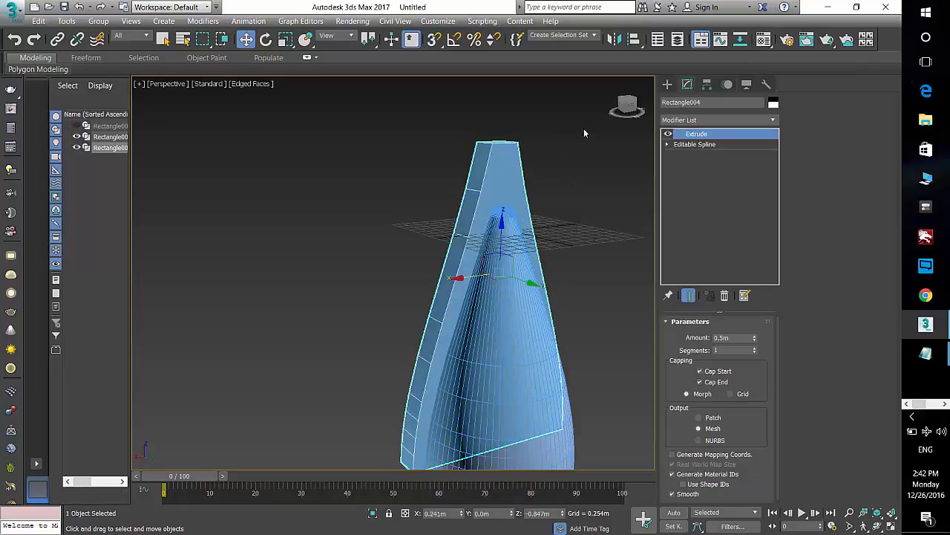
{"action": "left_click", "coordinate": [667, 84]}
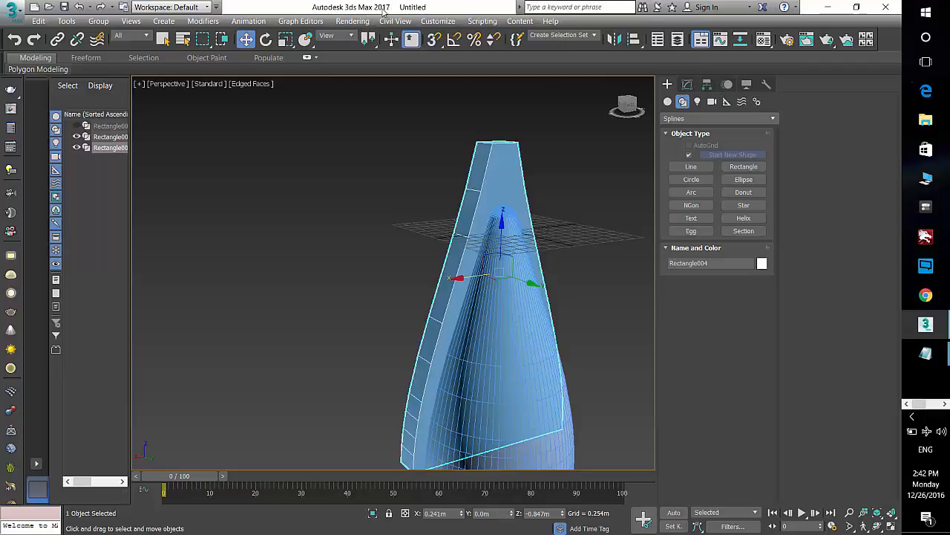
{"action": "left_click", "coordinate": [668, 102]}
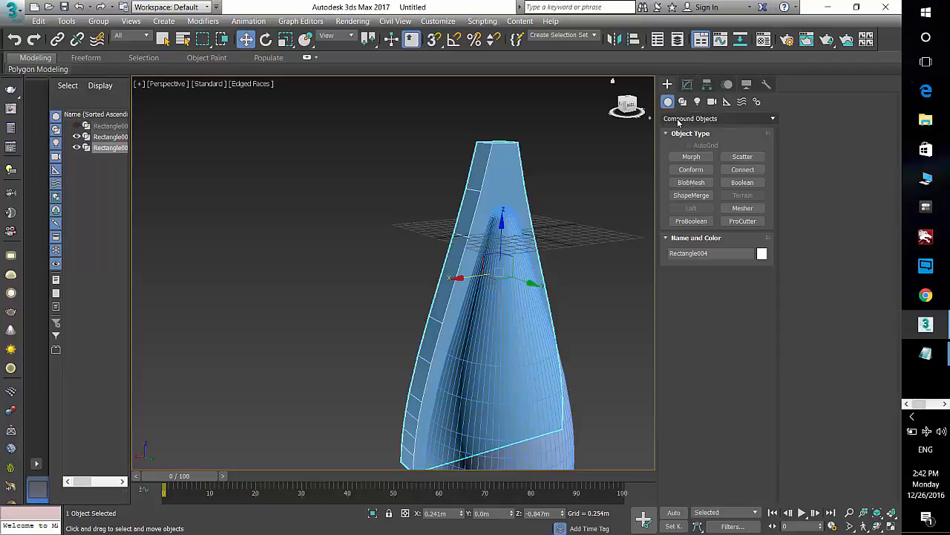
{"action": "left_click", "coordinate": [731, 186]}
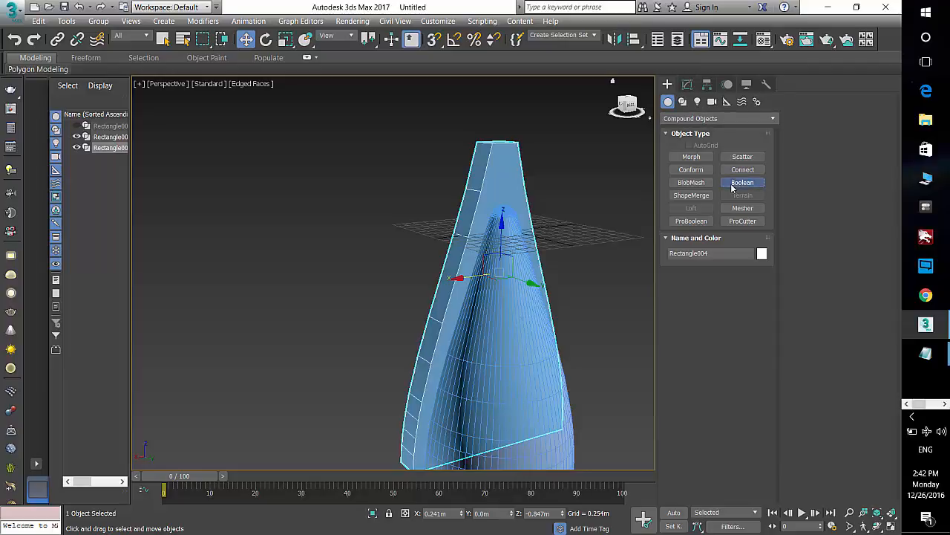
{"action": "left_click", "coordinate": [732, 288]}
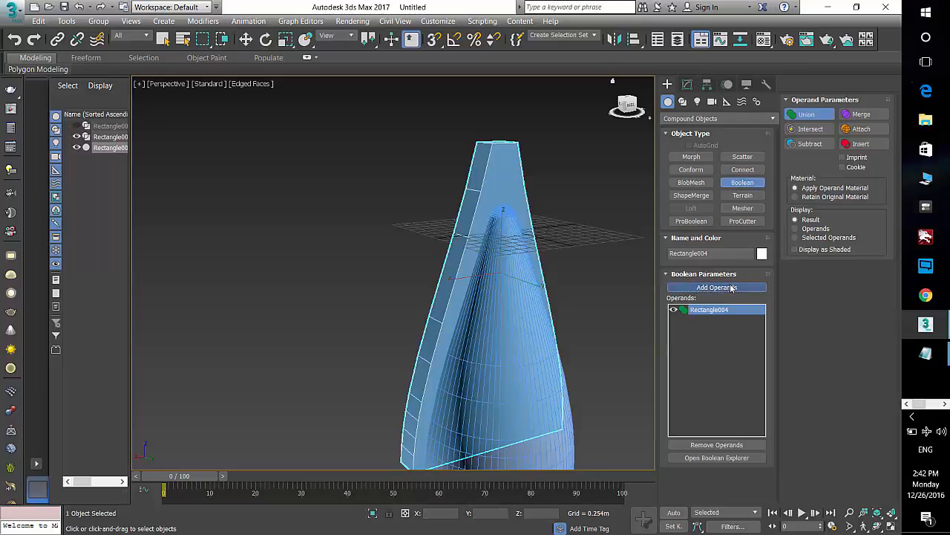
Step: Add the lathed inner shape as a Boolean operand and set its operation to Subtract
{"action": "left_click", "coordinate": [506, 268]}
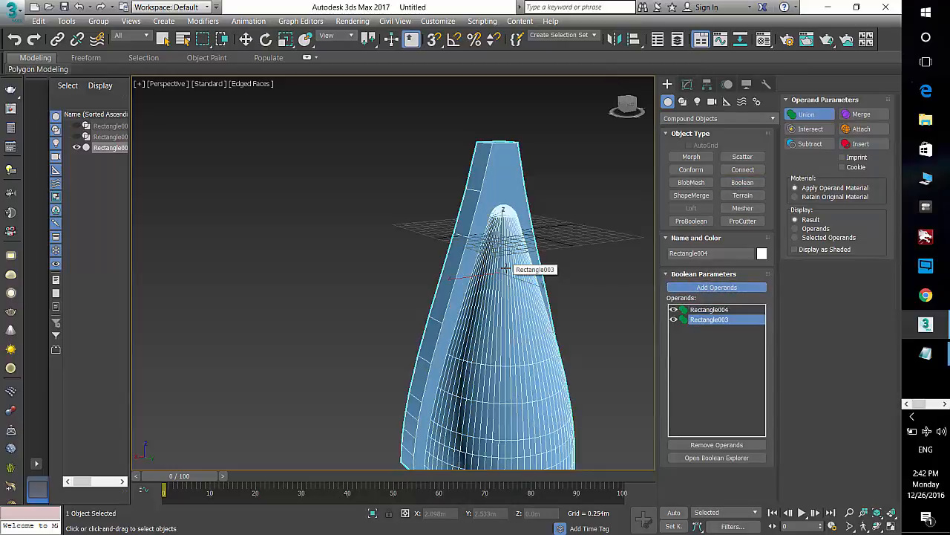
{"action": "left_click", "coordinate": [817, 116]}
{"action": "left_click", "coordinate": [817, 144]}
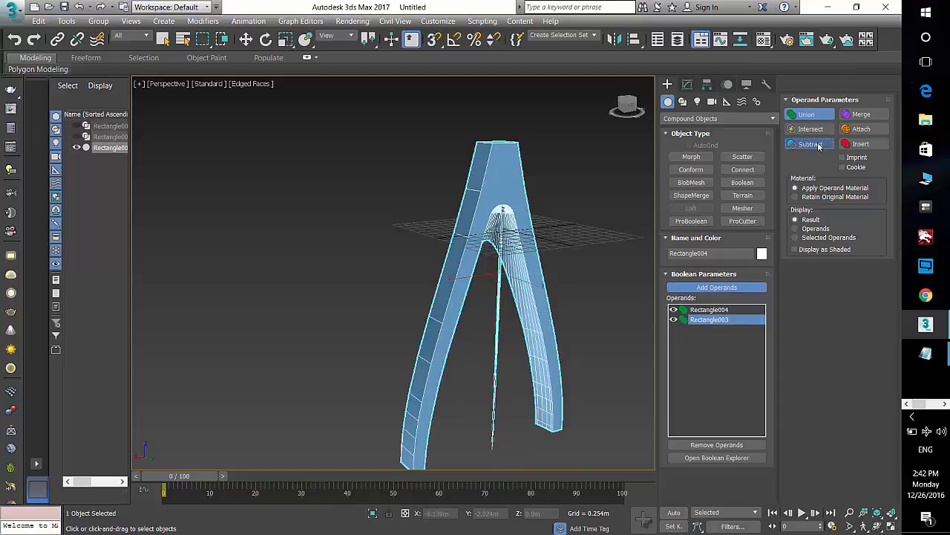
Step: Apply an Edit Poly modifier on top of the Boolean result
{"action": "mouse_move", "coordinate": [553, 323]}
{"action": "middle_mouse_down", "text": "alt"}
{"action": "mouse_move", "coordinate": [508, 320]}
{"action": "mouse_move", "coordinate": [567, 313]}
{"action": "mouse_move", "coordinate": [545, 316]}
{"action": "middle_mouse_up", "text": "alt"}
{"action": "key", "text": "alt+z"}
{"action": "left_click_drag", "start_coordinate": [489, 288], "coordinate": [494, 272]}
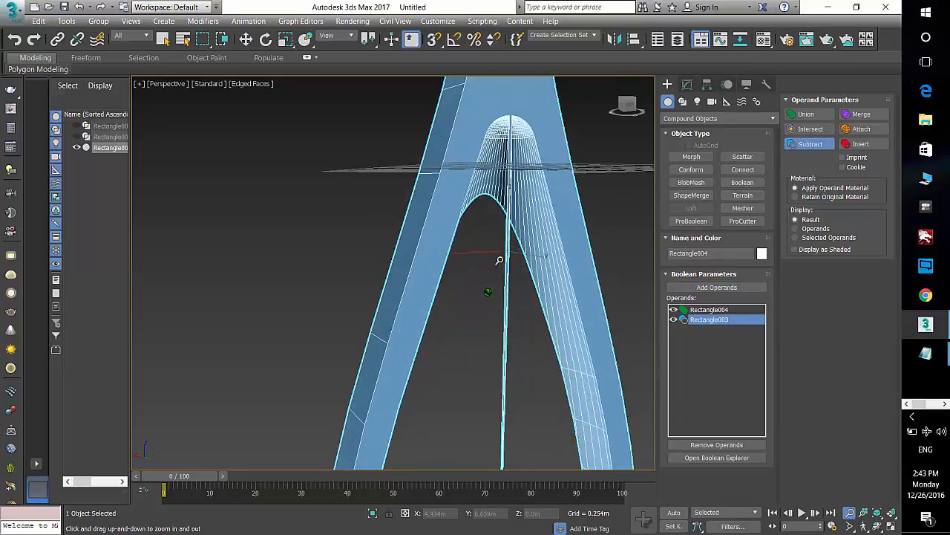
{"action": "key", "text": "Escape"}
{"action": "left_click", "coordinate": [688, 85]}
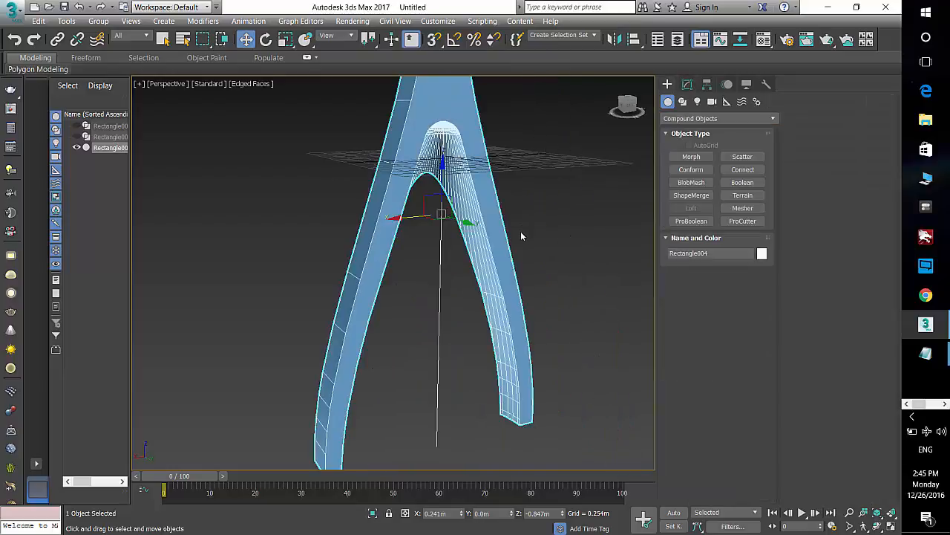
{"action": "scroll", "coordinate": [520, 236], "scroll_direction": "down", "scroll_amount": 4}
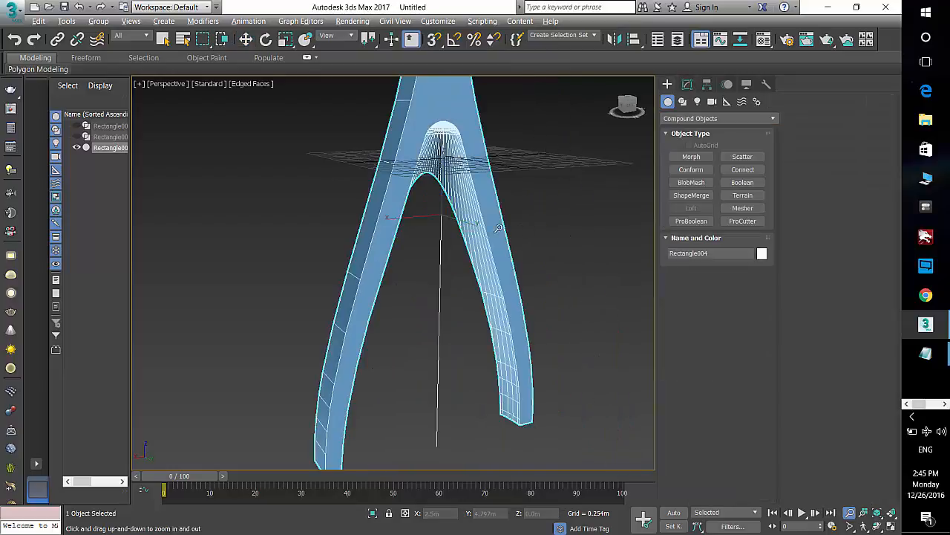
{"action": "middle_click_drag", "start_coordinate": [478, 195], "coordinate": [483, 229]}
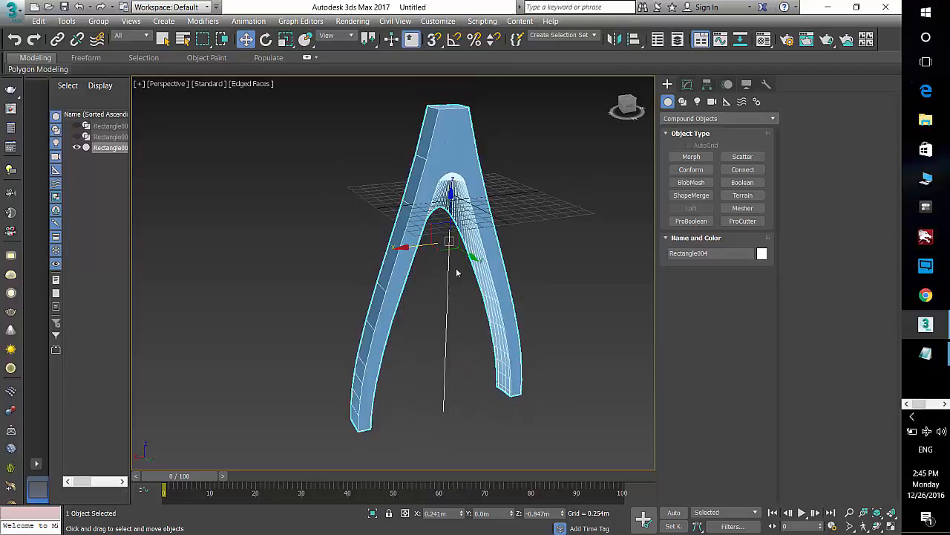
{"action": "left_click", "coordinate": [686, 84]}
{"action": "left_click", "coordinate": [690, 120]}
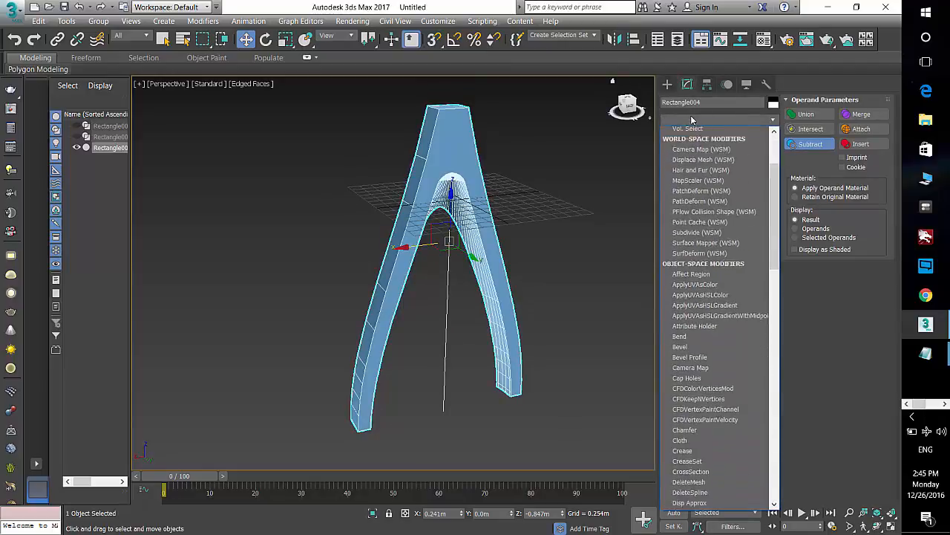
{"action": "scroll", "coordinate": [698, 193], "scroll_direction": "down", "scroll_amount": 5}
{"action": "left_click", "coordinate": [701, 149]}
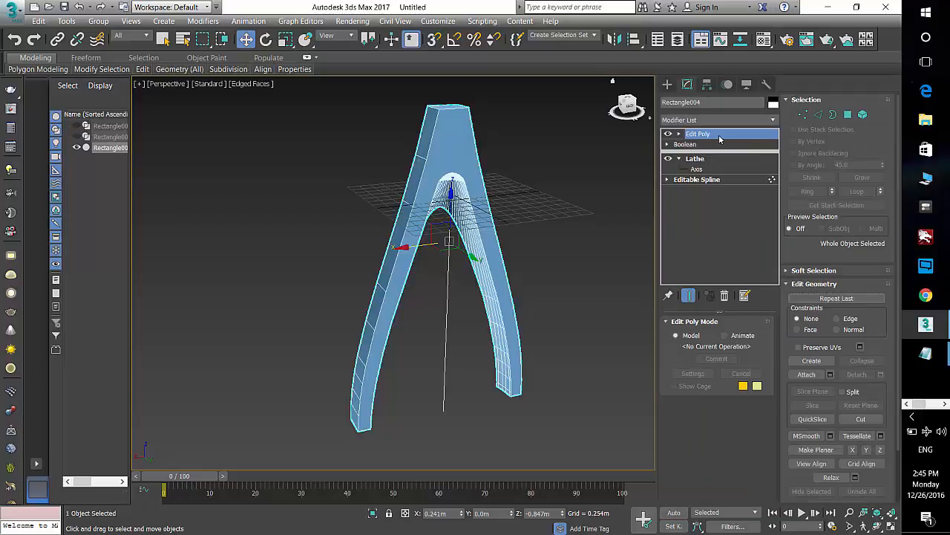
Step: Select the Boolean object's whole element in Edit Poly and scale it to 72% along Y
{"action": "left_click", "coordinate": [803, 115]}
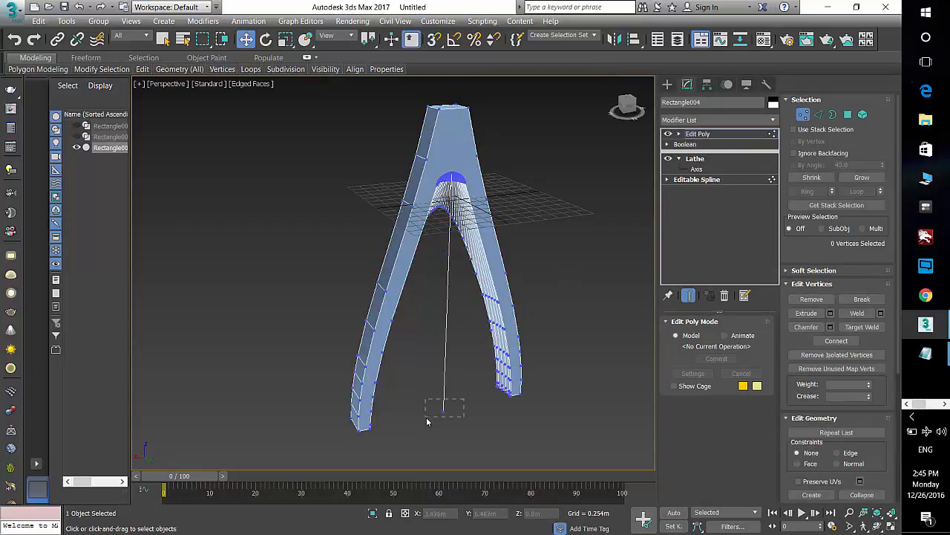
{"action": "left_click_drag", "start_coordinate": [464, 399], "coordinate": [427, 420]}
{"action": "left_click", "coordinate": [446, 415]}
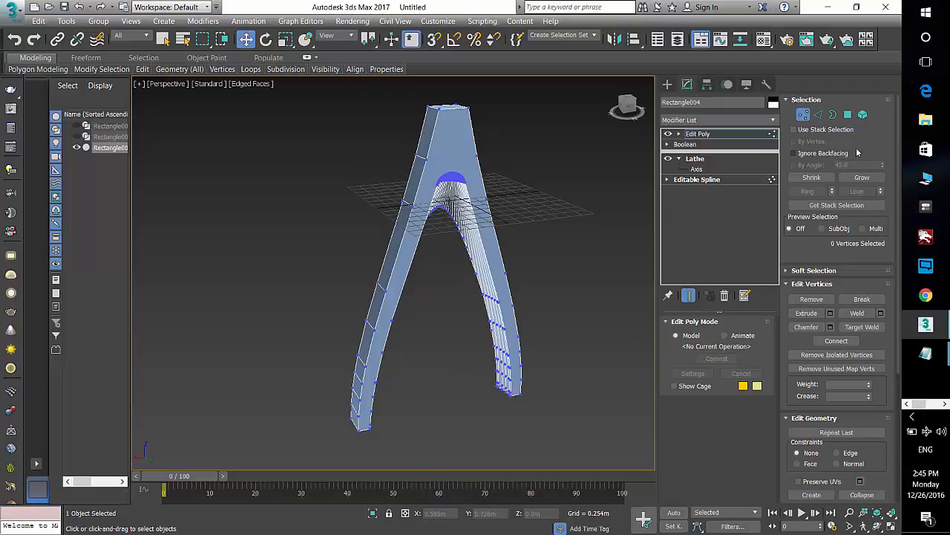
{"action": "left_click", "coordinate": [862, 114]}
{"action": "left_click", "coordinate": [427, 167]}
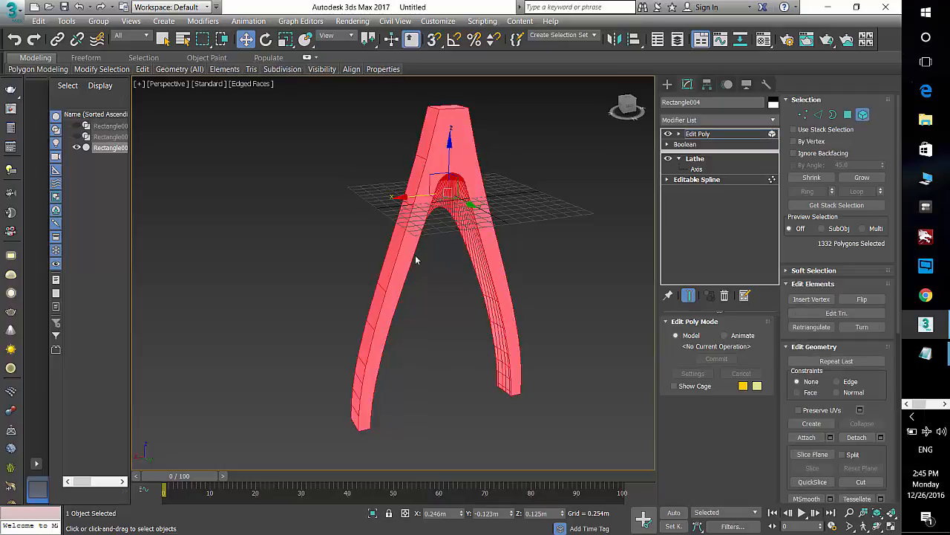
{"action": "middle_click_drag", "start_coordinate": [415, 260], "coordinate": [457, 258], "text": "alt"}
{"action": "key", "text": "r"}
{"action": "left_click_drag", "start_coordinate": [503, 200], "coordinate": [533, 207]}
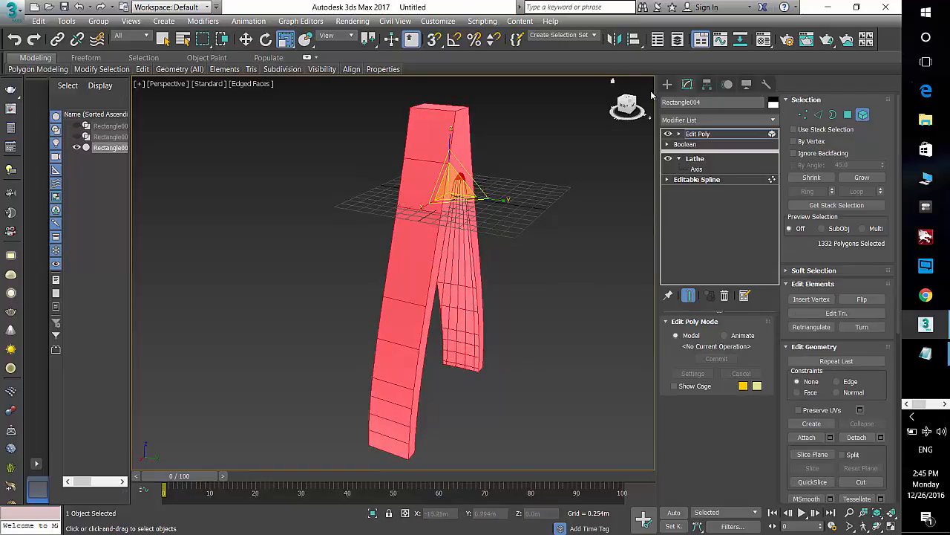
{"action": "left_click", "coordinate": [667, 85]}
{"action": "mouse_move", "coordinate": [525, 255]}
{"action": "middle_mouse_down", "text": "alt"}
{"action": "mouse_move", "coordinate": [453, 253]}
{"action": "mouse_move", "coordinate": [512, 253]}
{"action": "middle_mouse_up", "text": "alt"}
{"action": "left_click", "coordinate": [687, 85]}
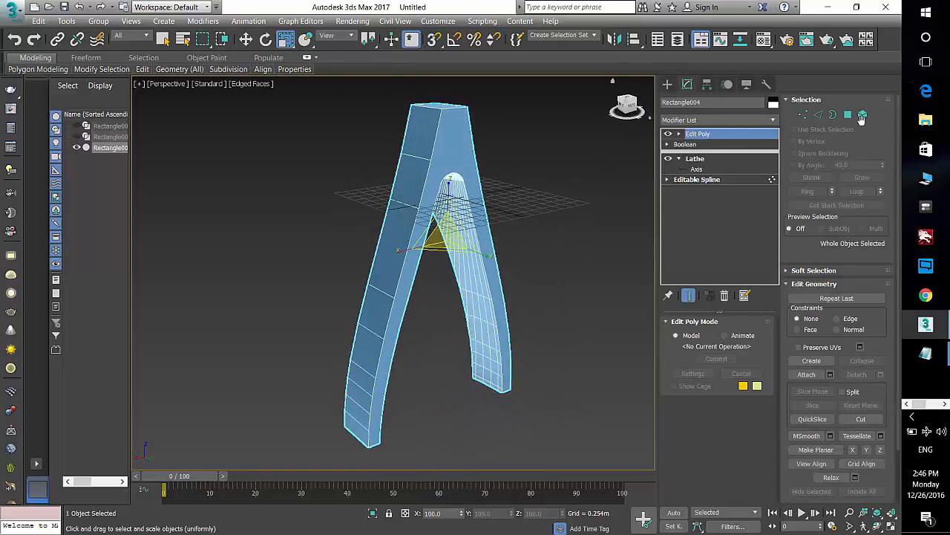
{"action": "left_click", "coordinate": [862, 114]}
{"action": "left_click", "coordinate": [471, 278]}
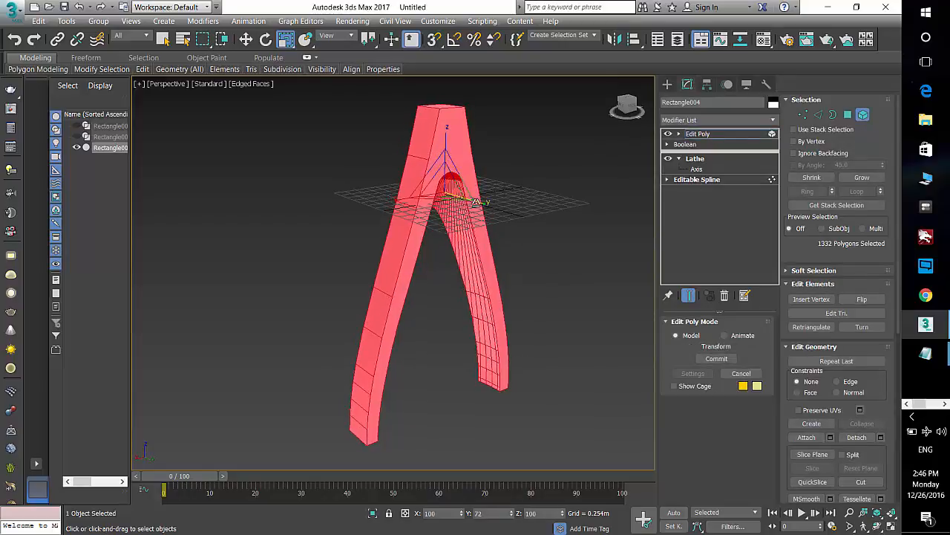
Step: Rotate the Boolean object 90 degrees in the front view with angle snap on, so the point faces sideways
{"action": "left_click", "coordinate": [667, 85]}
{"action": "key", "text": "f"}
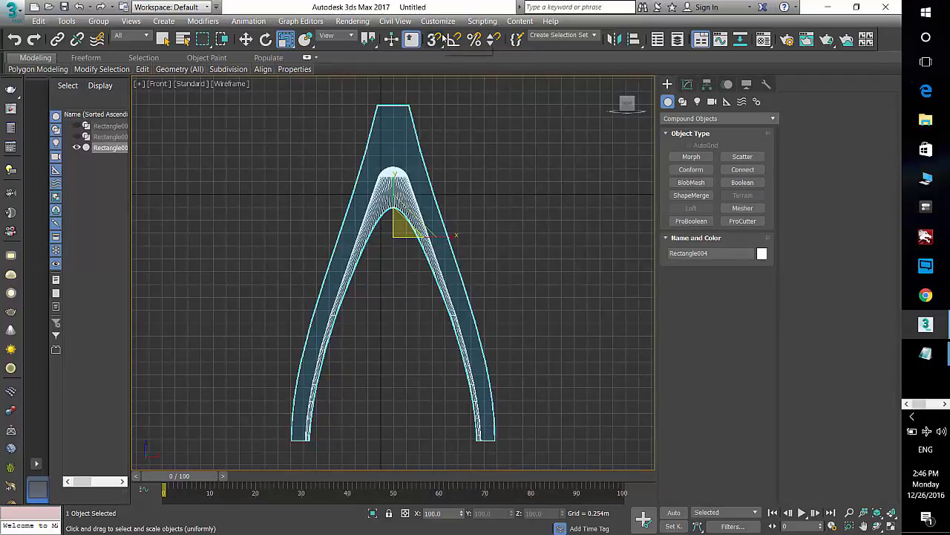
{"action": "left_click", "coordinate": [266, 40]}
{"action": "left_click", "coordinate": [454, 39]}
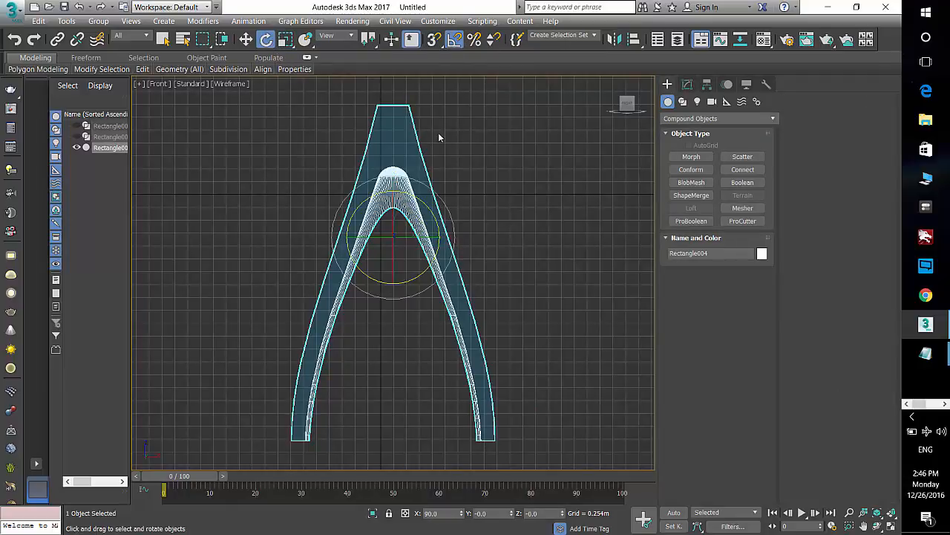
{"action": "left_click_drag", "start_coordinate": [433, 214], "coordinate": [429, 172]}
{"action": "middle_click_drag", "start_coordinate": [509, 217], "coordinate": [446, 236]}
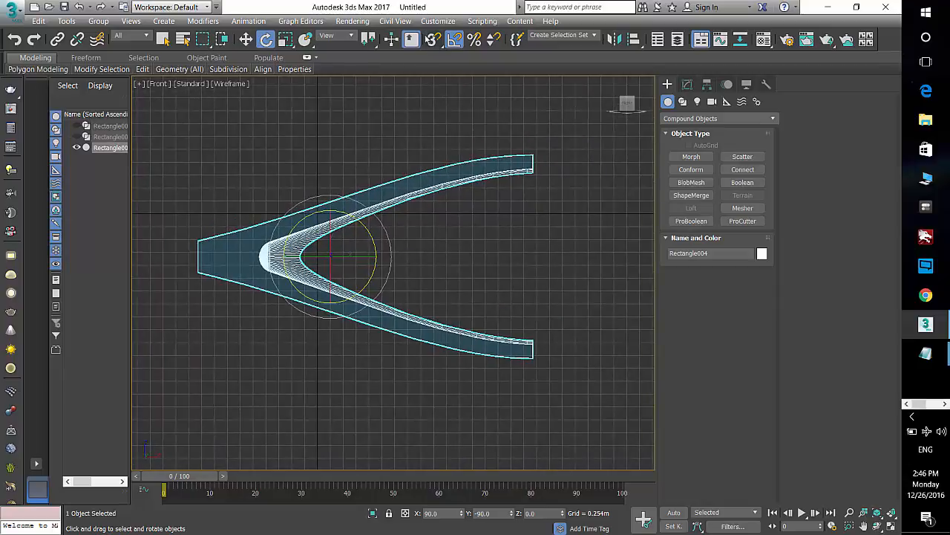
Step: Turn on 3D snapping and enable Vertex snapping in the grid and snap settings
{"action": "left_click", "coordinate": [435, 40]}
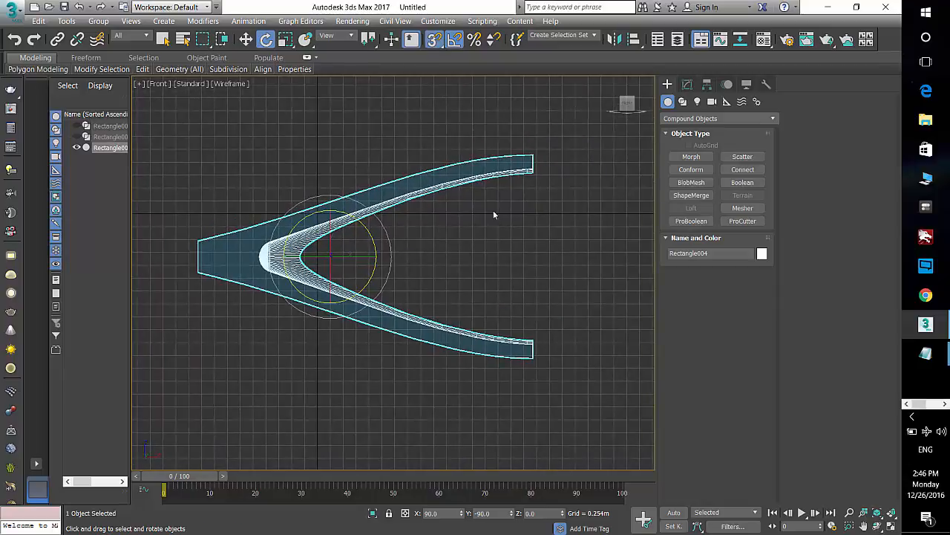
{"action": "right_click", "coordinate": [434, 40]}
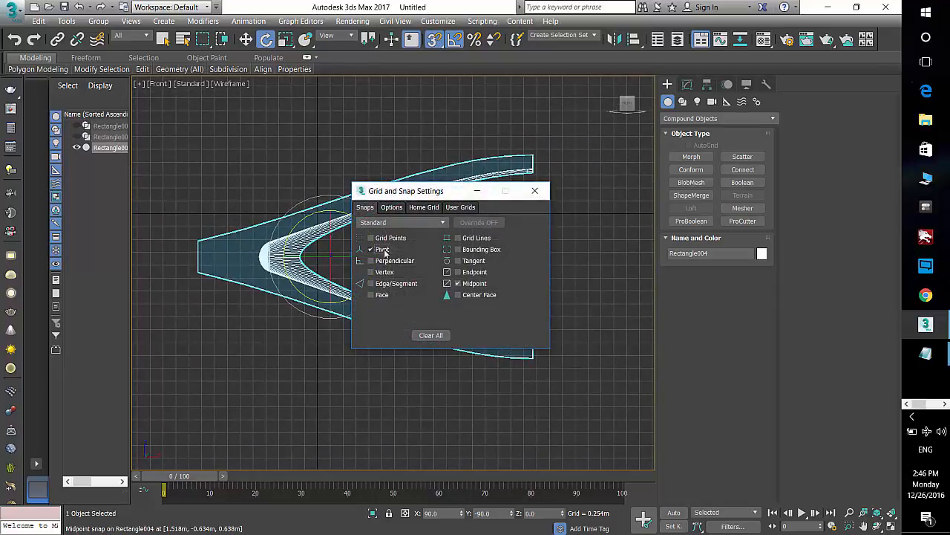
{"action": "left_click", "coordinate": [383, 251]}
{"action": "left_click", "coordinate": [535, 191]}
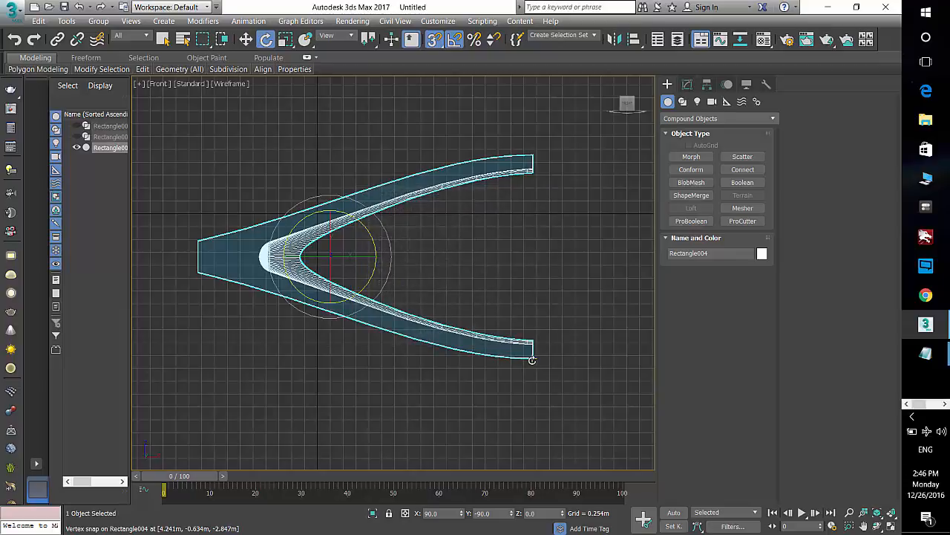
Step: Clone the object upward, snapping vertex to vertex, as 5 copies
{"action": "key", "text": "w"}
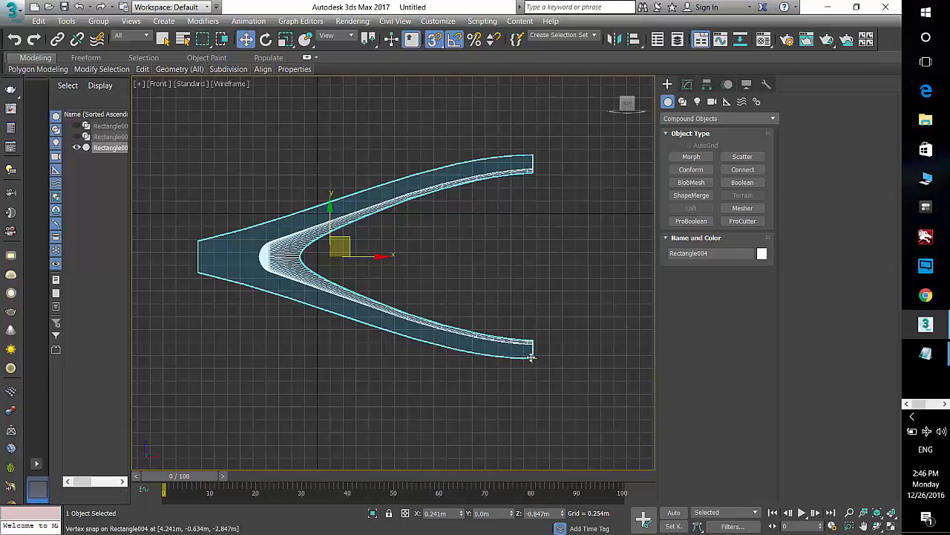
{"action": "mouse_move", "coordinate": [531, 357]}
{"action": "left_mouse_down", "text": "shift"}
{"action": "mouse_move", "coordinate": [509, 208]}
{"action": "mouse_move", "coordinate": [530, 156]}
{"action": "left_mouse_up", "text": "shift"}
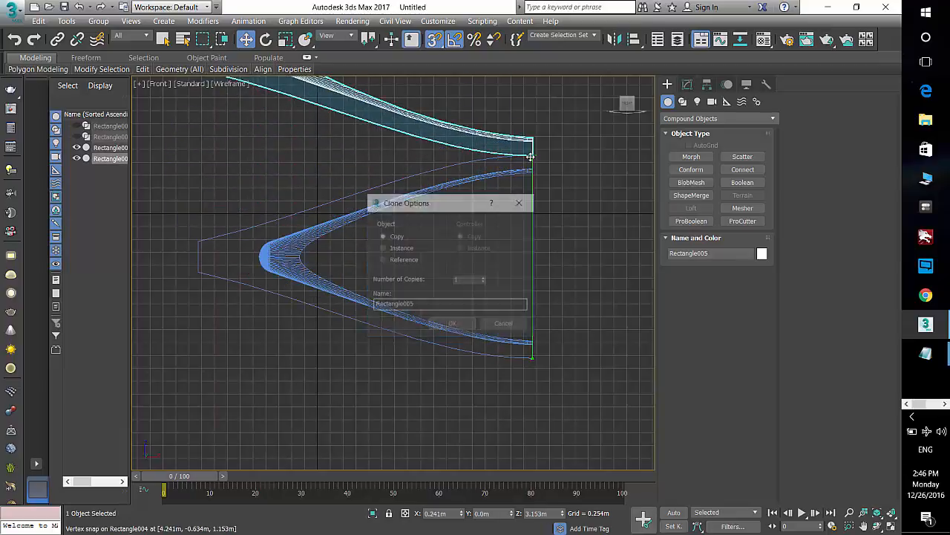
{"action": "left_click", "coordinate": [465, 324]}
Step: Inspect the stacked copies shaded in the perspective viewport
{"action": "key", "text": "z"}
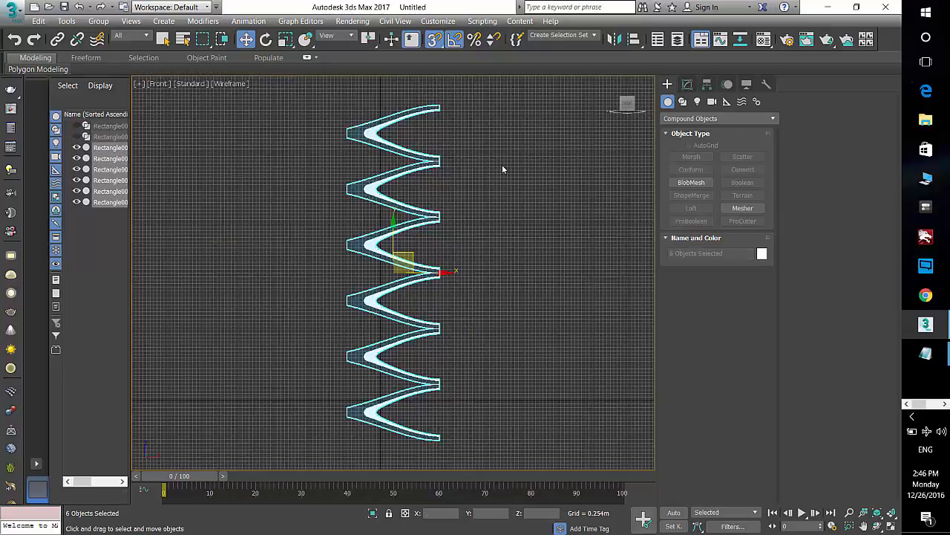
{"action": "key", "text": "p"}
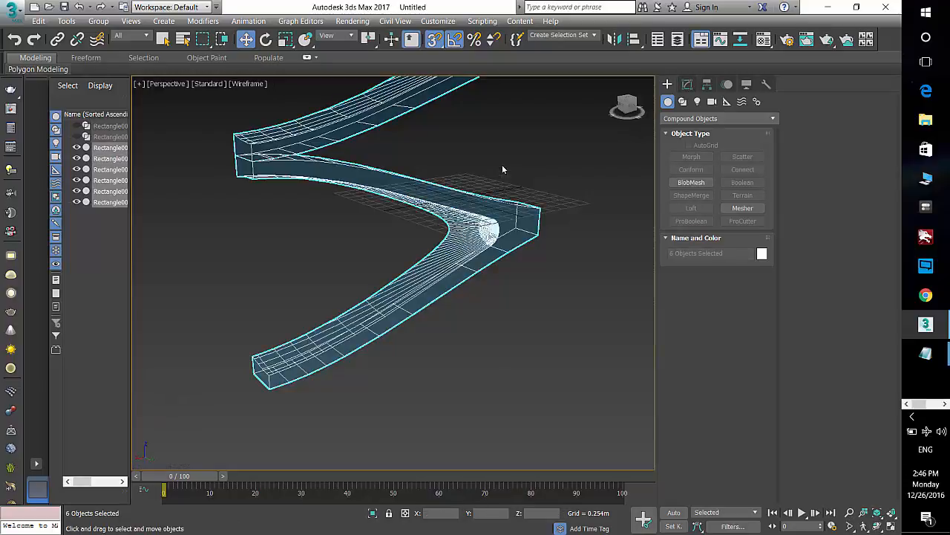
{"action": "key", "text": "F3"}
{"action": "key", "text": "z"}
{"action": "mouse_move", "coordinate": [424, 249]}
{"action": "middle_mouse_down", "text": "alt"}
{"action": "mouse_move", "coordinate": [467, 253]}
{"action": "mouse_move", "coordinate": [433, 253]}
{"action": "middle_mouse_up", "text": "alt"}
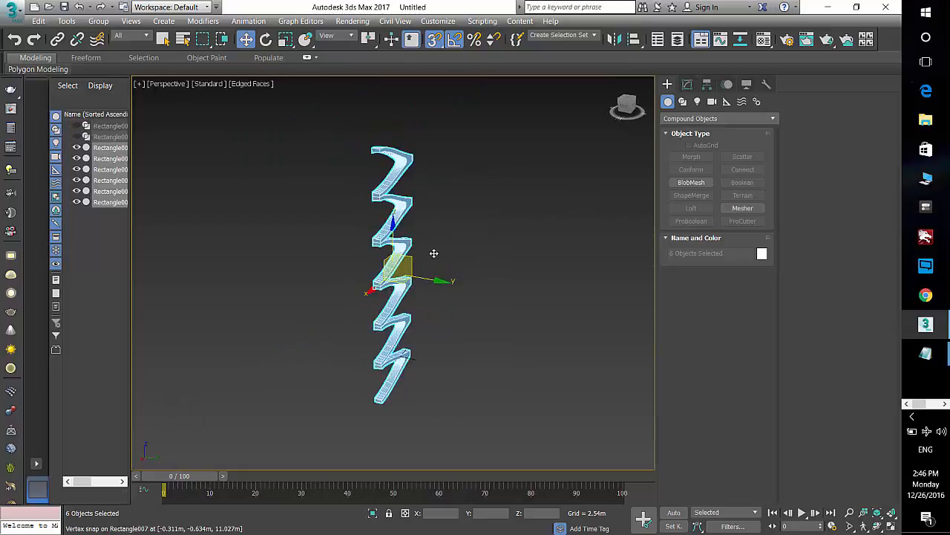
{"action": "key", "text": "alt+z"}
{"action": "scroll", "coordinate": [419, 210], "scroll_direction": "up", "scroll_amount": 4}
{"action": "middle_click_drag", "start_coordinate": [421, 211], "coordinate": [363, 211], "text": "alt"}
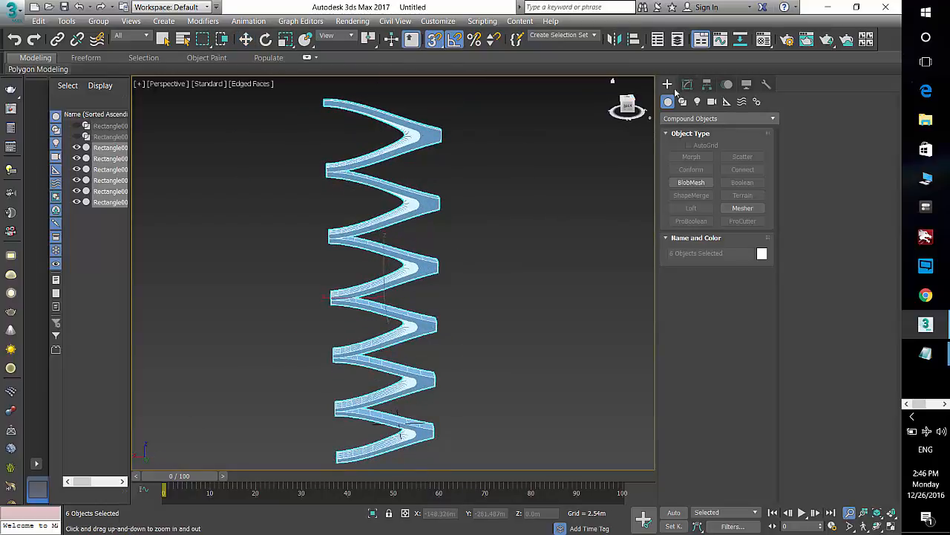
Step: Collapse the six stacked copies into a single mesh object using the Collapse utility
{"action": "left_click", "coordinate": [686, 85]}
{"action": "left_click", "coordinate": [767, 84]}
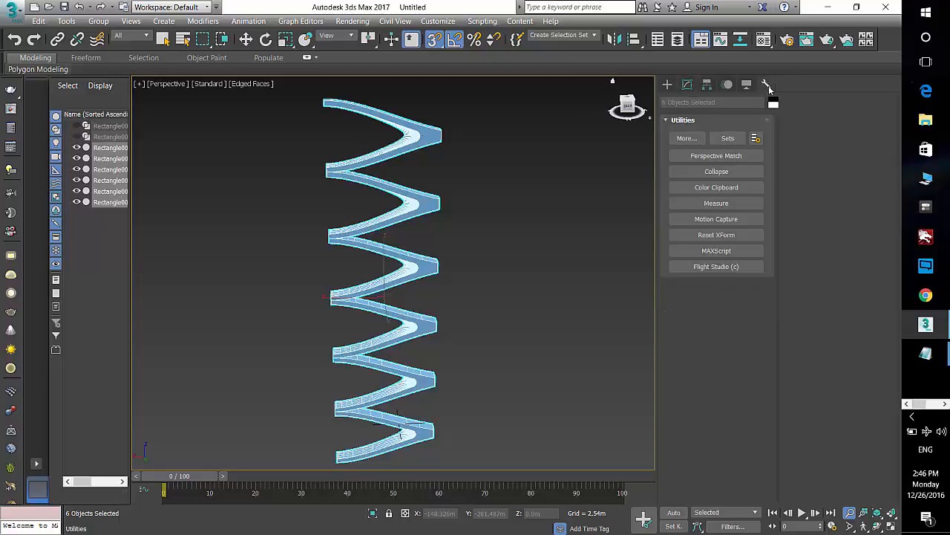
{"action": "left_click", "coordinate": [720, 173]}
{"action": "left_click", "coordinate": [708, 325]}
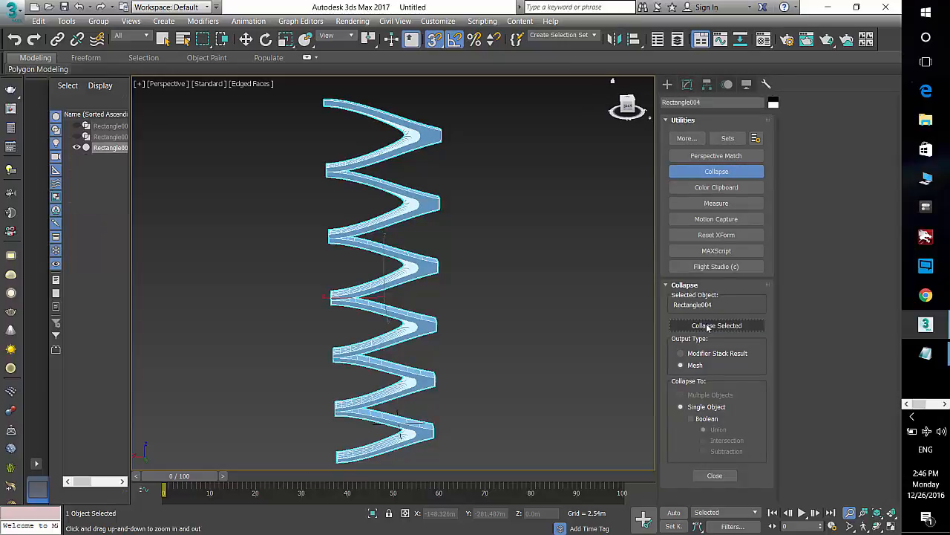
Step: Add a Symmetry modifier to the collapsed mesh and set its mirror axis to Y
{"action": "left_click", "coordinate": [687, 84]}
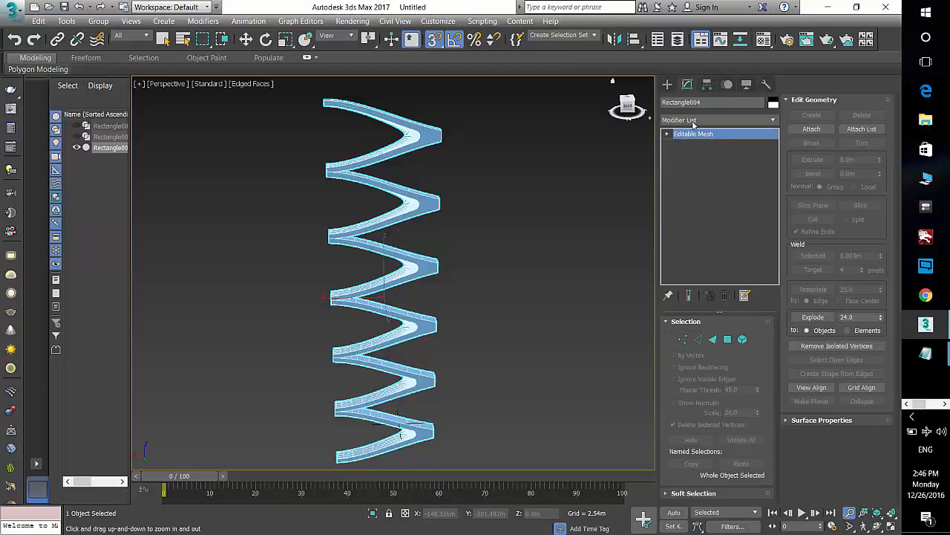
{"action": "left_click", "coordinate": [694, 119]}
{"action": "key", "text": "s"}
{"action": "key", "text": "s"}
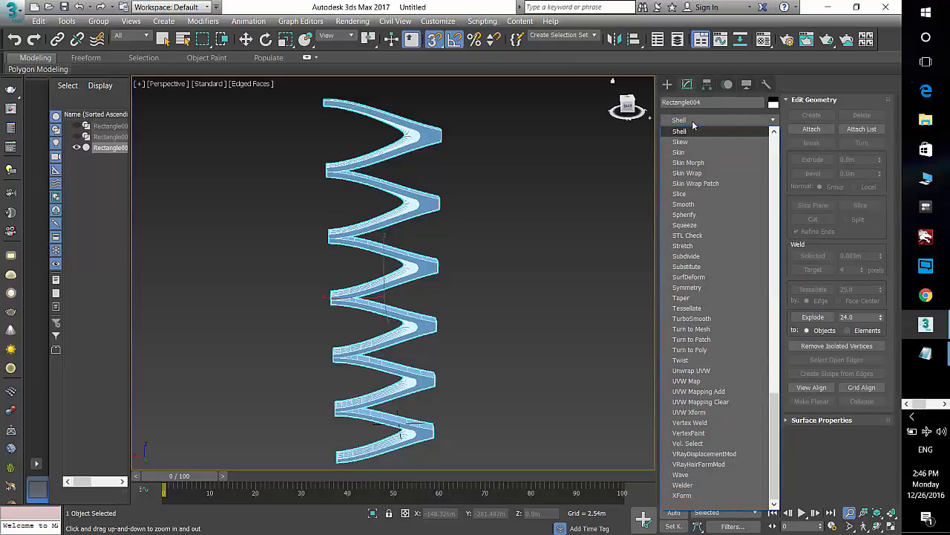
{"action": "left_click", "coordinate": [687, 287]}
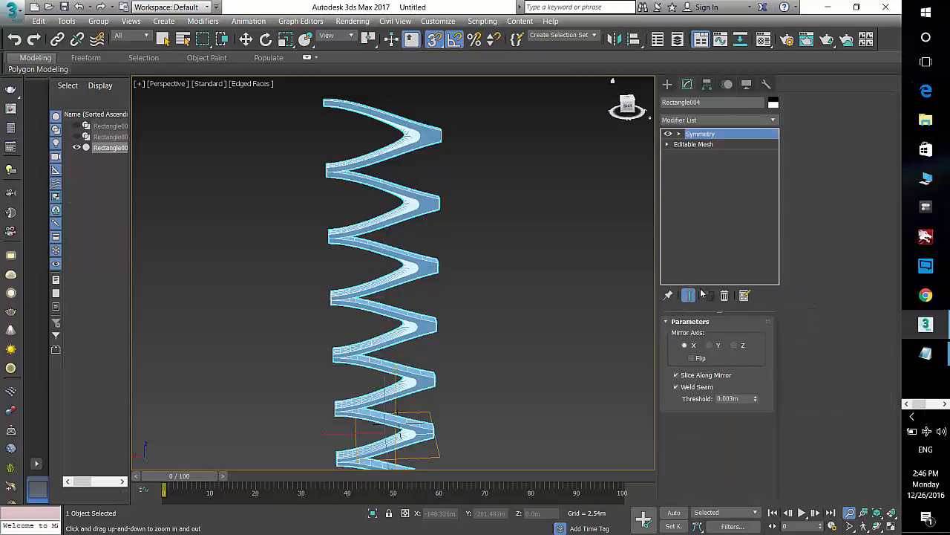
{"action": "left_click_drag", "start_coordinate": [460, 357], "coordinate": [456, 303]}
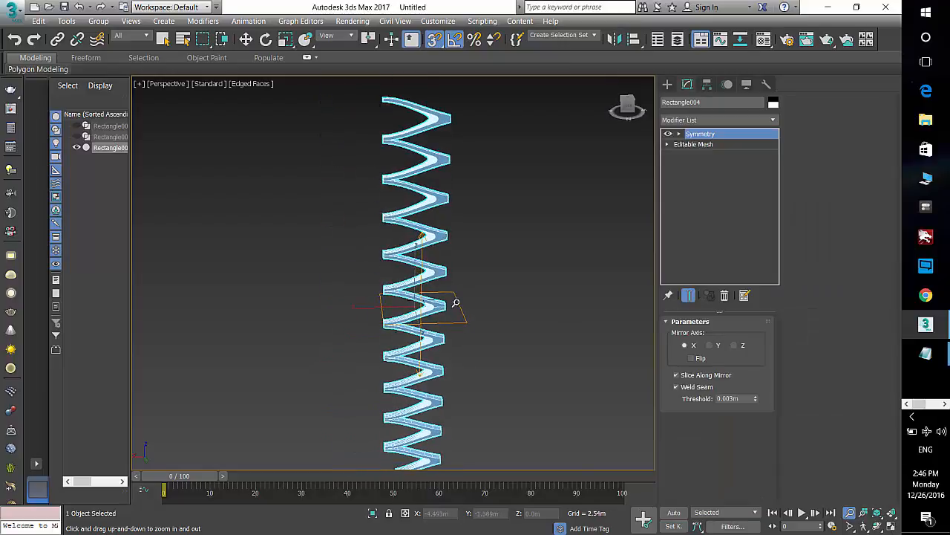
{"action": "left_click", "coordinate": [709, 345]}
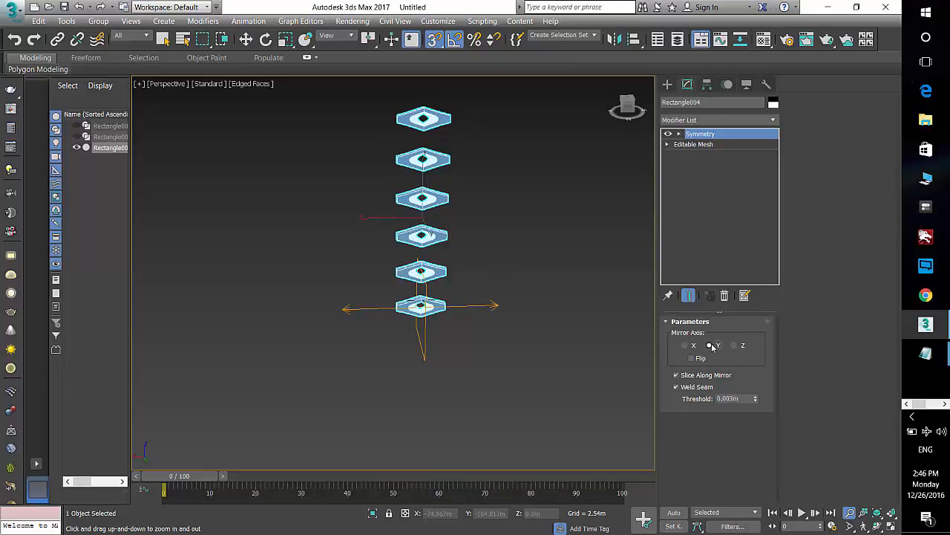
Step: Select the Symmetry mirror gizmo and move it sideways to offset the mirrored half
{"action": "left_click", "coordinate": [677, 135]}
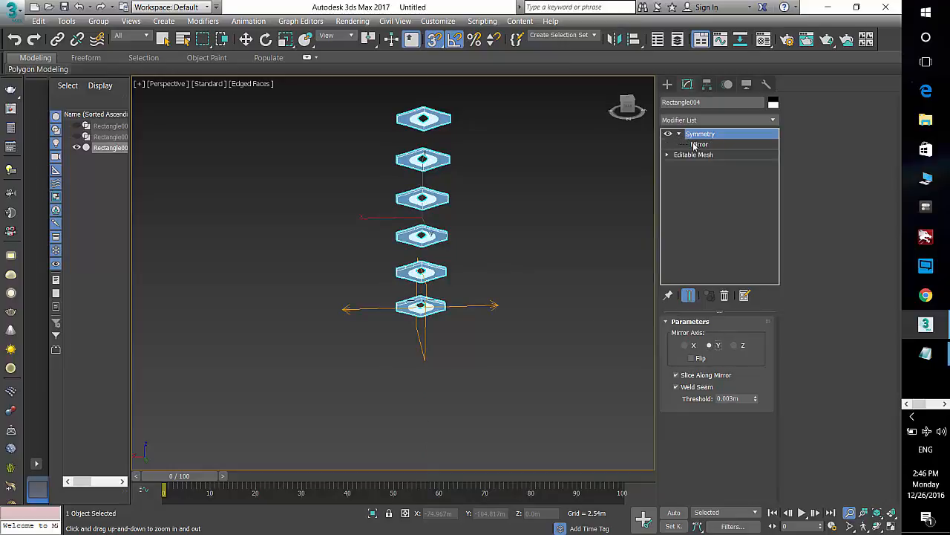
{"action": "left_click", "coordinate": [699, 144]}
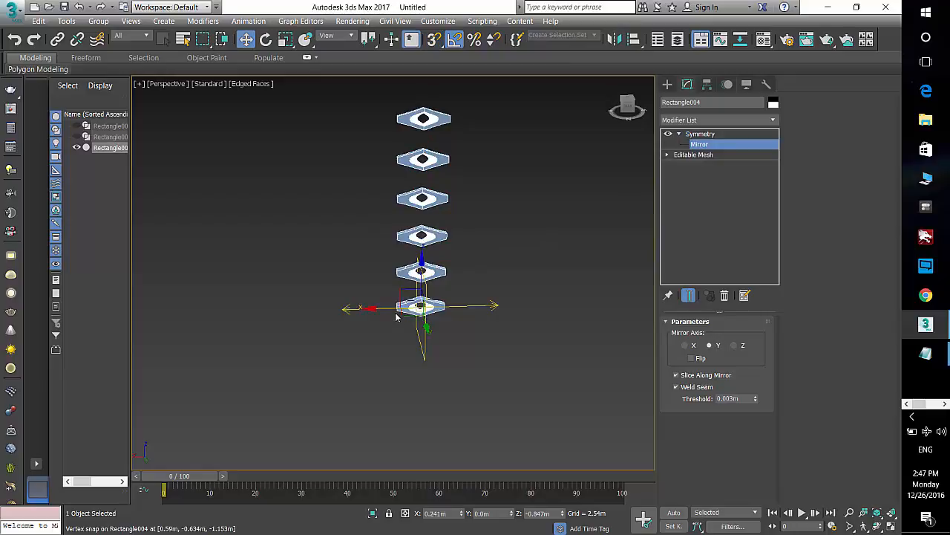
{"action": "left_click_drag", "start_coordinate": [389, 309], "coordinate": [356, 308]}
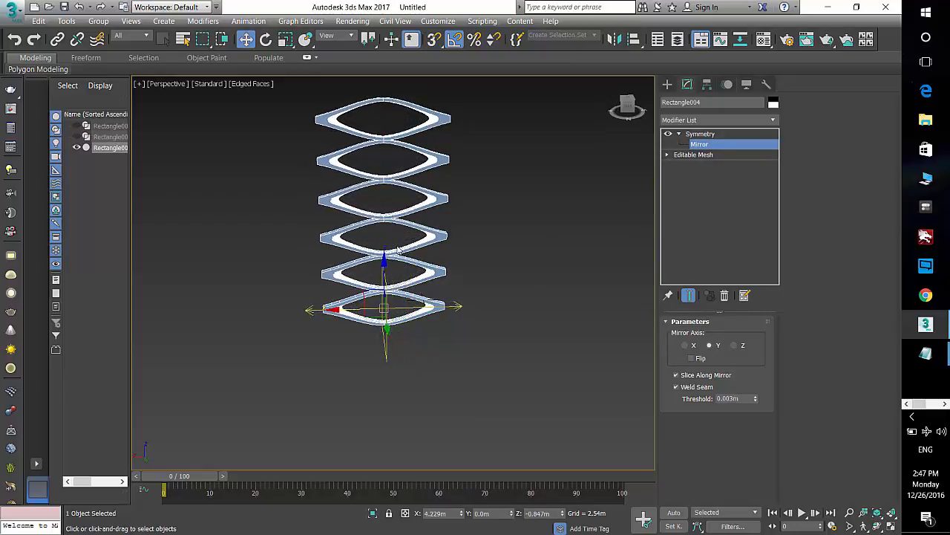
Step: Rotate the mirror gizmo in the top view until the two halves meet at a right-angled corner
{"action": "mouse_move", "coordinate": [399, 250]}
{"action": "middle_mouse_down", "text": "alt"}
{"action": "mouse_move", "coordinate": [517, 236]}
{"action": "mouse_move", "coordinate": [505, 274]}
{"action": "mouse_move", "coordinate": [402, 231]}
{"action": "mouse_move", "coordinate": [450, 274]}
{"action": "mouse_move", "coordinate": [408, 249]}
{"action": "middle_mouse_up", "text": "alt"}
{"action": "scroll", "coordinate": [406, 245], "scroll_direction": "up", "scroll_amount": 5}
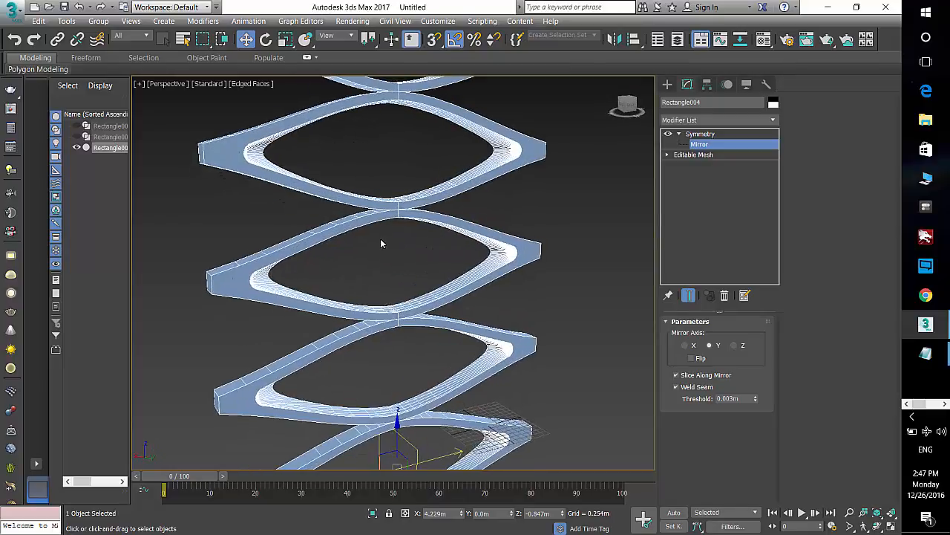
{"action": "key", "text": "t"}
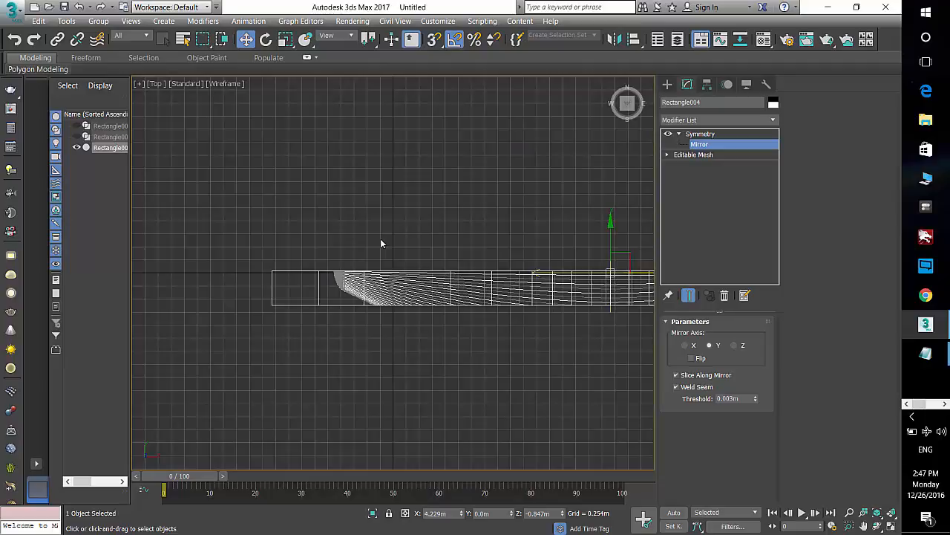
{"action": "key", "text": "z"}
{"action": "left_click", "coordinate": [266, 40]}
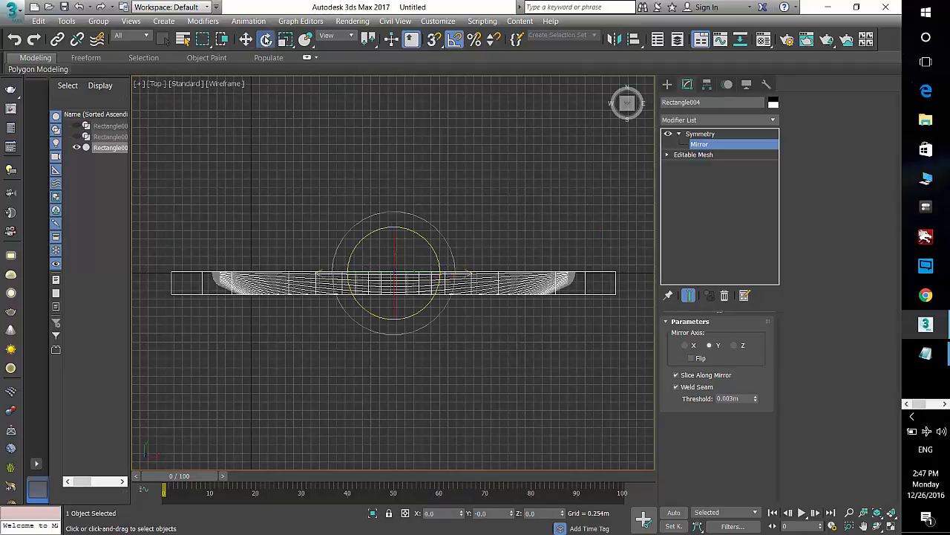
{"action": "left_click_drag", "start_coordinate": [426, 239], "coordinate": [446, 251]}
{"action": "middle_click_drag", "start_coordinate": [477, 312], "coordinate": [403, 287]}
{"action": "key", "text": "p"}
{"action": "scroll", "coordinate": [499, 259], "scroll_direction": "down", "scroll_amount": 5}
{"action": "scroll", "coordinate": [402, 284], "scroll_direction": "up", "scroll_amount": 4}
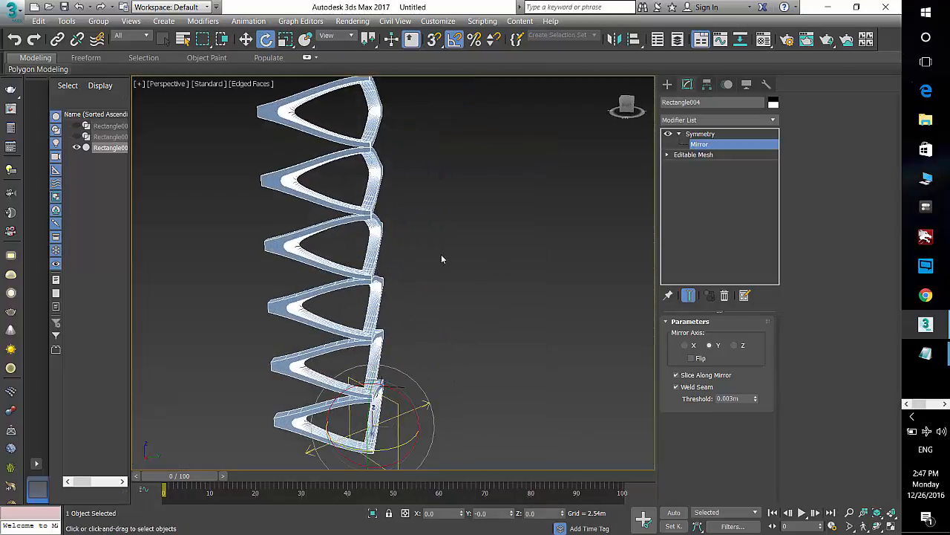
{"action": "middle_click_drag", "start_coordinate": [441, 254], "coordinate": [485, 260]}
{"action": "middle_click_drag", "start_coordinate": [485, 260], "coordinate": [429, 241], "text": "alt"}
{"action": "key", "text": "t"}
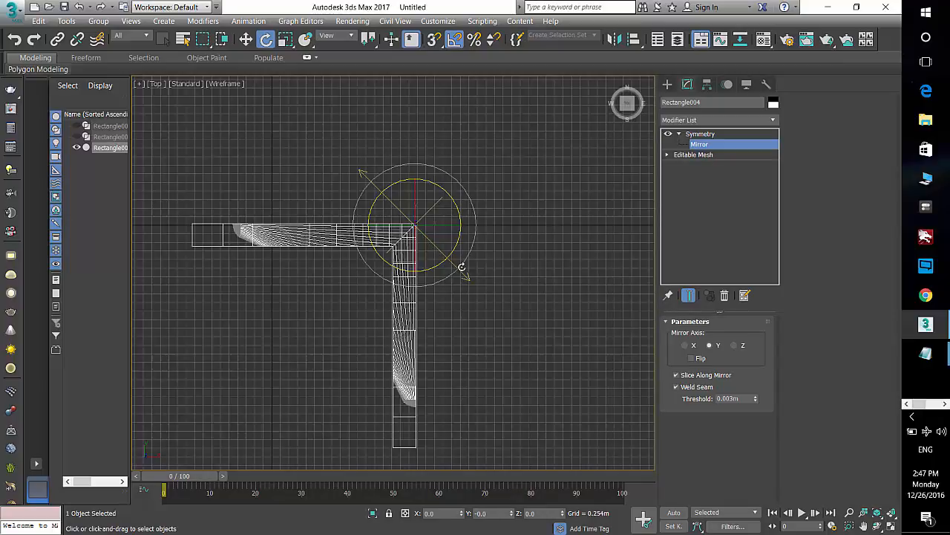
{"action": "middle_click_drag", "start_coordinate": [477, 261], "coordinate": [518, 246]}
Step: Add a second Symmetry modifier, select its mirror gizmo, and set the mirror axis to Y
{"action": "left_click", "coordinate": [716, 119]}
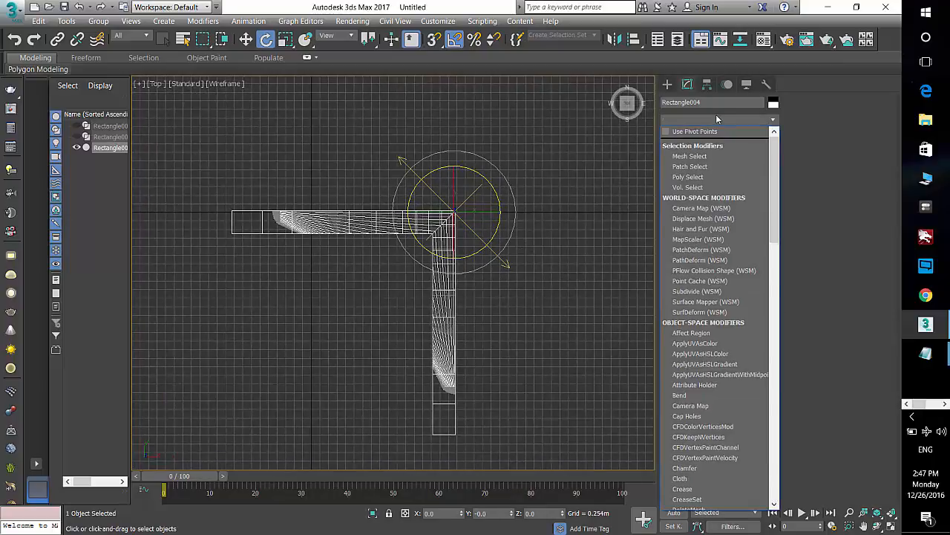
{"action": "scroll", "coordinate": [716, 114], "scroll_direction": "down", "scroll_amount": 20}
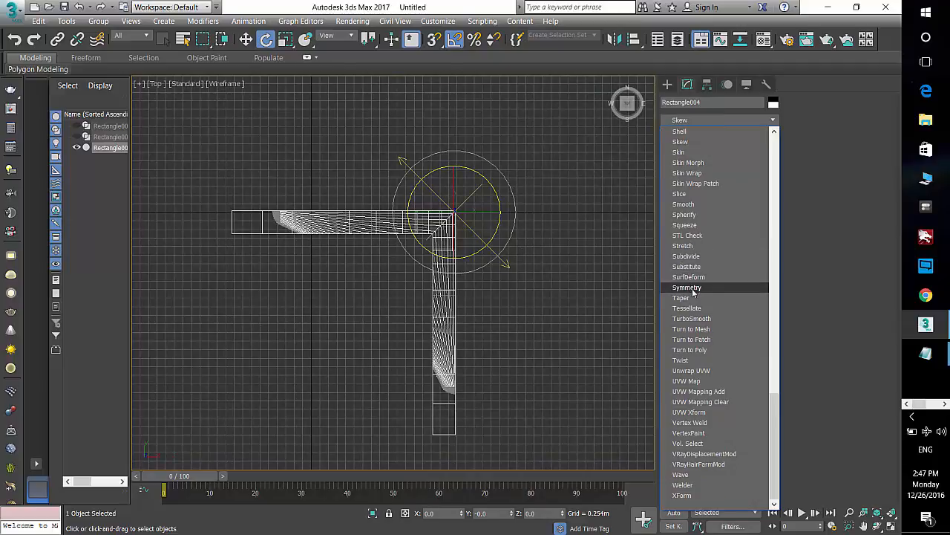
{"action": "left_click", "coordinate": [687, 287]}
{"action": "left_click", "coordinate": [680, 135]}
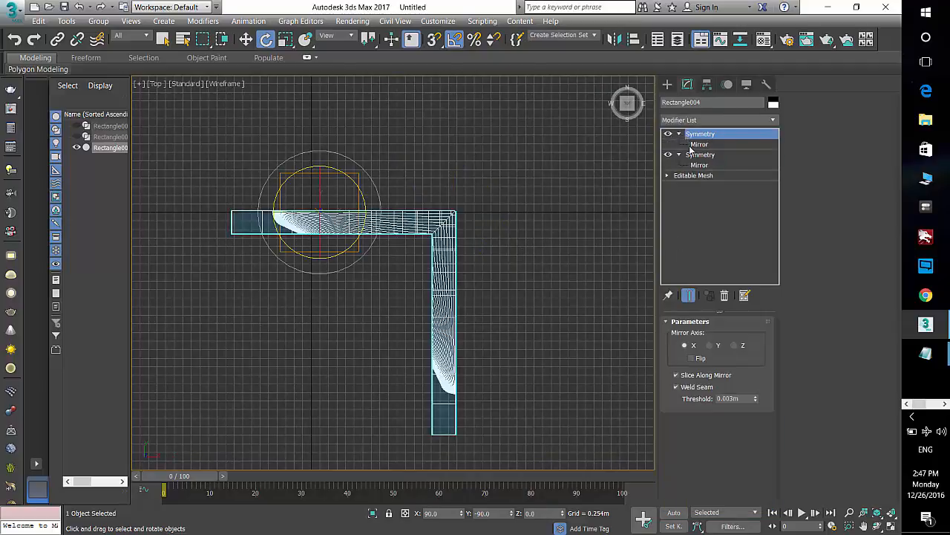
{"action": "left_click", "coordinate": [694, 144]}
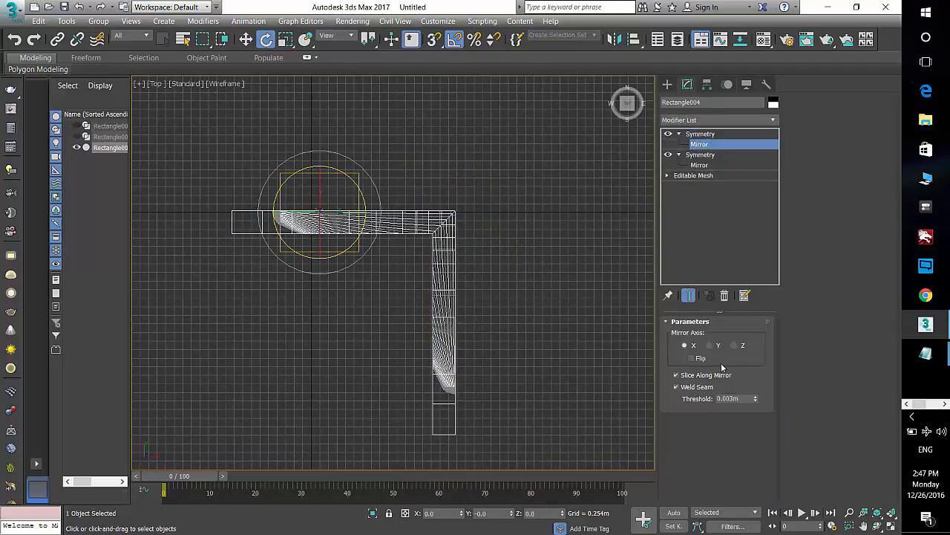
{"action": "left_click", "coordinate": [710, 345]}
Step: Move and rotate the second mirror gizmo to mirror the corner into a square arrangement
{"action": "left_click_drag", "start_coordinate": [340, 177], "coordinate": [475, 274]}
{"action": "key", "text": "w"}
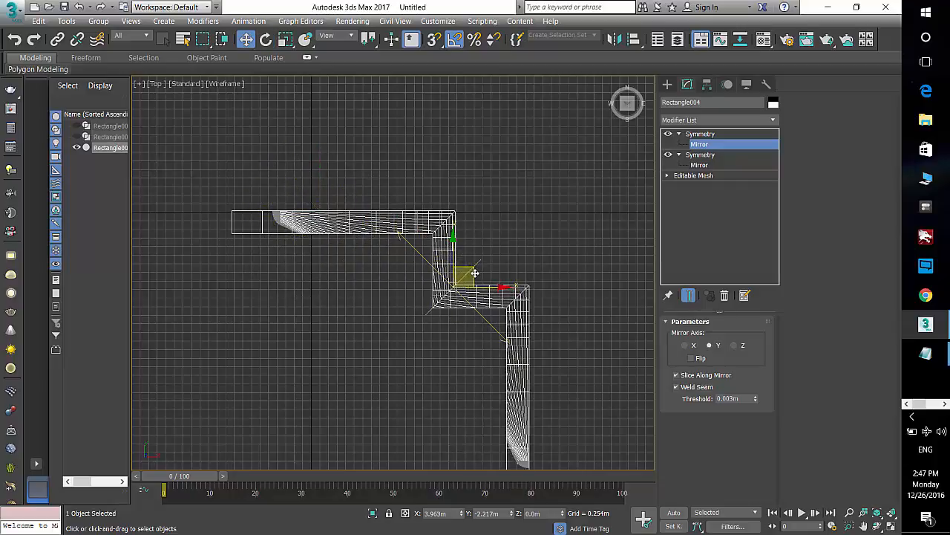
{"action": "middle_click_drag", "start_coordinate": [474, 274], "coordinate": [460, 190]}
{"action": "key", "text": "e"}
{"action": "left_click_drag", "start_coordinate": [463, 186], "coordinate": [497, 286]}
{"action": "key", "text": "w"}
{"action": "key", "text": "e"}
{"action": "key", "text": "w"}
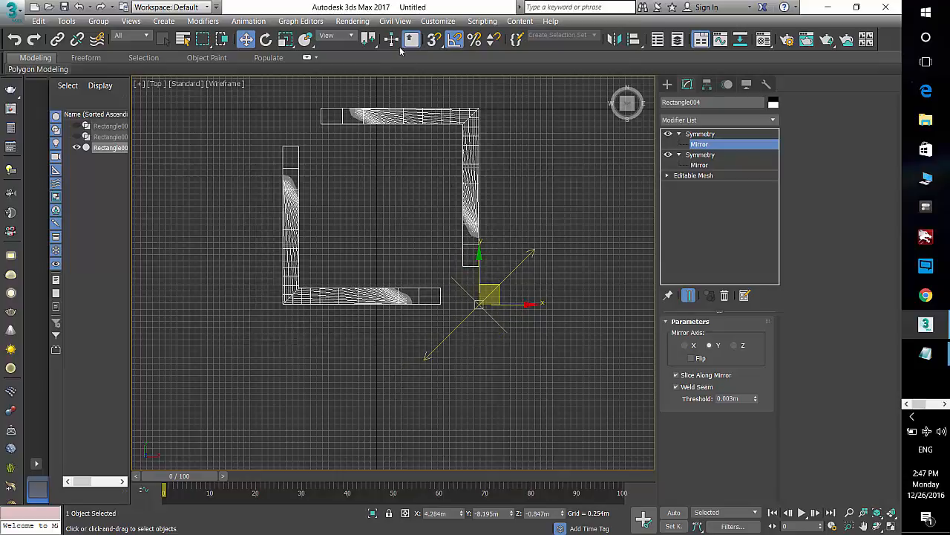
Step: Enable 3D vertex snapping and snap the second mirror gizmo so the four corners close into a square frame
{"action": "right_click", "coordinate": [431, 42]}
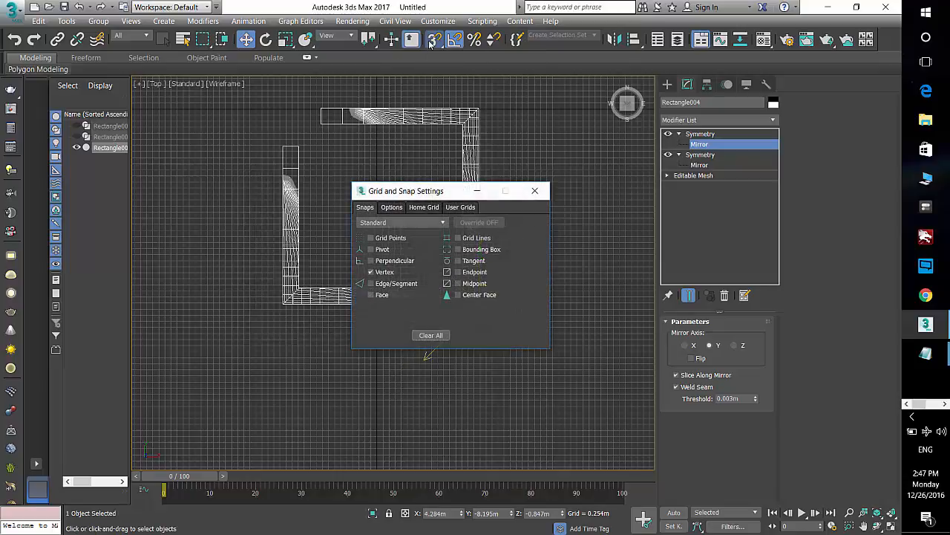
{"action": "left_click", "coordinate": [432, 41]}
{"action": "left_click", "coordinate": [534, 191]}
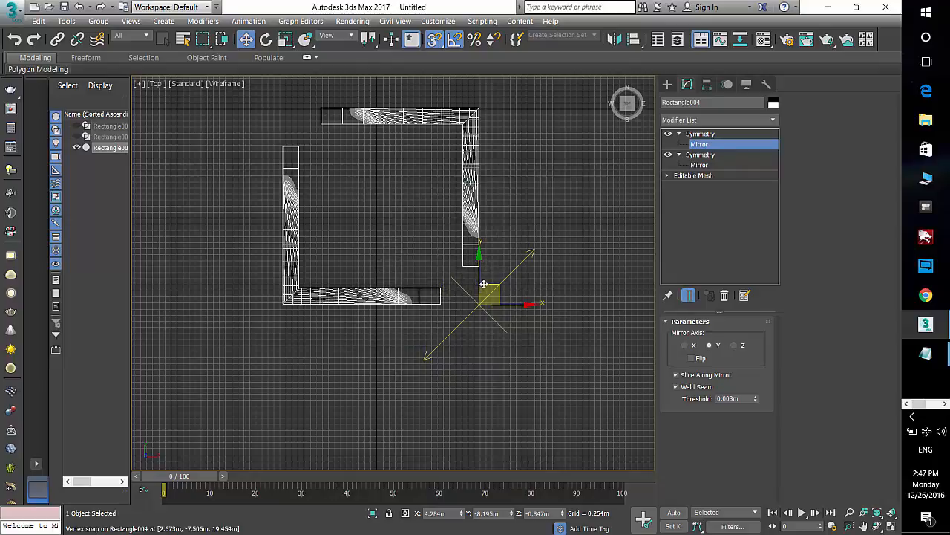
{"action": "left_click_drag", "start_coordinate": [483, 284], "coordinate": [495, 257]}
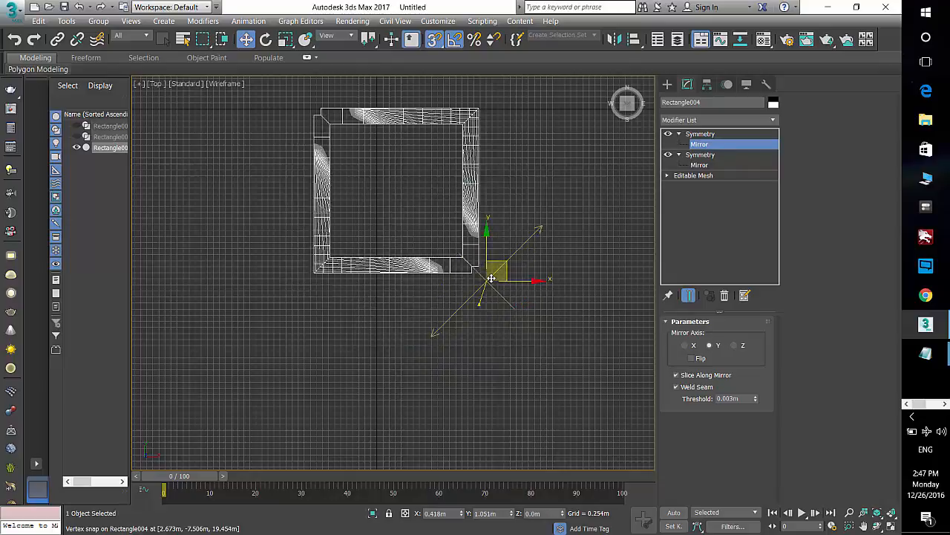
Step: Inspect the resulting square lattice tower in the perspective and top views
{"action": "left_click", "coordinate": [665, 85]}
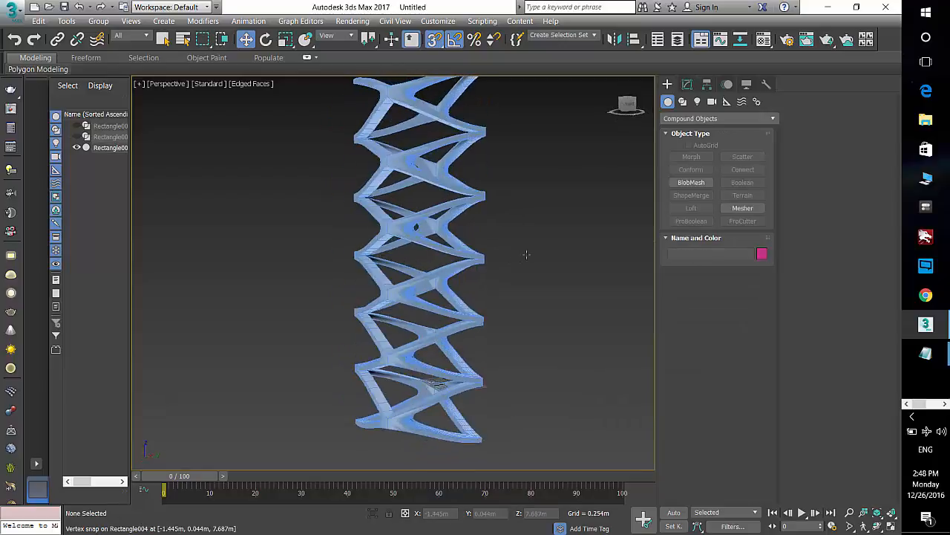
{"action": "middle_click_drag", "start_coordinate": [526, 255], "coordinate": [491, 273], "text": "alt"}
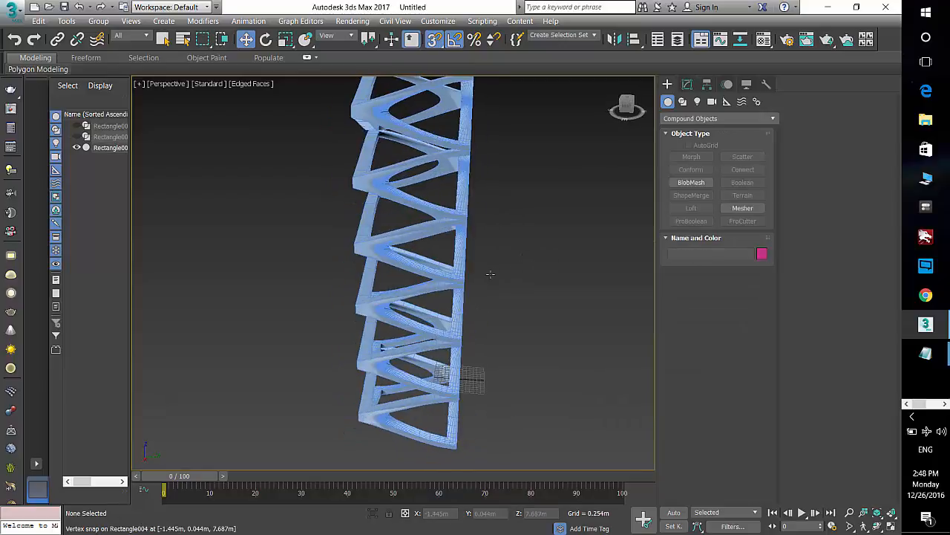
{"action": "scroll", "coordinate": [487, 283], "scroll_direction": "down", "scroll_amount": 2}
{"action": "key", "text": "alt+z"}
{"action": "scroll", "coordinate": [406, 275], "scroll_direction": "up", "scroll_amount": 3}
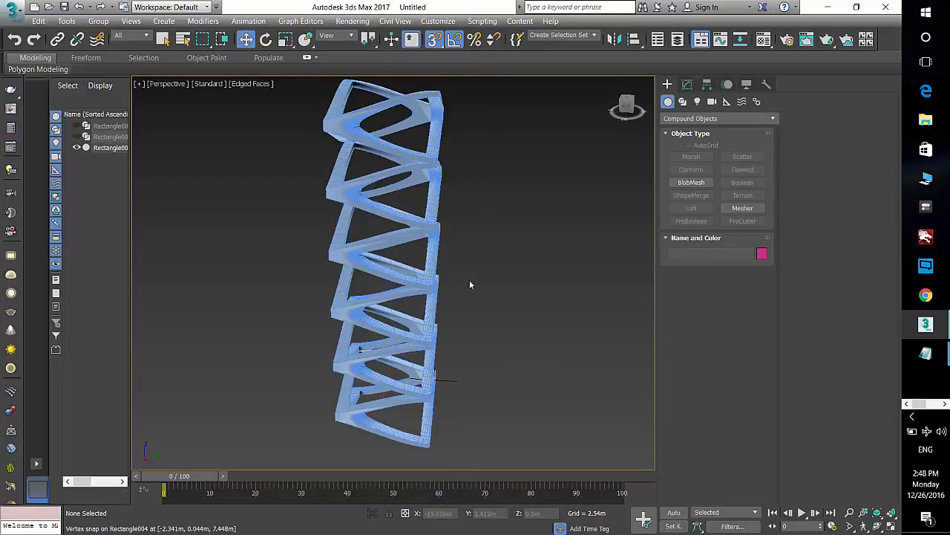
{"action": "key", "text": "F4"}
{"action": "mouse_move", "coordinate": [469, 280]}
{"action": "middle_mouse_down", "text": "alt"}
{"action": "mouse_move", "coordinate": [462, 315]}
{"action": "mouse_move", "coordinate": [518, 289]}
{"action": "mouse_move", "coordinate": [556, 292]}
{"action": "mouse_move", "coordinate": [596, 280]}
{"action": "mouse_move", "coordinate": [550, 326]}
{"action": "middle_mouse_up", "text": "alt"}
{"action": "key", "text": "t"}
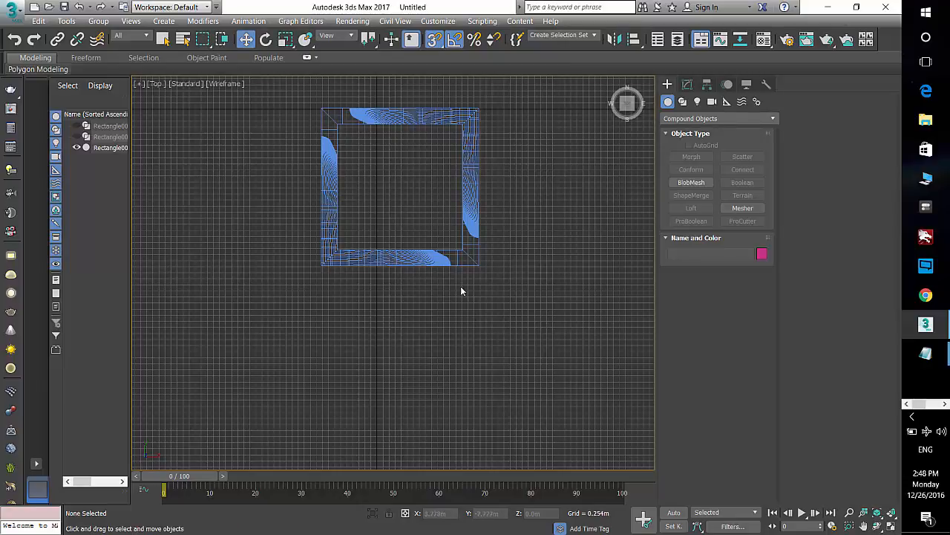
{"action": "key", "text": "F3"}
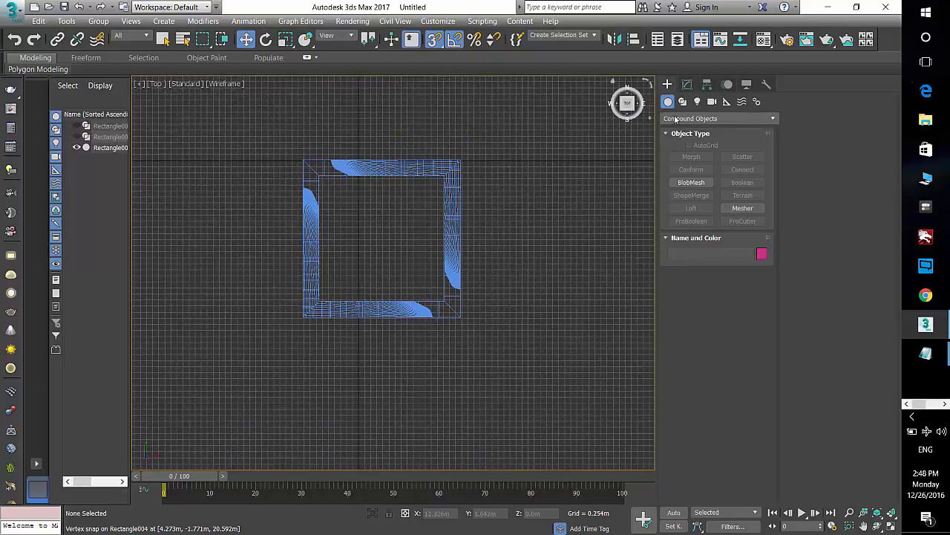
Step: Draw a box about 5.258 m square and 7.874 m tall in the top view, snapping to the frame's inner corners
{"action": "left_click", "coordinate": [719, 118]}
{"action": "left_click", "coordinate": [698, 130]}
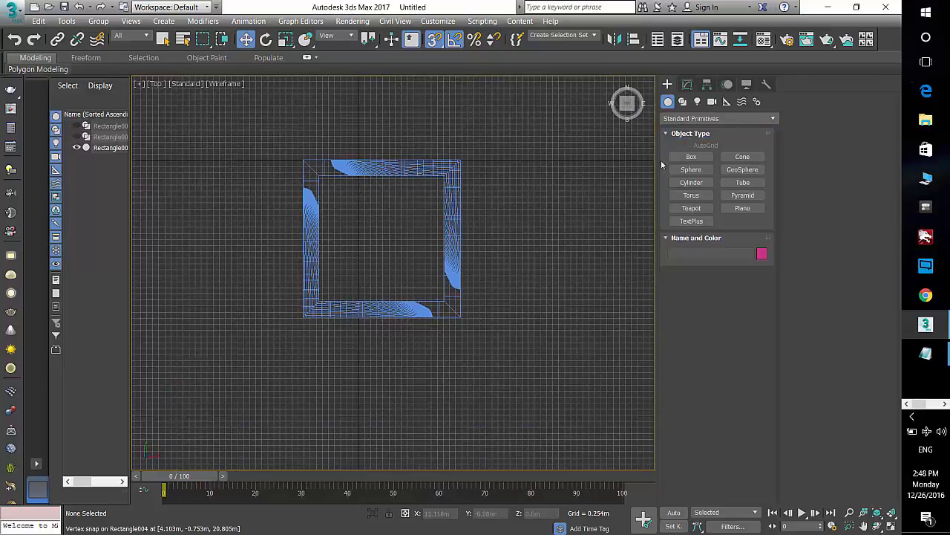
{"action": "left_click", "coordinate": [691, 157]}
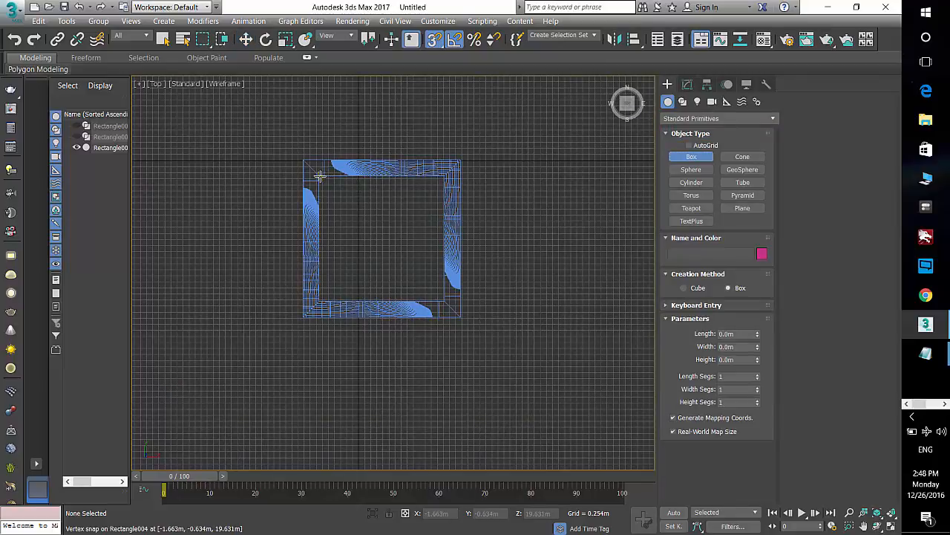
{"action": "left_click_drag", "start_coordinate": [319, 176], "coordinate": [443, 301]}
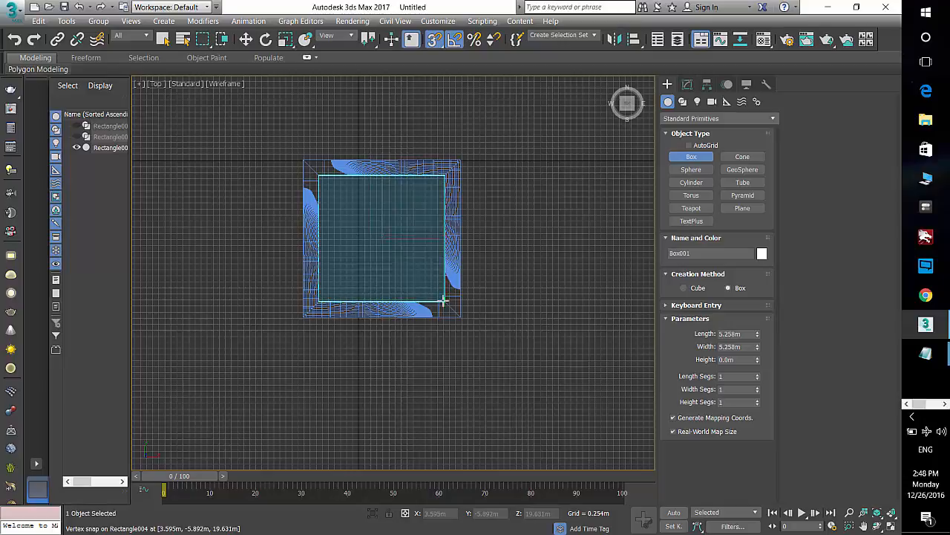
{"action": "left_click", "coordinate": [519, 111]}
{"action": "key", "text": "f"}
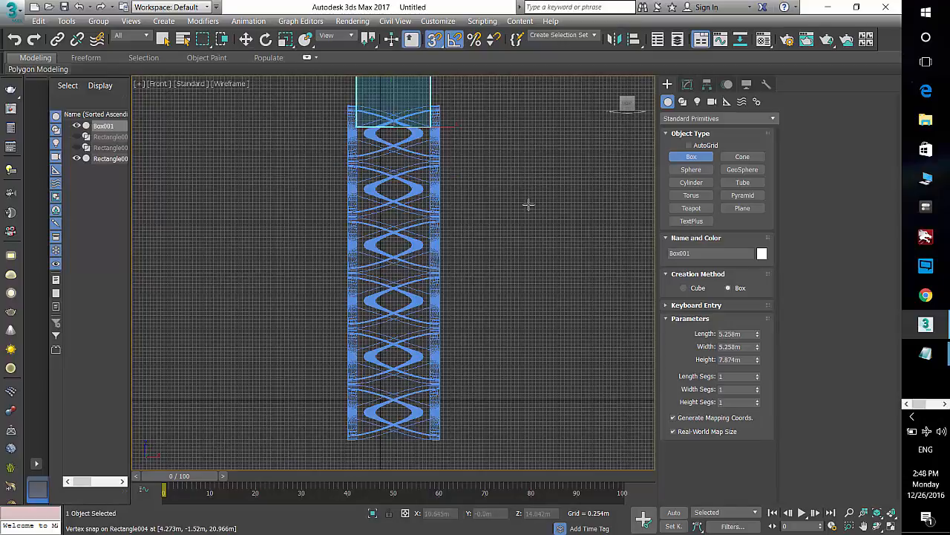
Step: Move the box down to the lower end of the tower in the front view
{"action": "key", "text": "w"}
{"action": "key", "text": "s"}
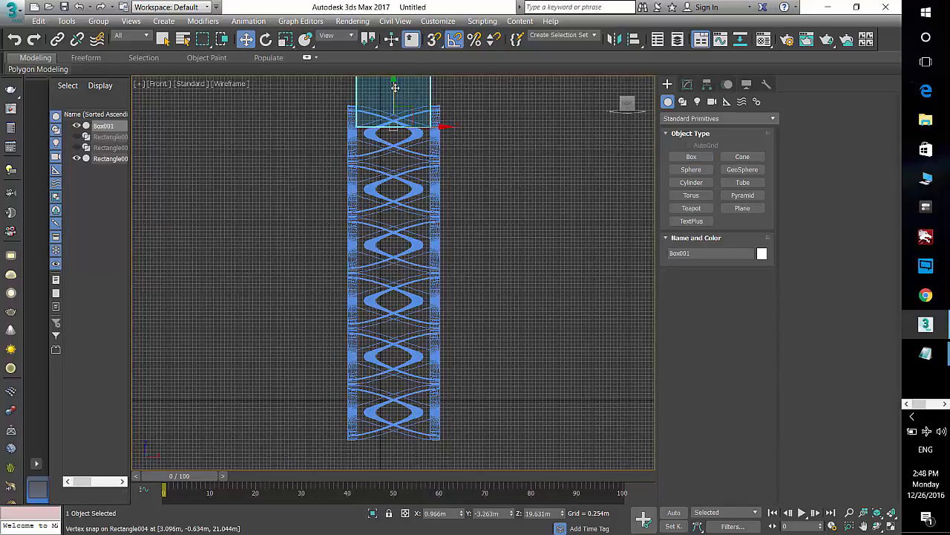
{"action": "left_click_drag", "start_coordinate": [393, 117], "coordinate": [393, 428]}
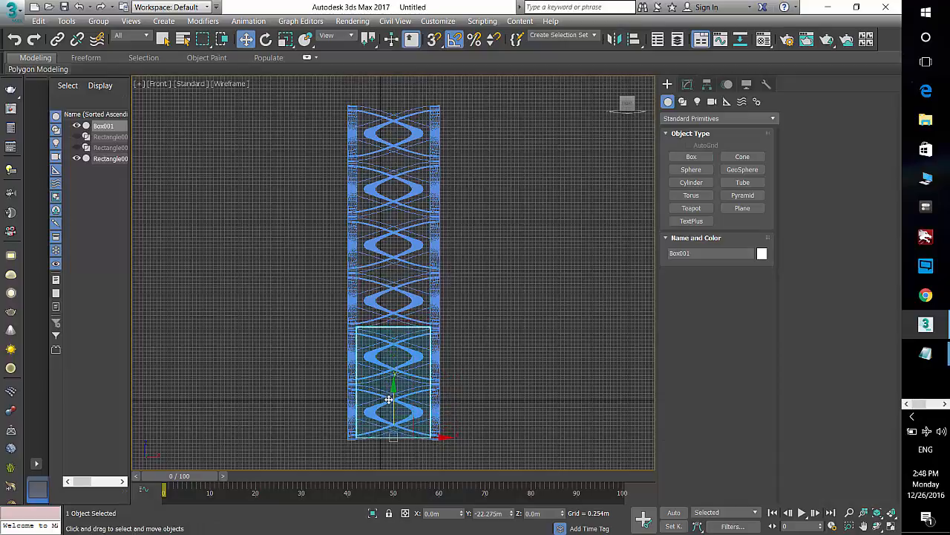
Step: Increase the box's height to about 24.409 m so it spans the full tower
{"action": "left_click", "coordinate": [687, 84]}
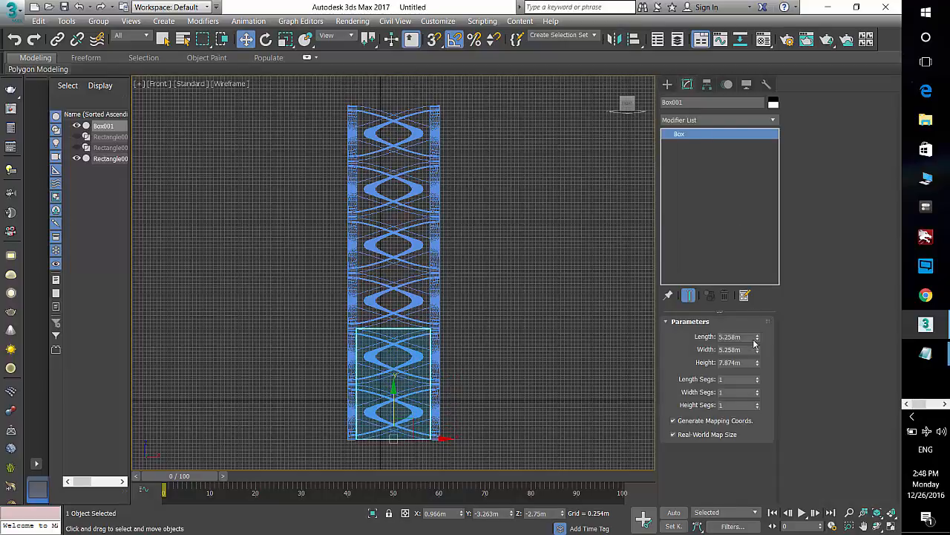
{"action": "left_click_drag", "start_coordinate": [757, 343], "coordinate": [763, 257]}
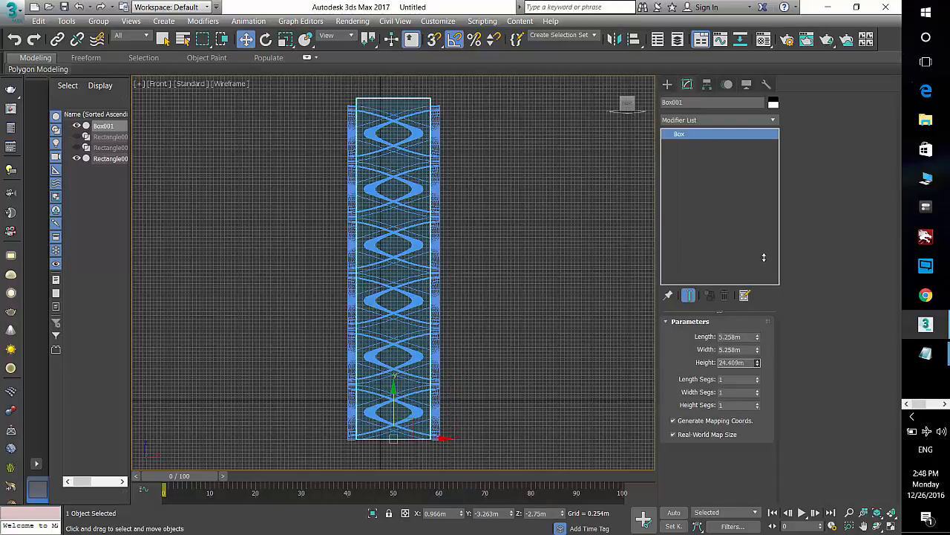
Step: Select the lattice tower in the perspective view and change its object color to magenta
{"action": "key", "text": "p"}
{"action": "key", "text": "z"}
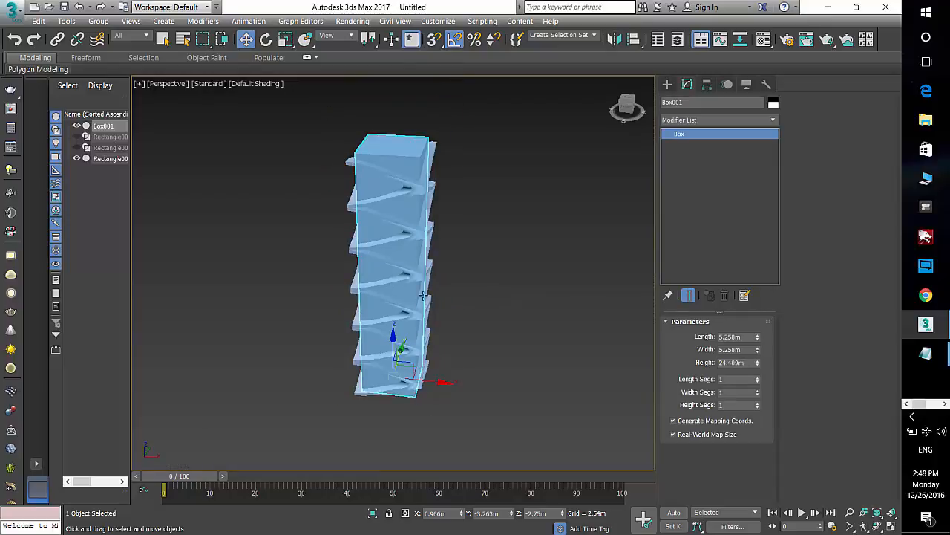
{"action": "mouse_move", "coordinate": [424, 296]}
{"action": "middle_mouse_down", "text": "alt"}
{"action": "mouse_move", "coordinate": [468, 284]}
{"action": "mouse_move", "coordinate": [486, 351]}
{"action": "middle_mouse_up", "text": "alt"}
{"action": "key", "text": "alt+z"}
{"action": "scroll", "coordinate": [432, 300], "scroll_direction": "up", "scroll_amount": 2}
{"action": "left_click", "coordinate": [492, 290]}
{"action": "left_click", "coordinate": [436, 250]}
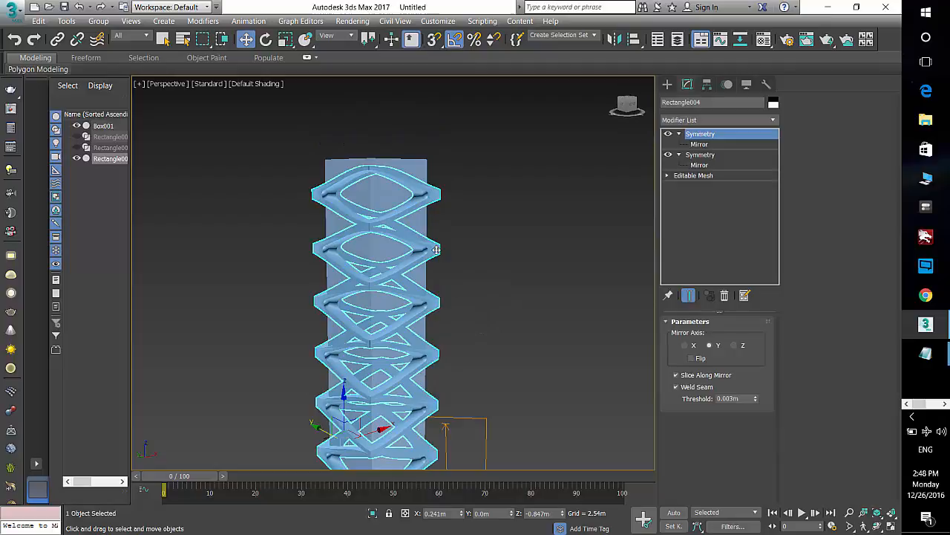
{"action": "left_click", "coordinate": [773, 102]}
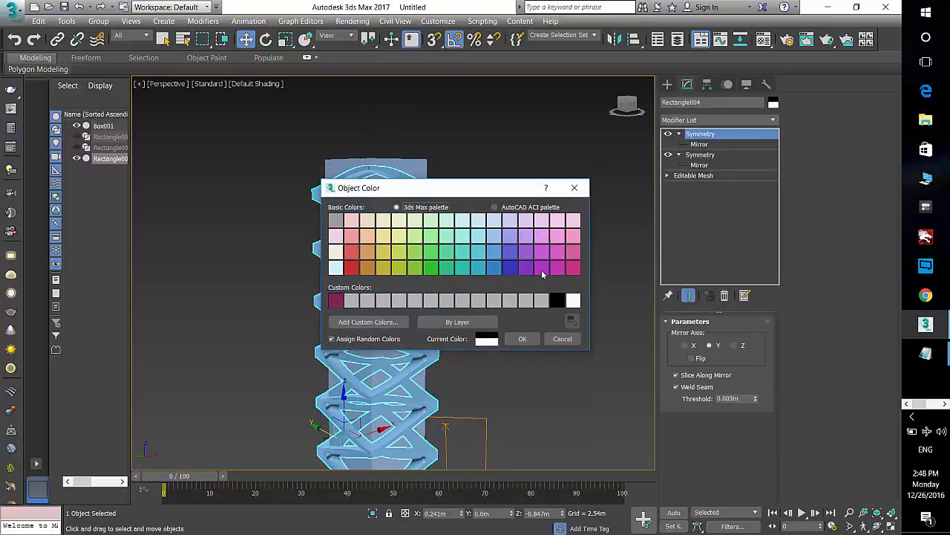
{"action": "left_click", "coordinate": [541, 270]}
{"action": "left_click", "coordinate": [522, 338]}
{"action": "left_click", "coordinate": [496, 310]}
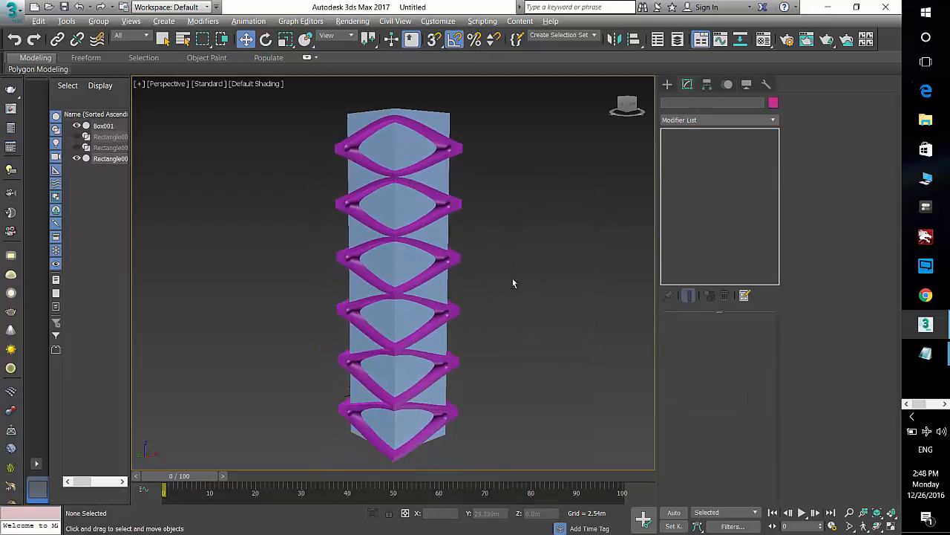
{"action": "middle_click_drag", "start_coordinate": [513, 283], "coordinate": [425, 311], "text": "alt"}
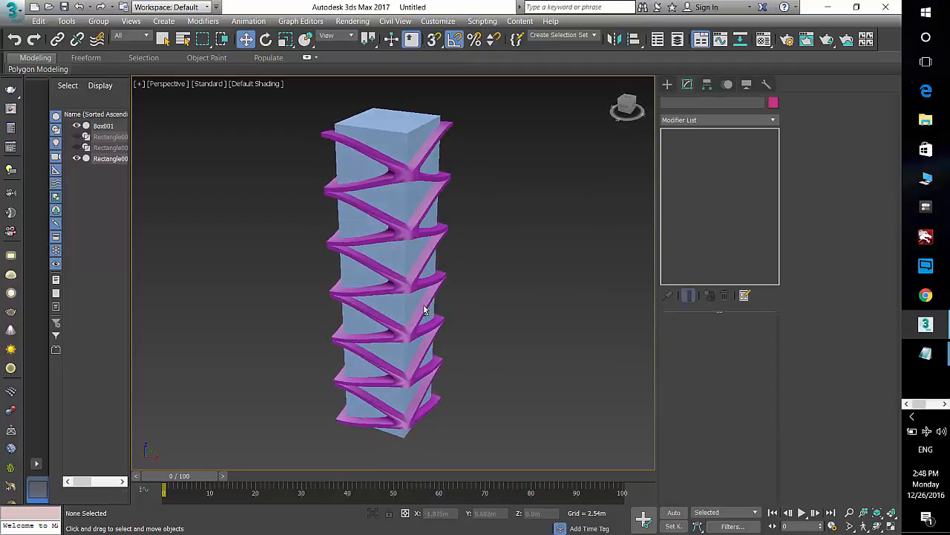